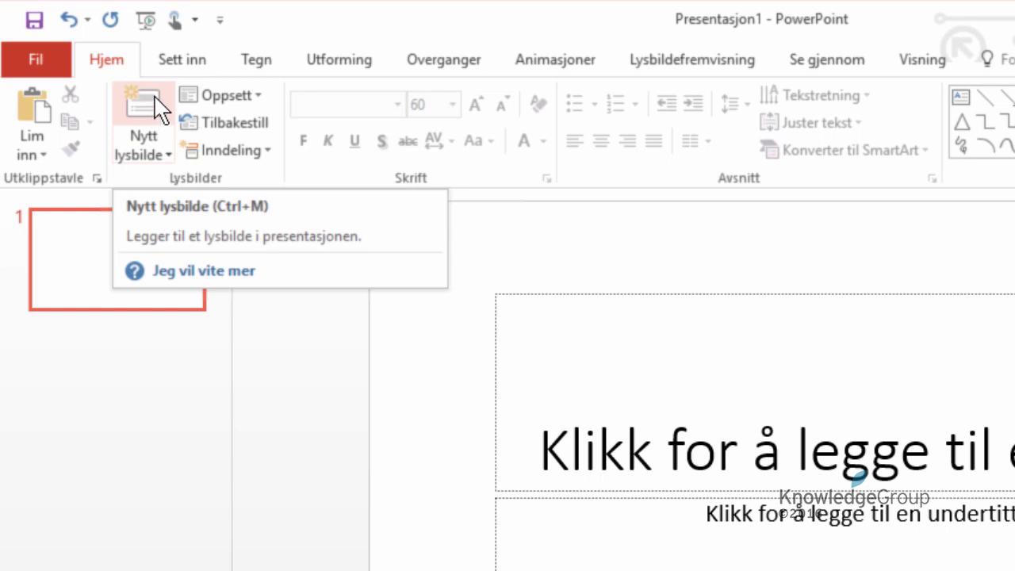
# Step: Add the E-post command to the Quick Access Toolbar
pyautogui.click(156, 145)
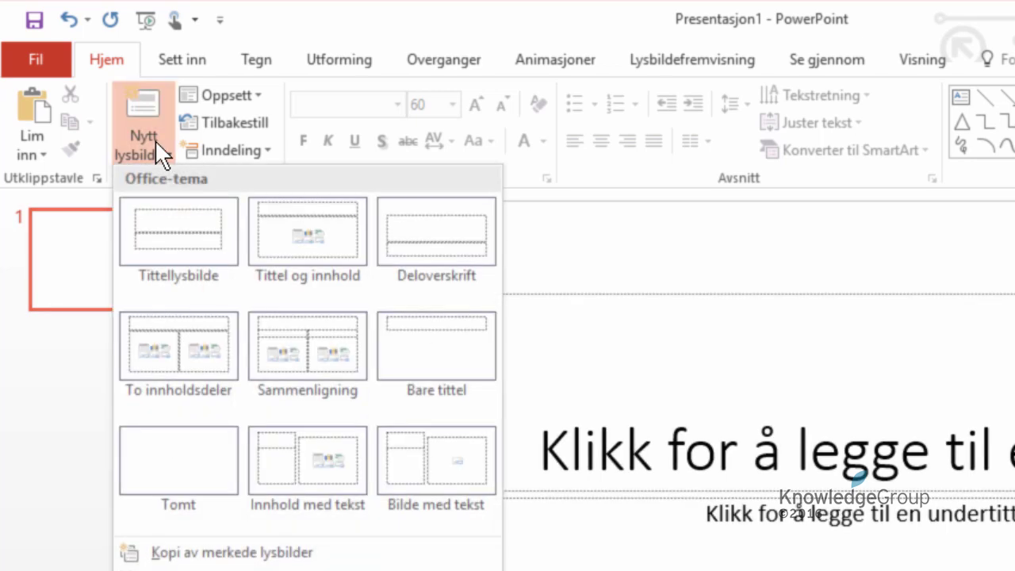
pyautogui.click(156, 142)
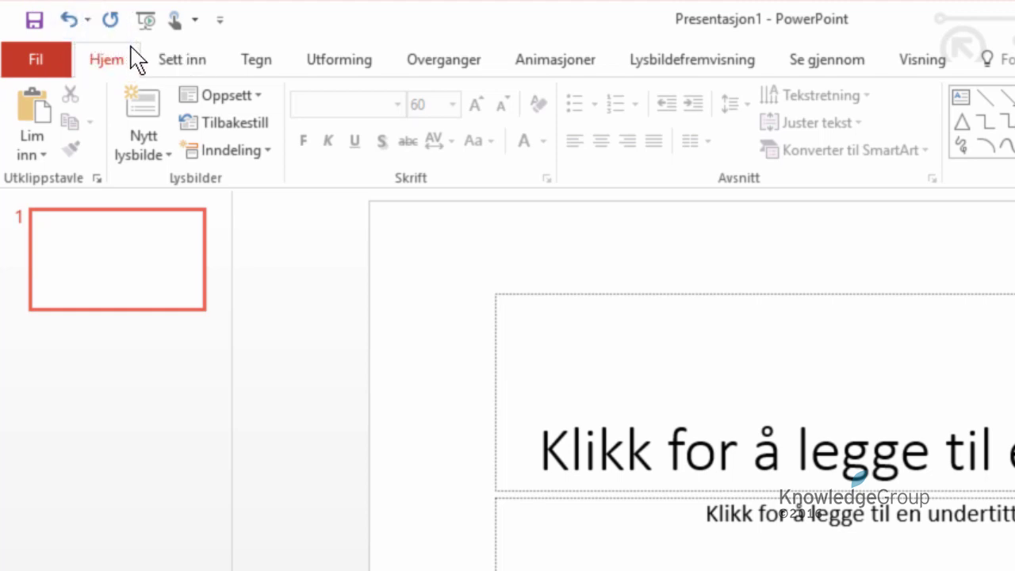
pyautogui.click(220, 21)
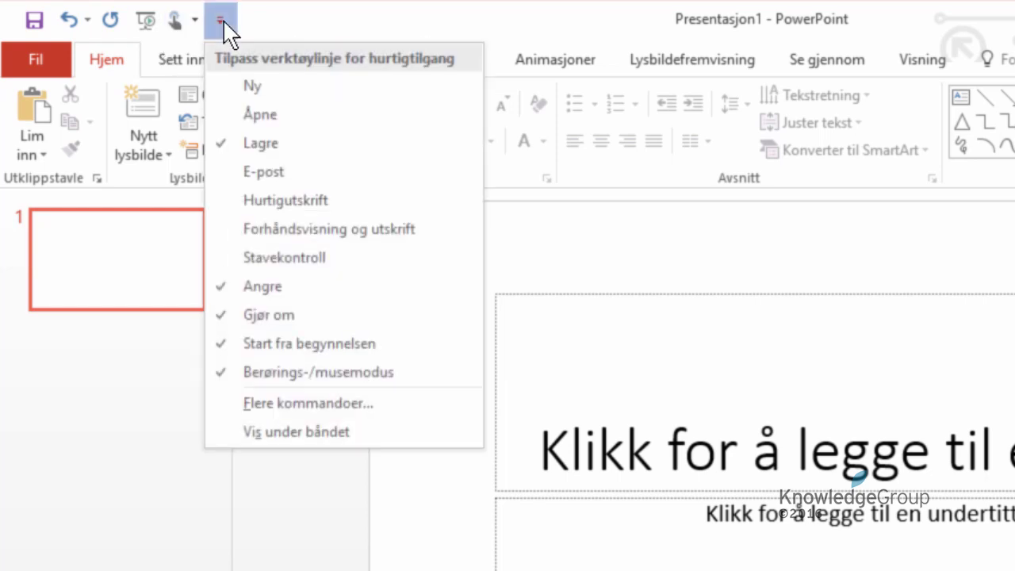
pyautogui.click(299, 181)
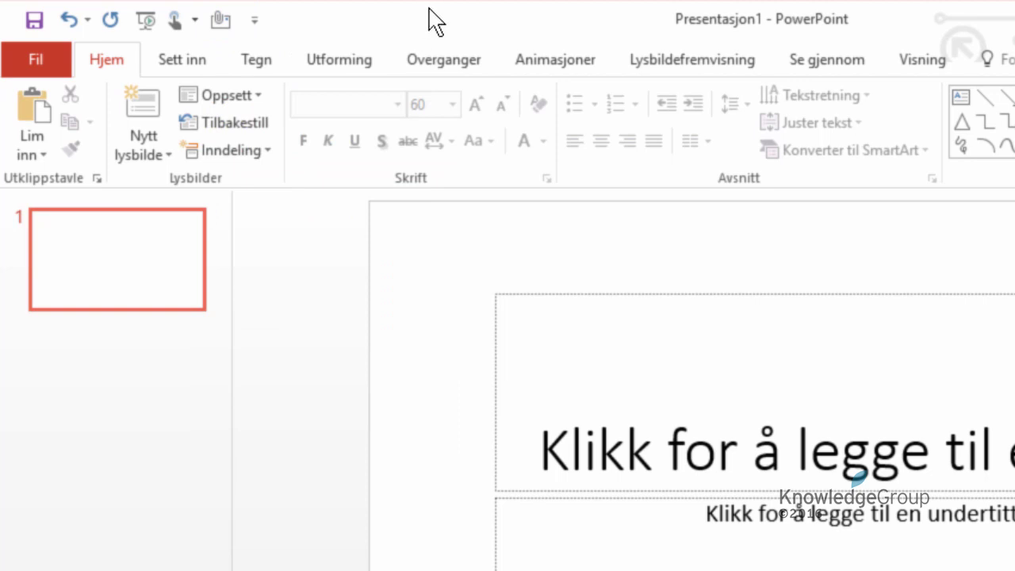
# Step: Add Notater from Visning to the Quick Access Toolbar, then remove it again
pyautogui.click(922, 67)
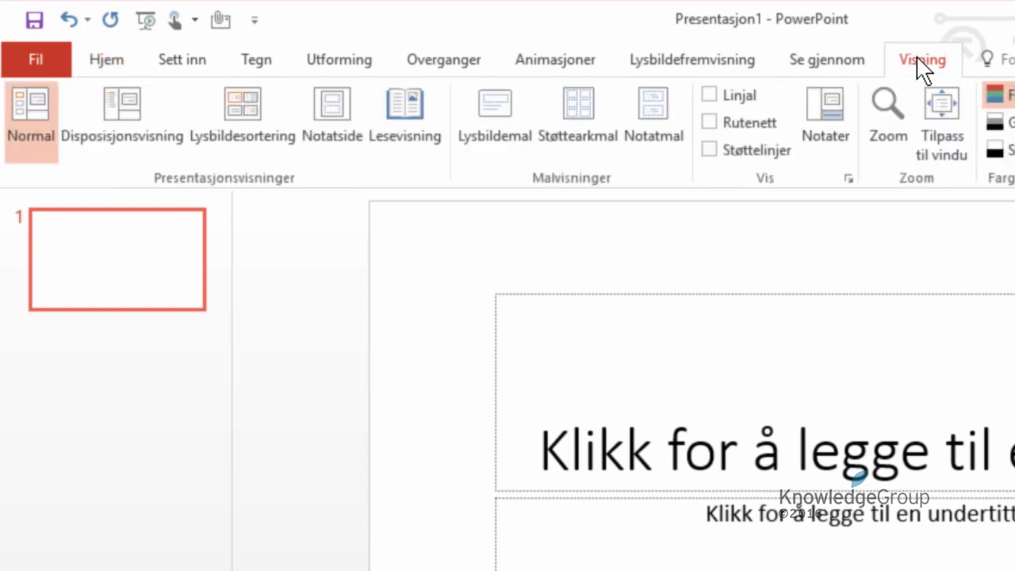
pyautogui.rightClick(825, 133)
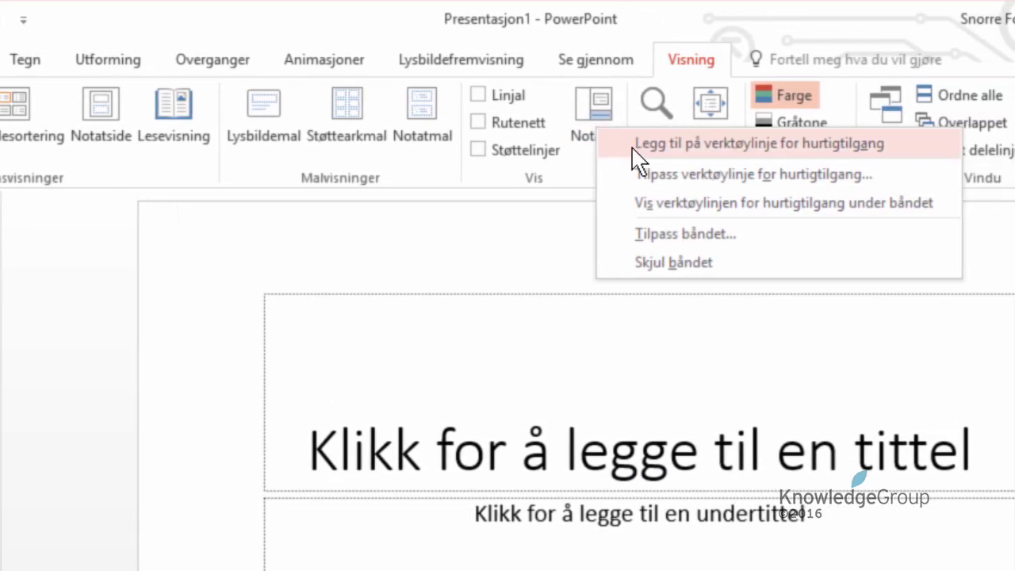
pyautogui.click(738, 145)
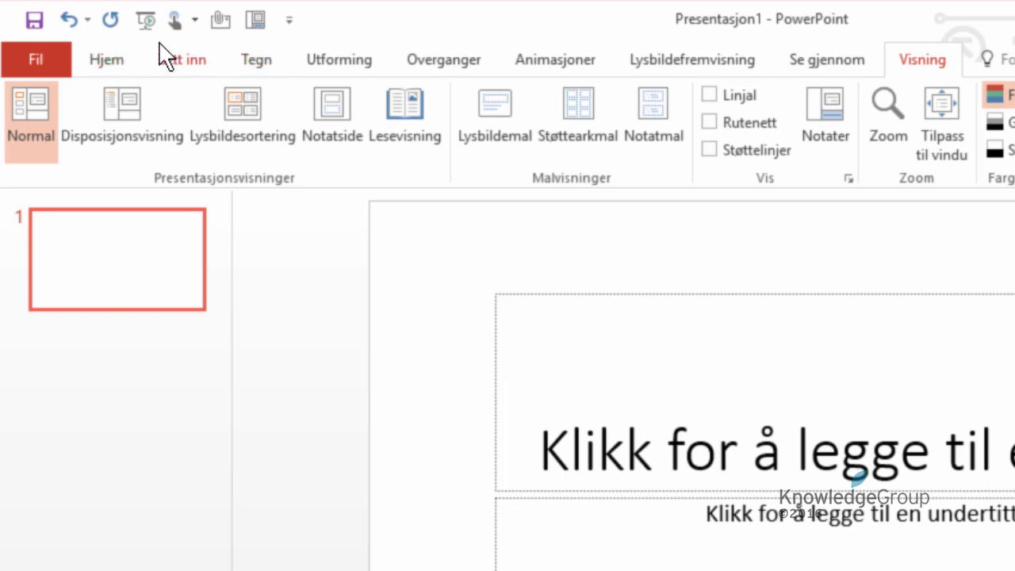
pyautogui.click(115, 64)
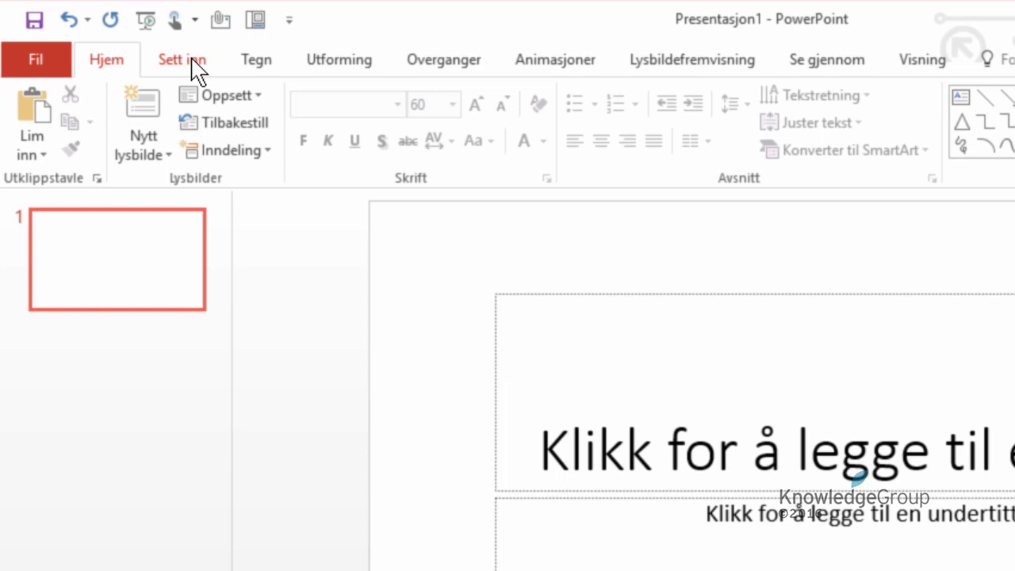
pyautogui.rightClick(258, 21)
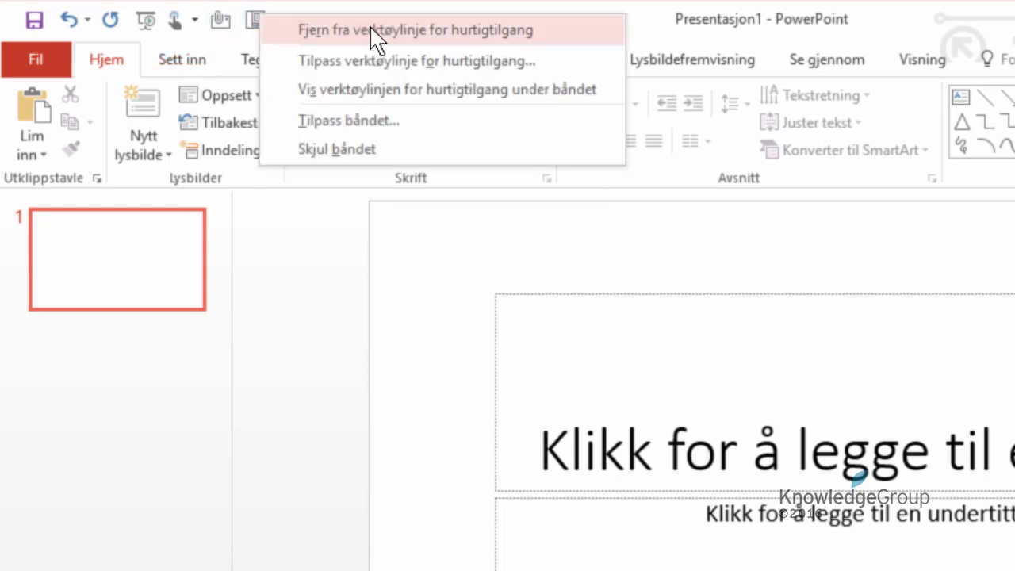
pyautogui.click(424, 32)
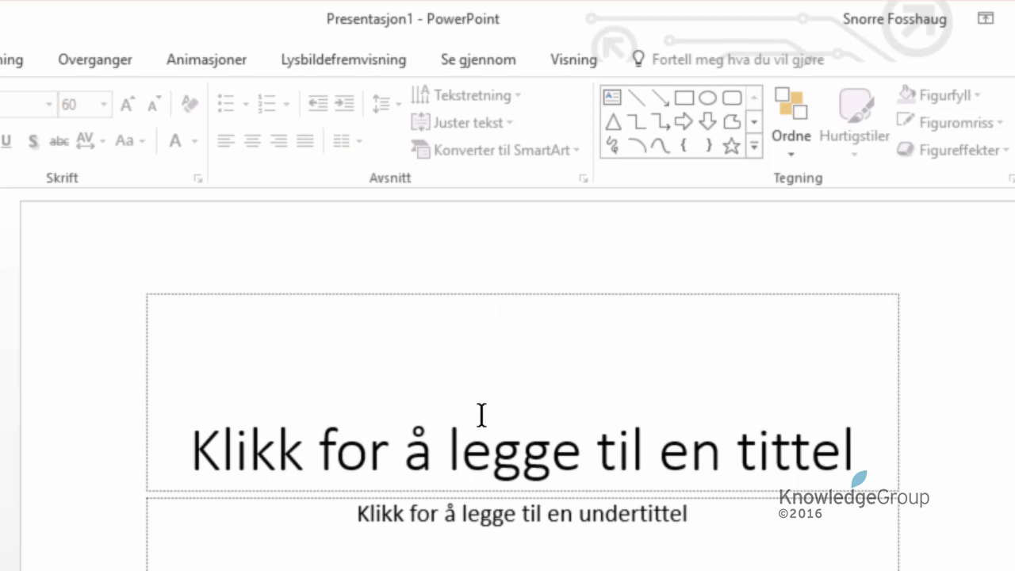
pyautogui.click(517, 444)
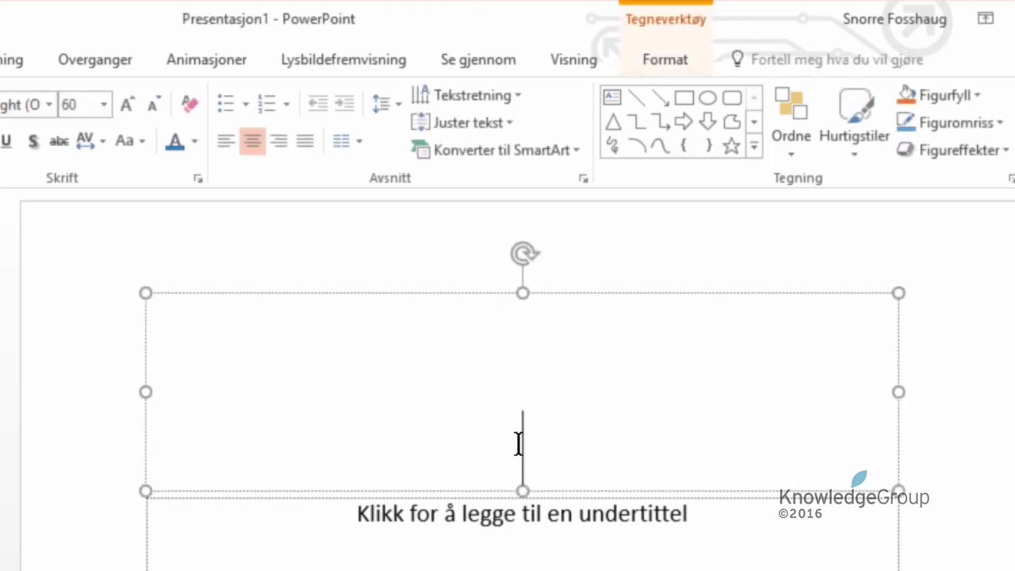
pyautogui.click(666, 63)
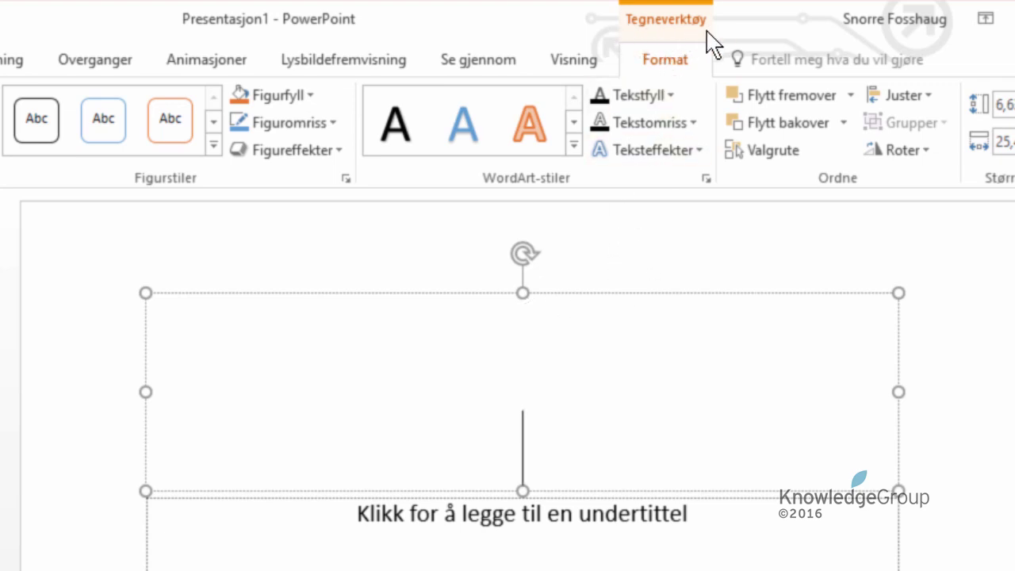
pyautogui.click(603, 269)
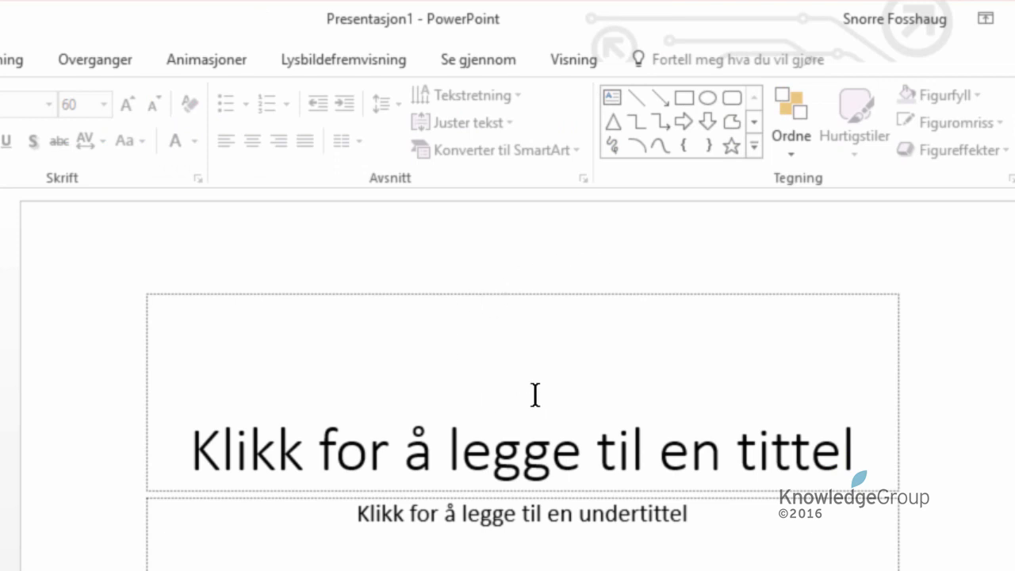
pyautogui.click(503, 426)
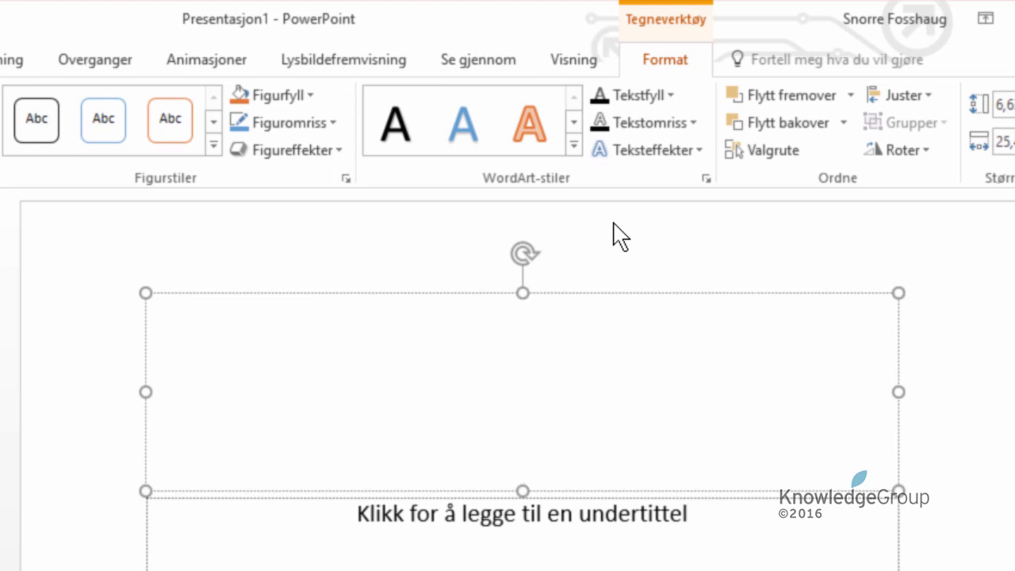
pyautogui.click(601, 242)
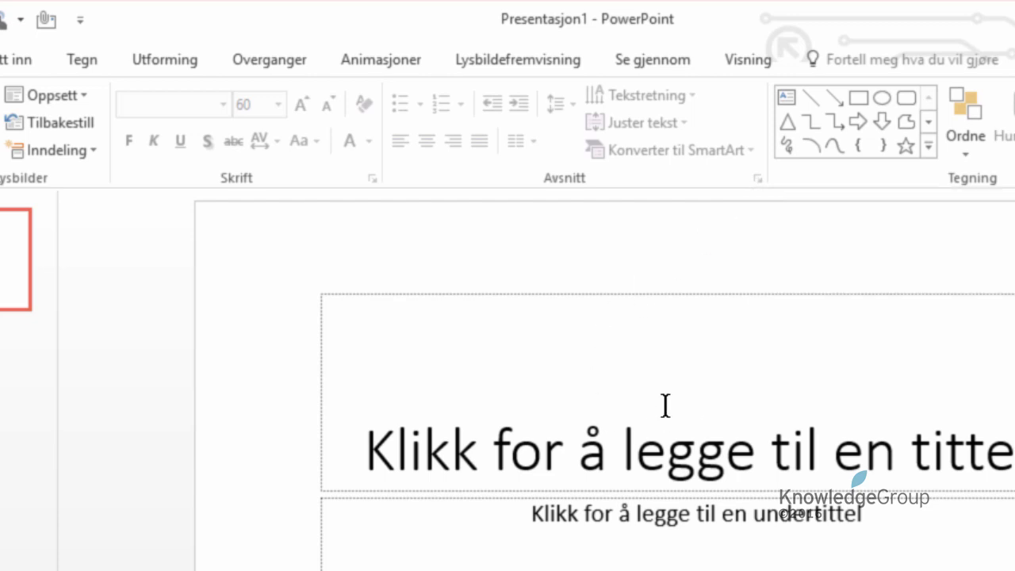
pyautogui.click(689, 449)
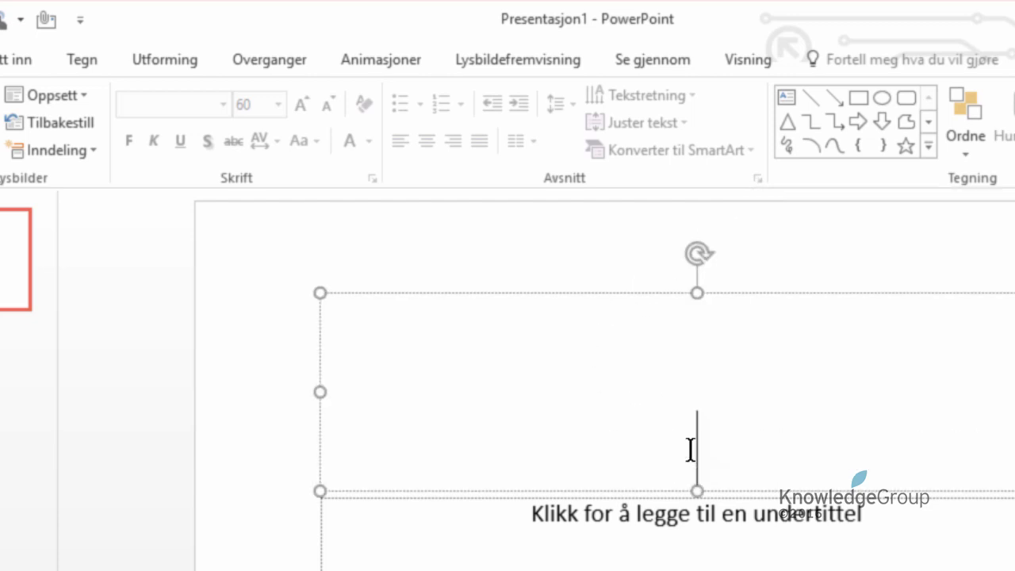
pyautogui.click(758, 176)
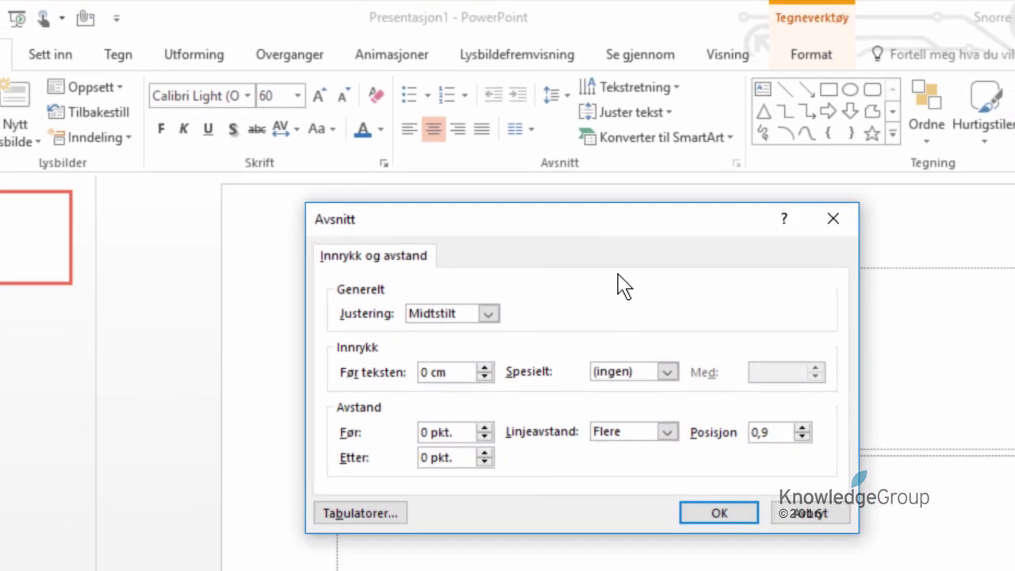
pyautogui.click(809, 514)
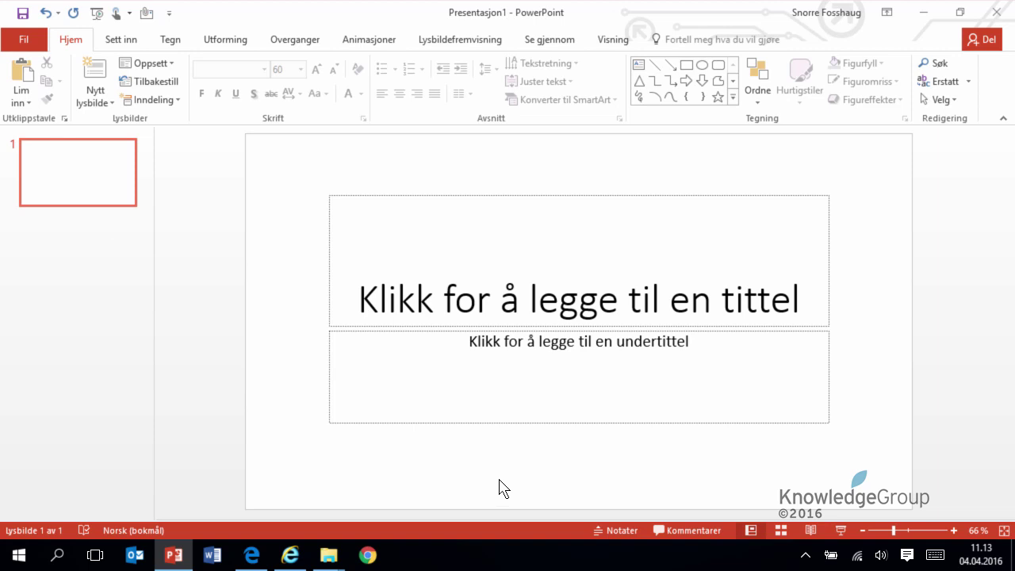
pyautogui.click(620, 531)
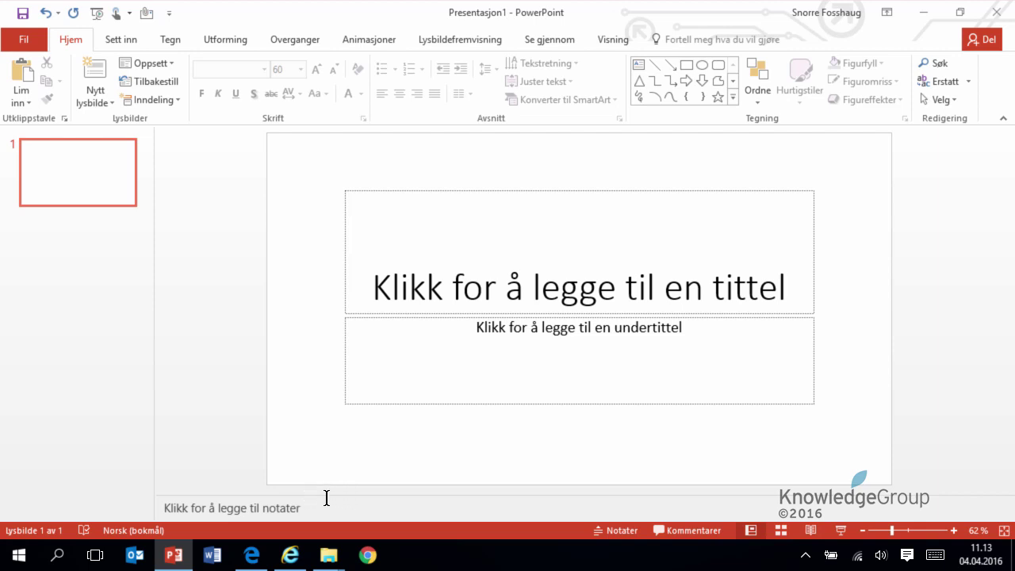
pyautogui.moveTo(340, 493); pyautogui.dragTo(352, 395)
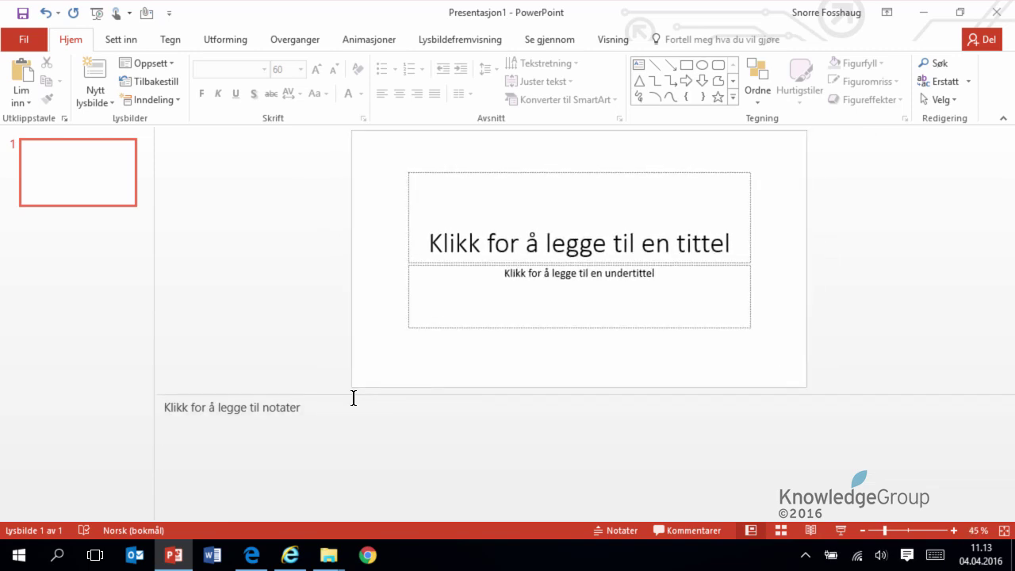
pyautogui.moveTo(356, 394); pyautogui.dragTo(356, 487)
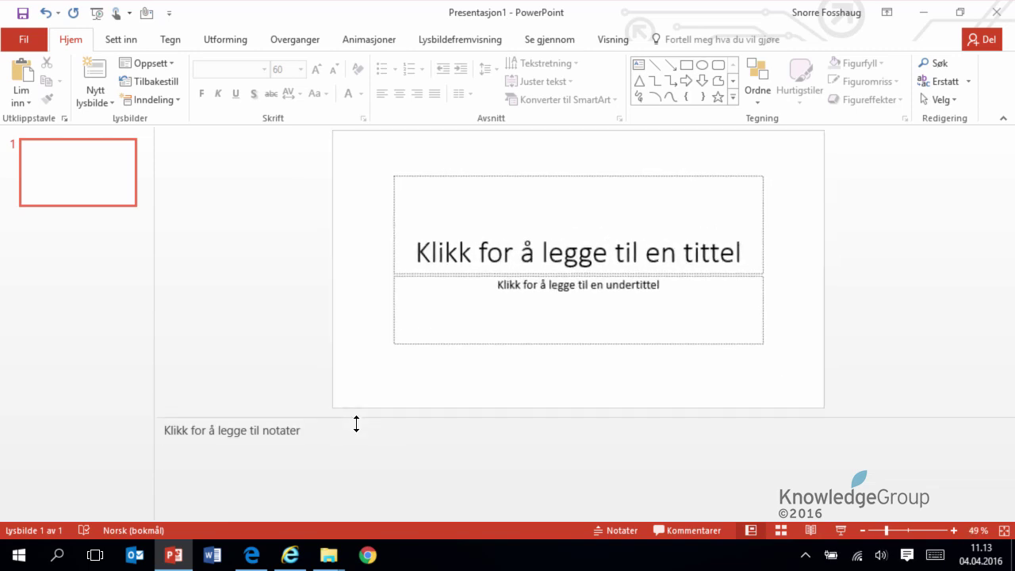
pyautogui.click(617, 531)
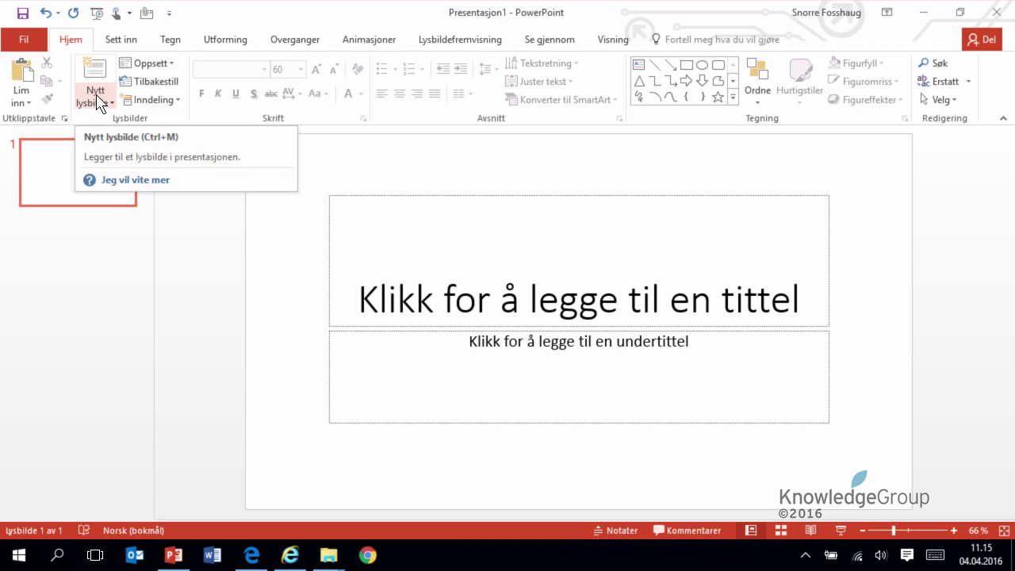
# Step: Browse the Nytt lysbilde and Oppsett layout galleries without changing the title slide
pyautogui.click(98, 101)
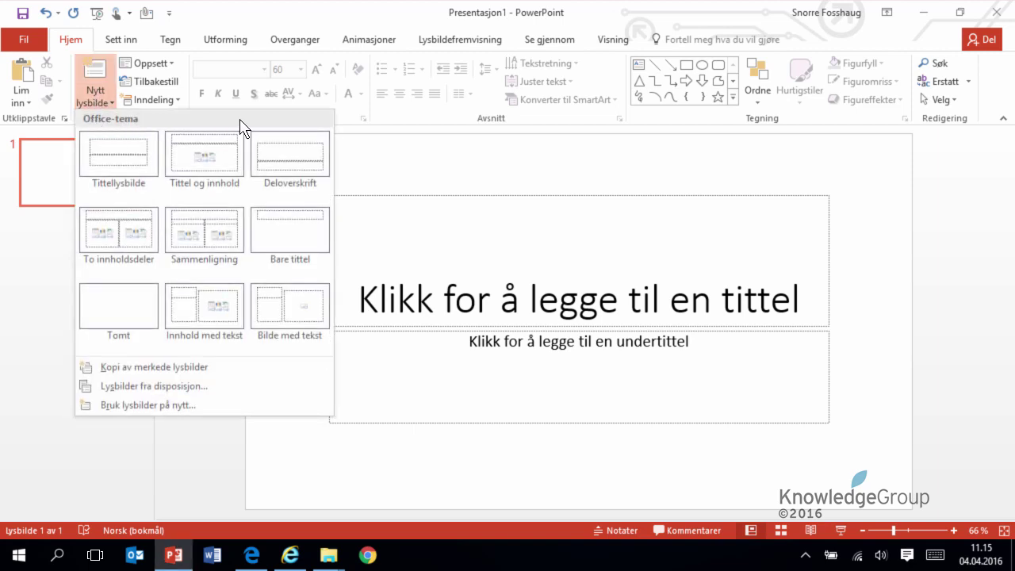
pyautogui.click(171, 65)
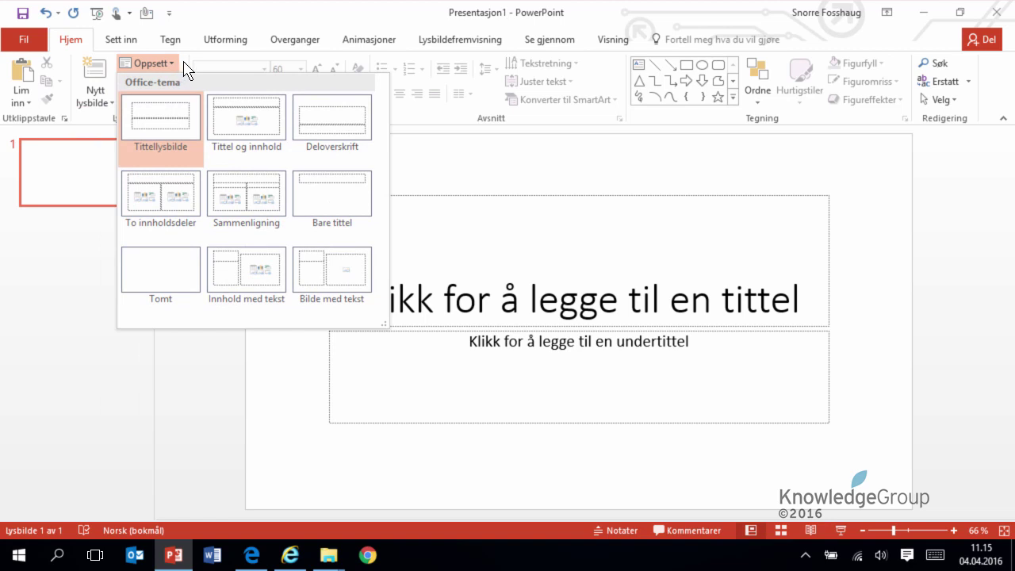
pyautogui.click(184, 70)
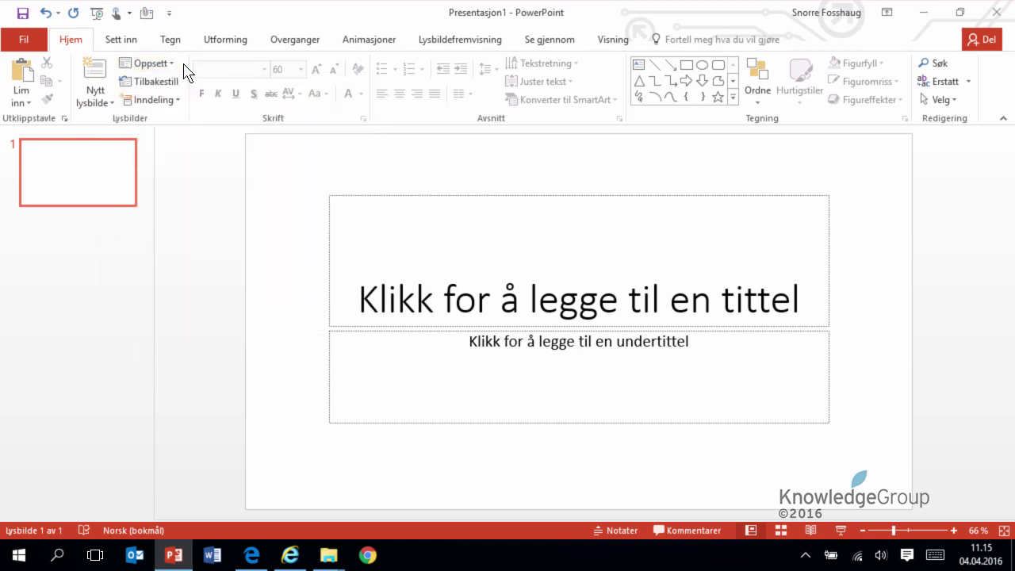
pyautogui.click(104, 100)
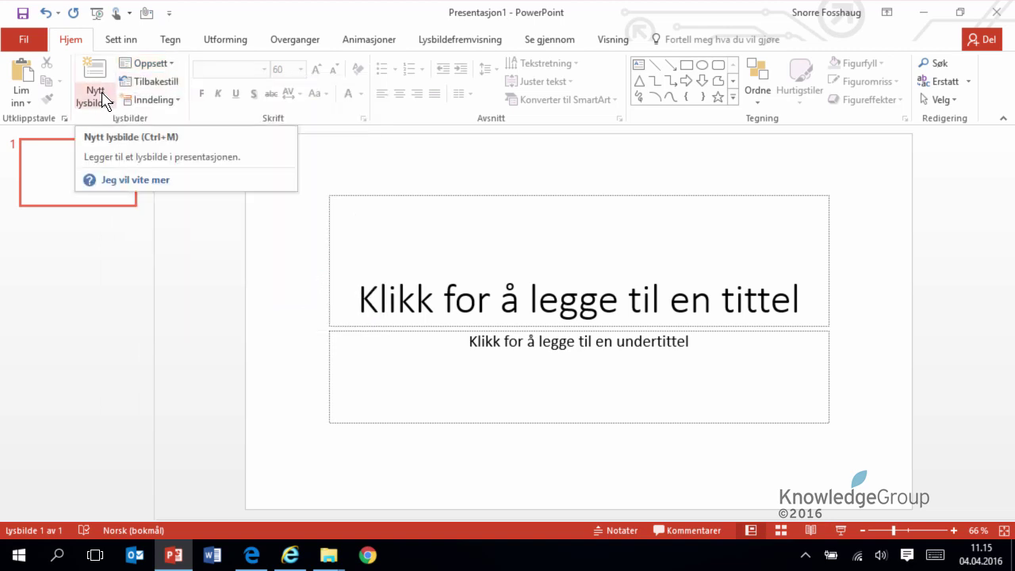
pyautogui.click(104, 98)
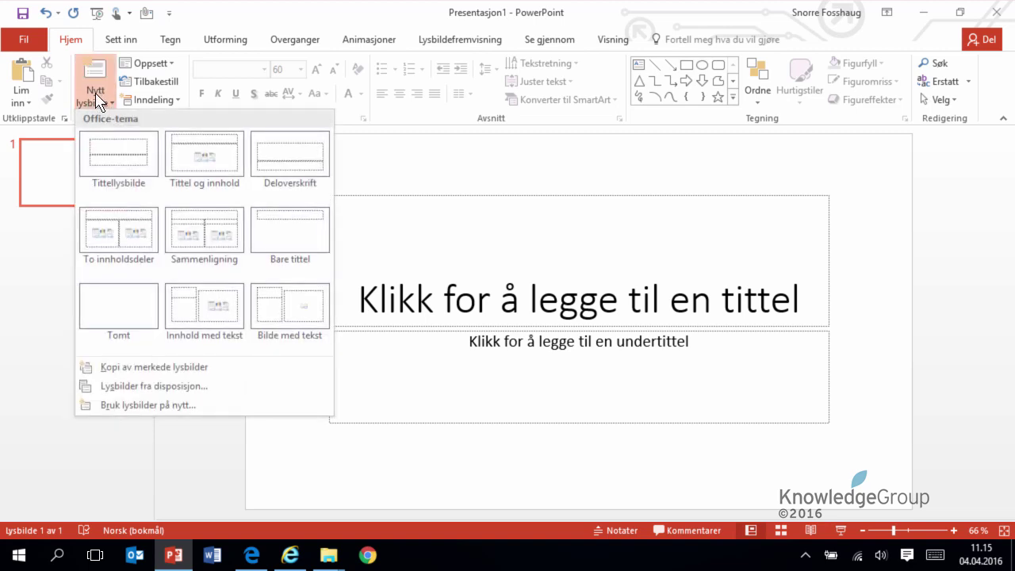
pyautogui.click(184, 70)
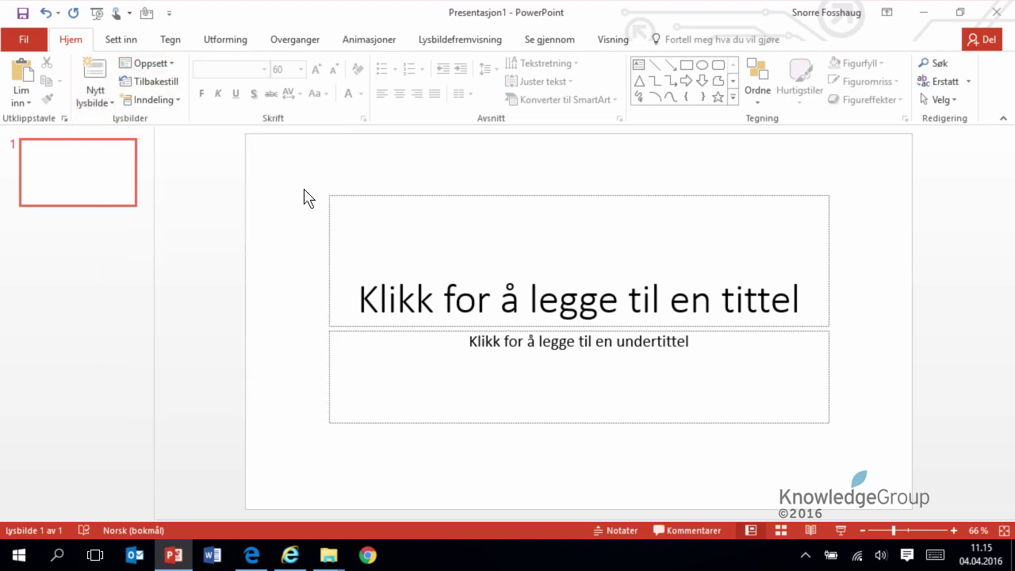
pyautogui.click(166, 65)
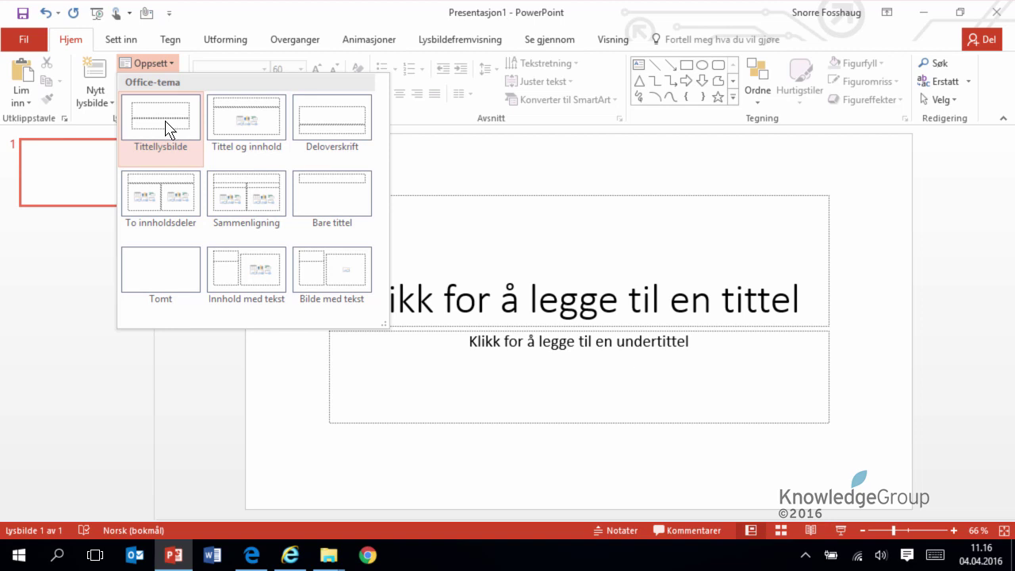
pyautogui.click(509, 181)
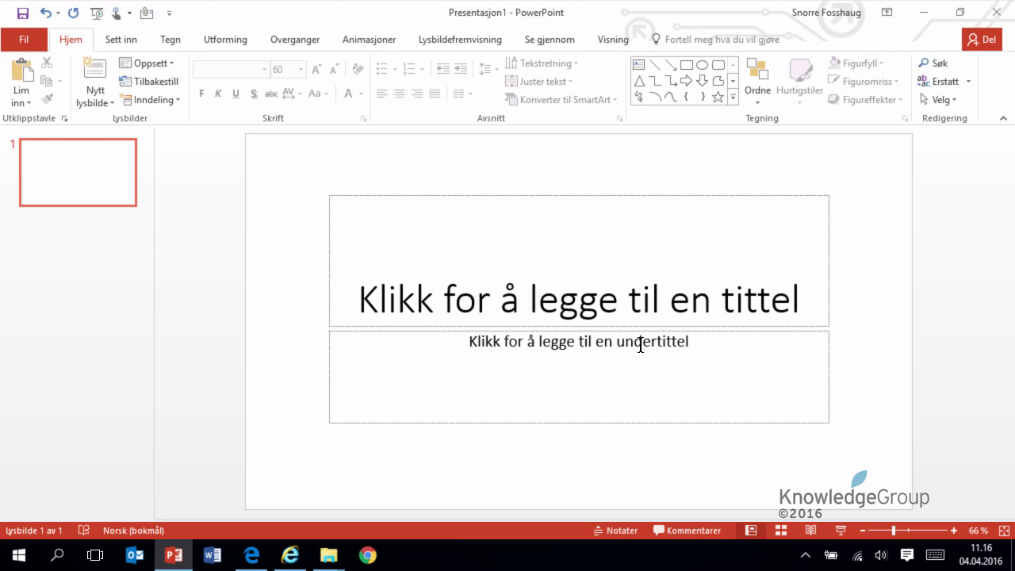
pyautogui.click(151, 63)
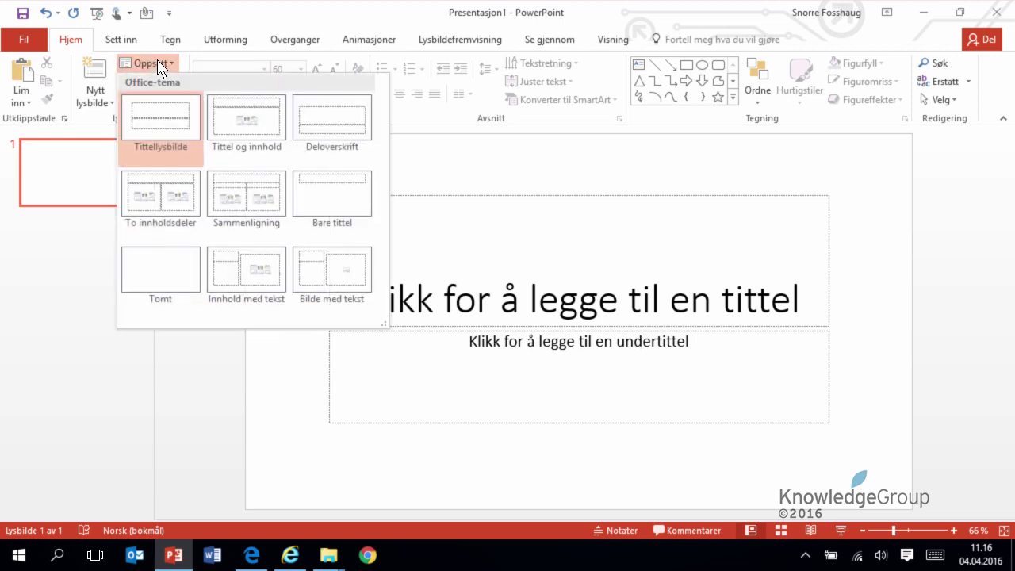
# Step: Apply the Tittel og innhold layout to the first slide
pyautogui.click(248, 129)
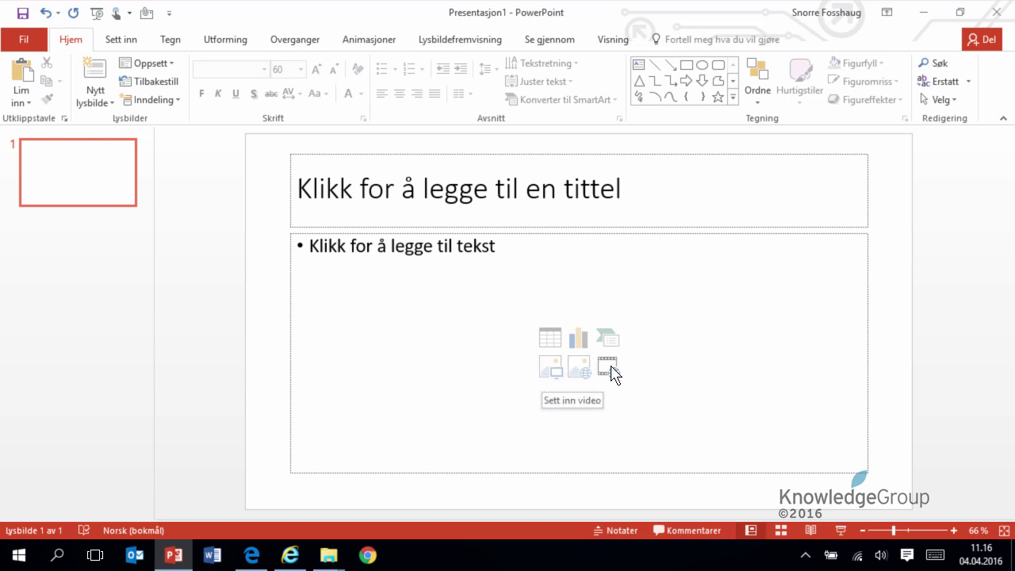
pyautogui.click(173, 64)
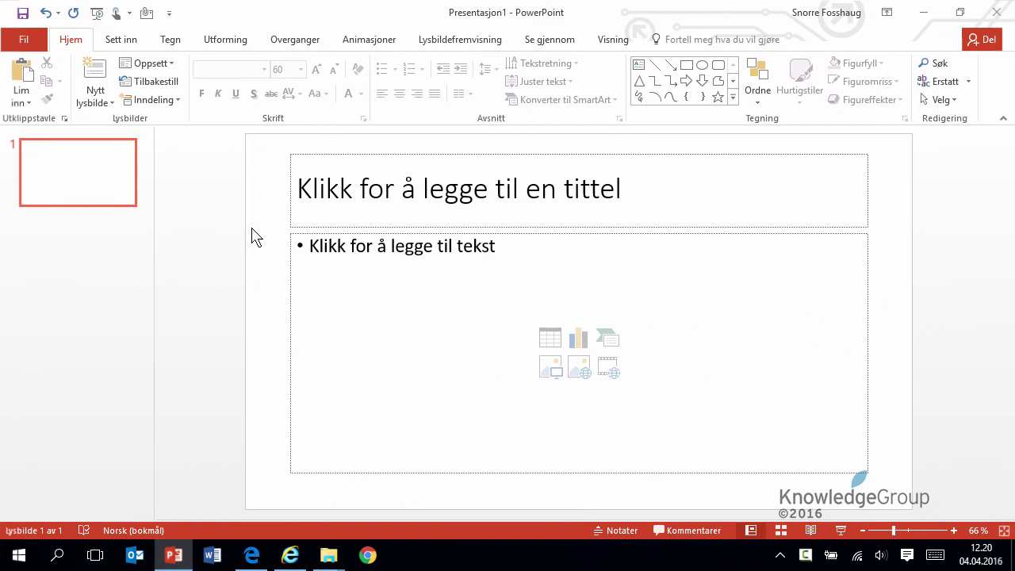
# Step: Create a new presentation from the personal Grønnsaker template via Fil > Ny
pyautogui.click(33, 36)
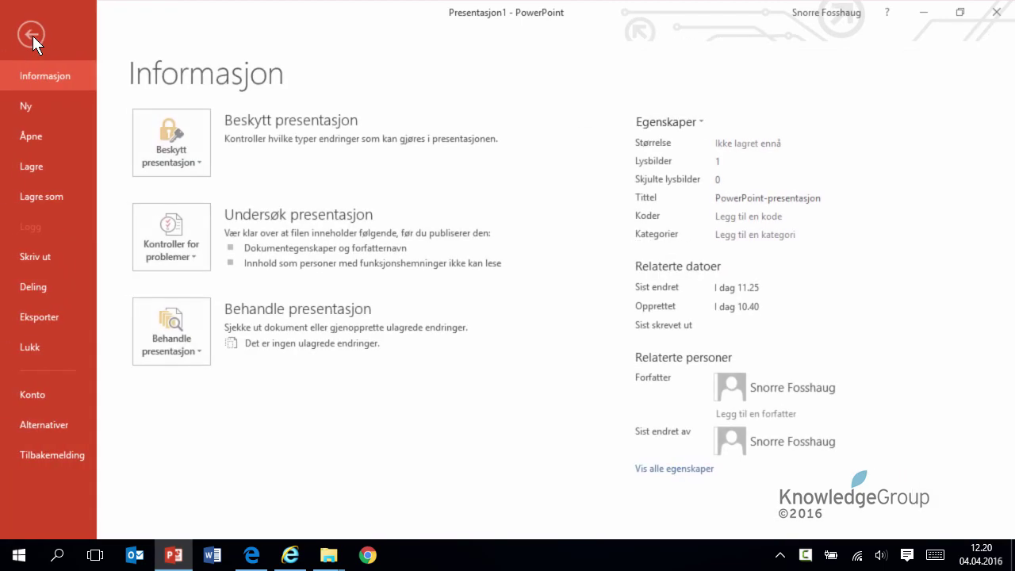
pyautogui.click(49, 111)
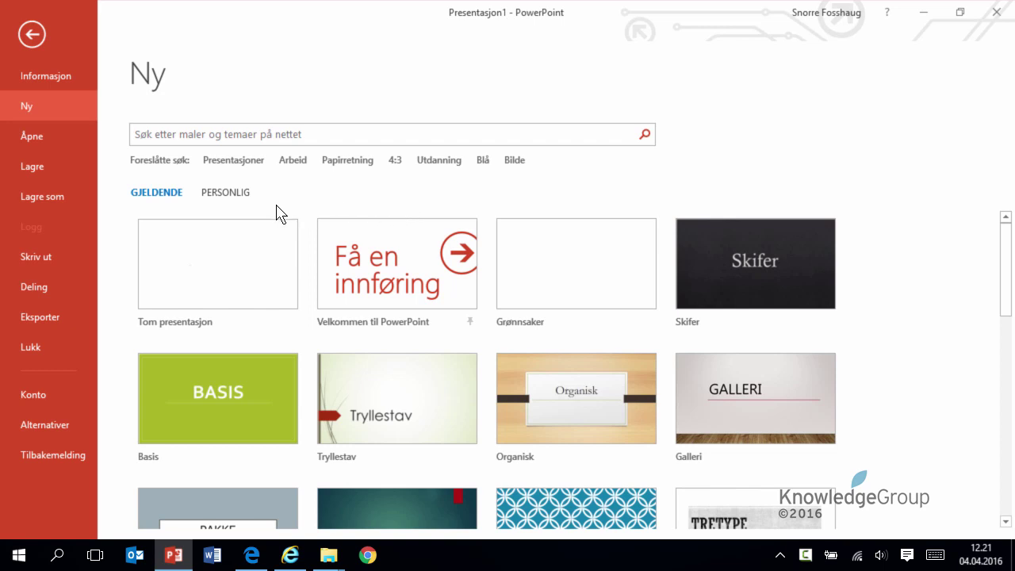
pyautogui.click(233, 194)
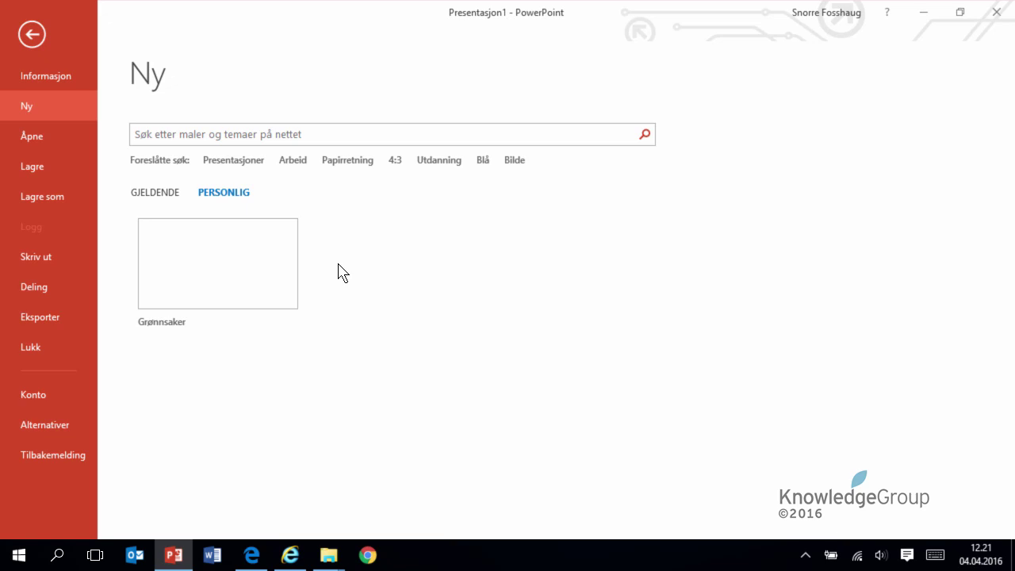
pyautogui.click(228, 256)
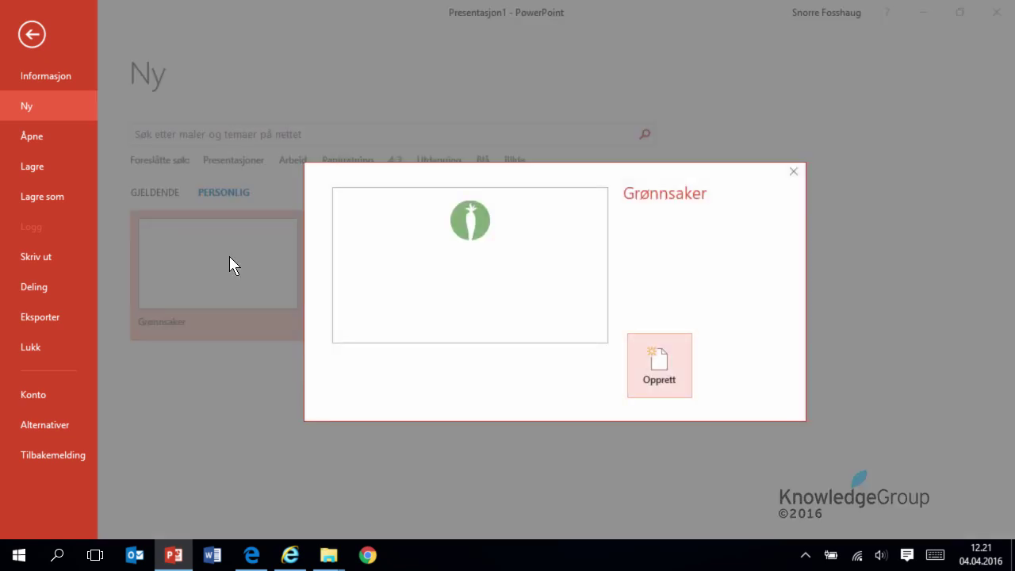
pyautogui.click(667, 370)
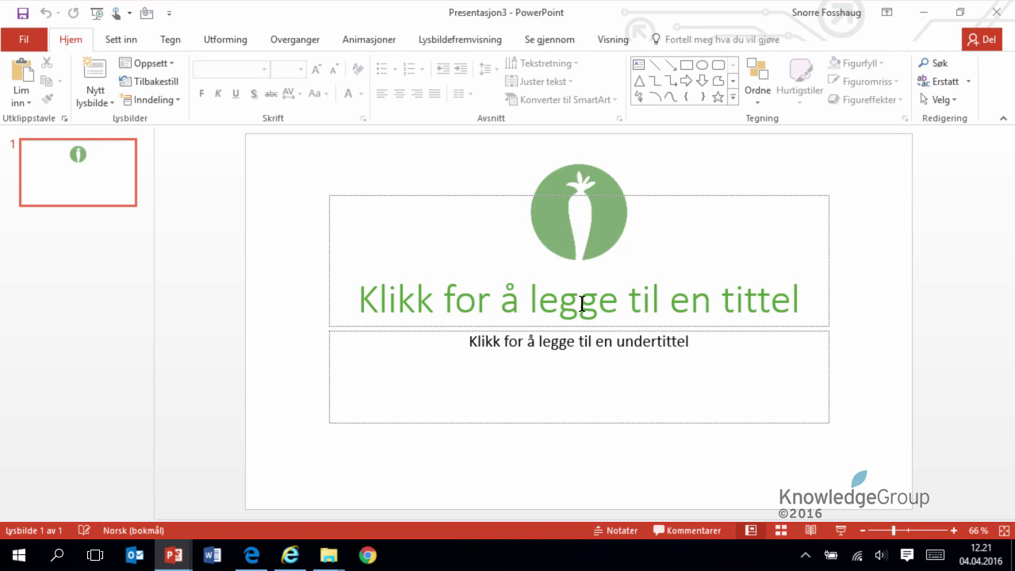
# Step: Enter the title 'Grønnsaker AS' and the subtitle 'En firmapresentasjon'
pyautogui.click(582, 303)
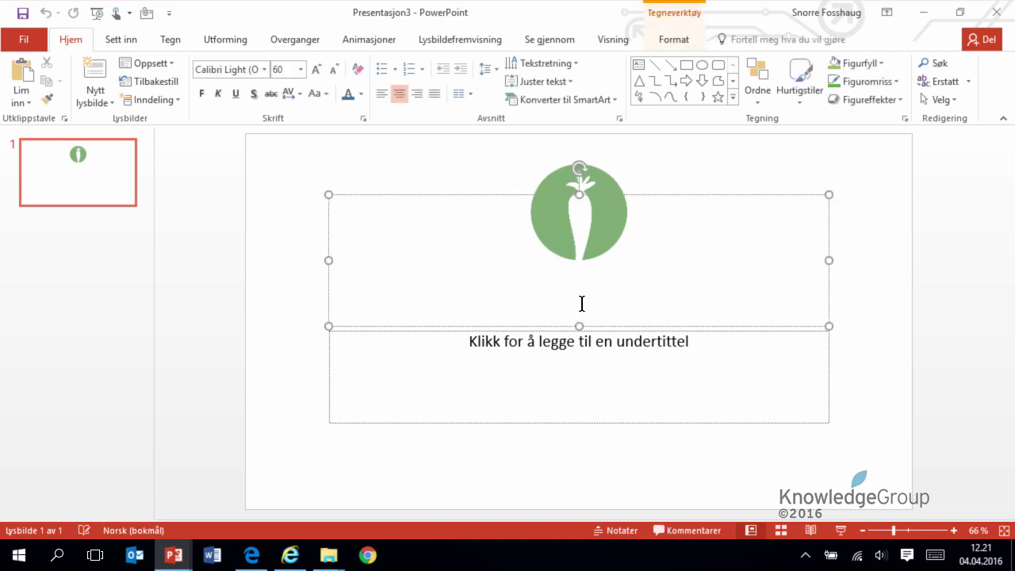
pyautogui.write('Grønnsaker AS')
pyautogui.click(607, 345)
pyautogui.write('E')
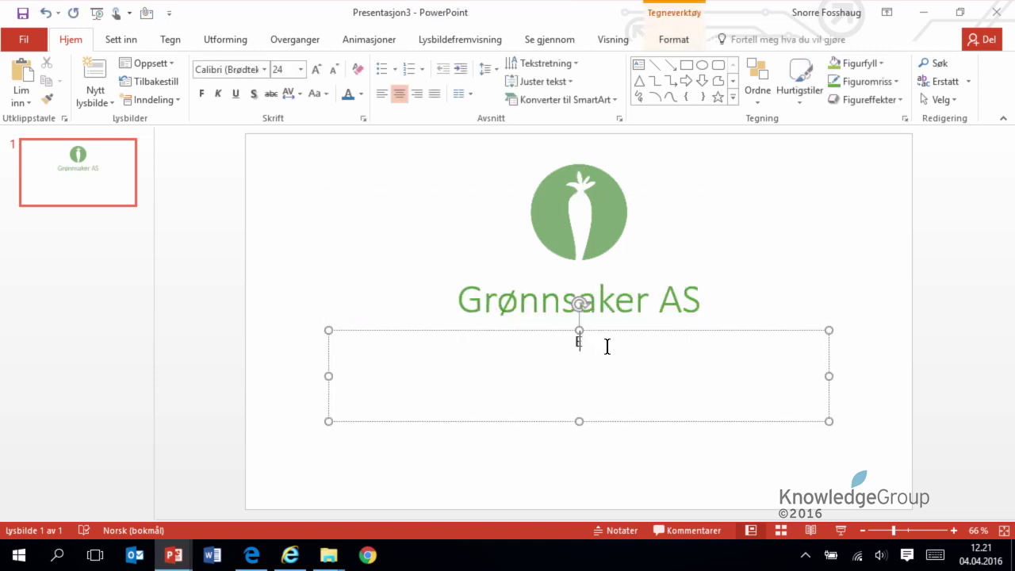
pyautogui.write('n firmapresentasjon')
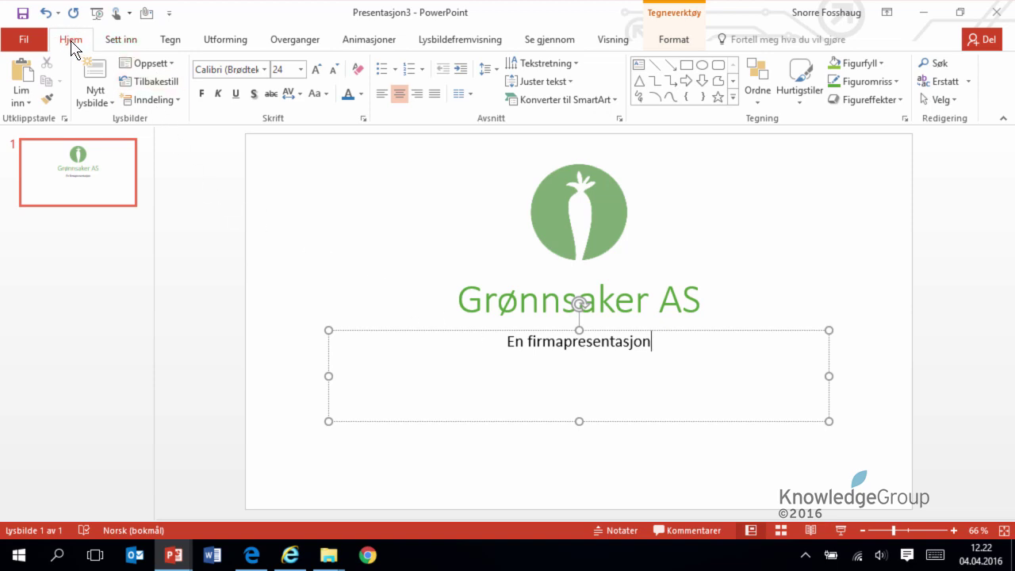
# Step: Insert a second slide with the Tittel og innhold layout
pyautogui.click(99, 102)
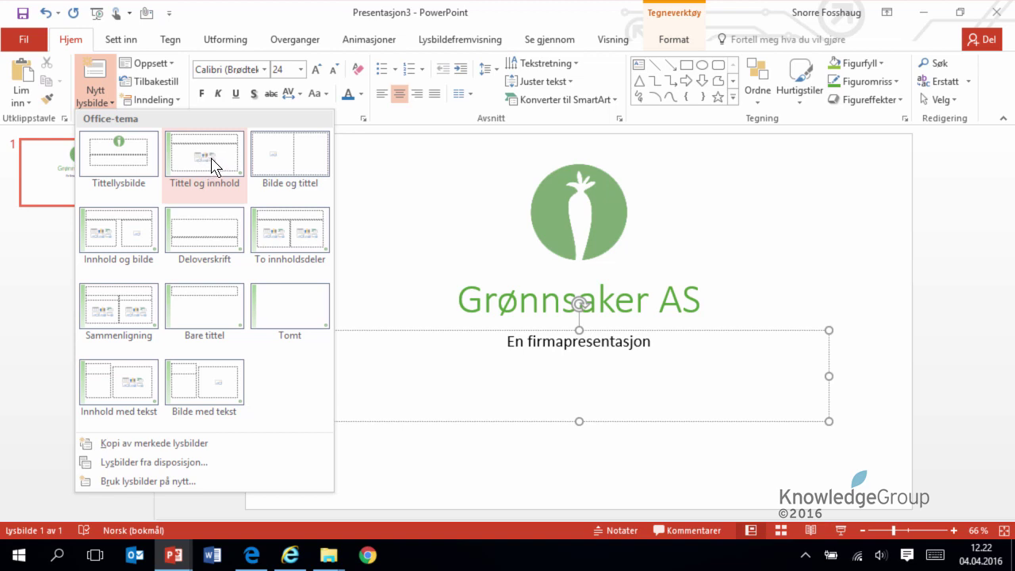
pyautogui.click(212, 166)
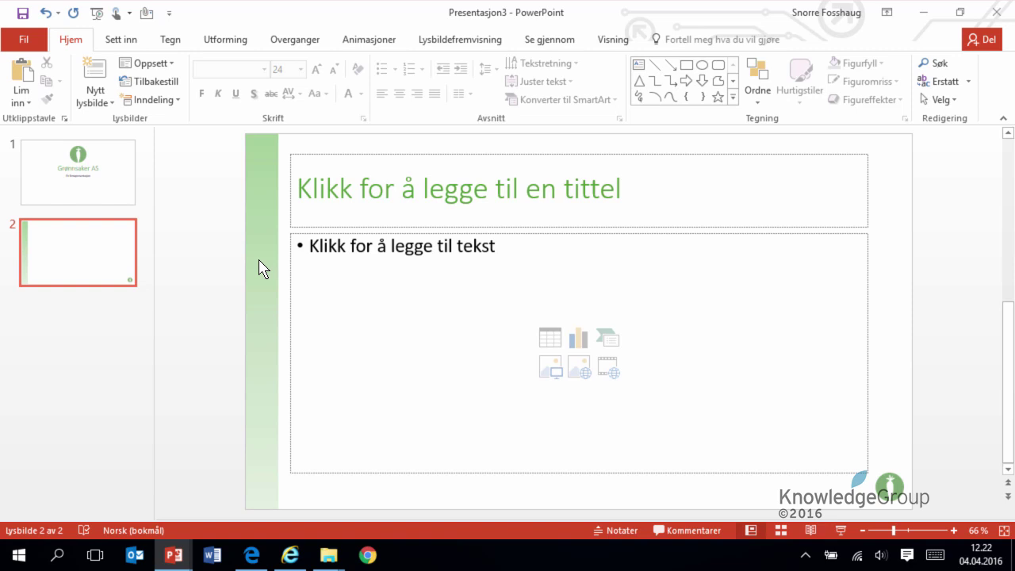
pyautogui.click(366, 196)
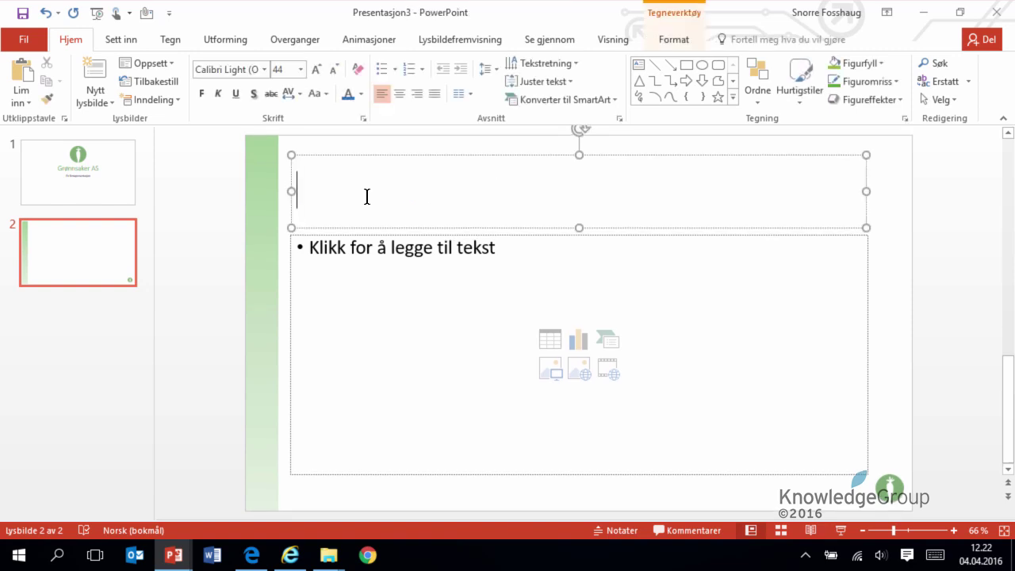
pyautogui.press('Escape')
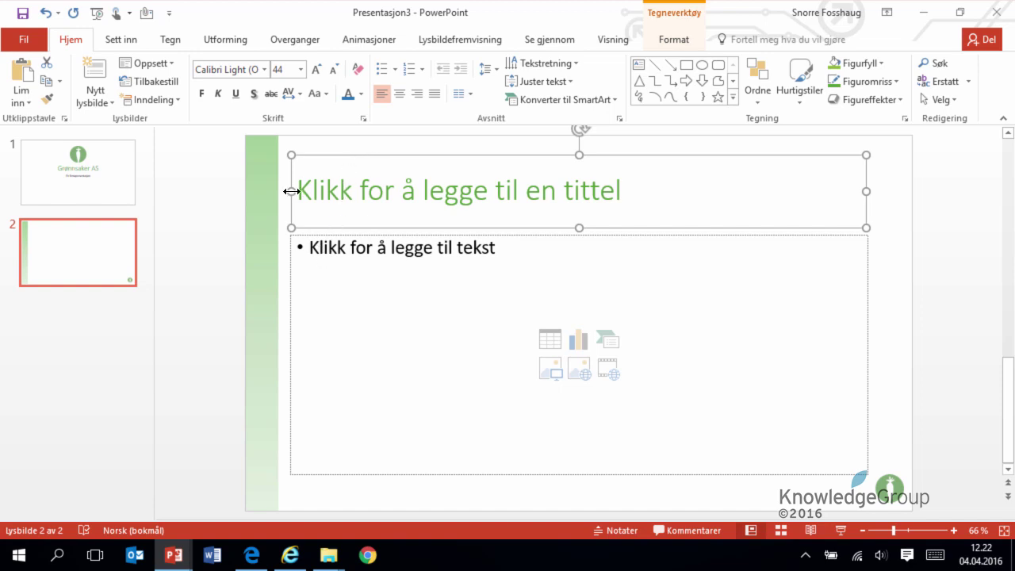
pyautogui.moveTo(291, 191); pyautogui.dragTo(392, 192)
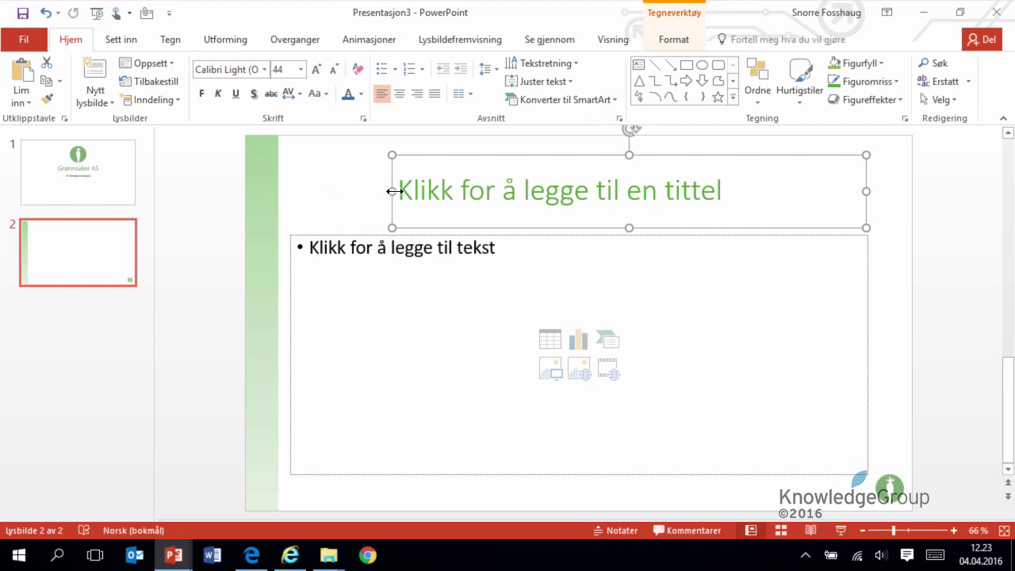
pyautogui.click(46, 12)
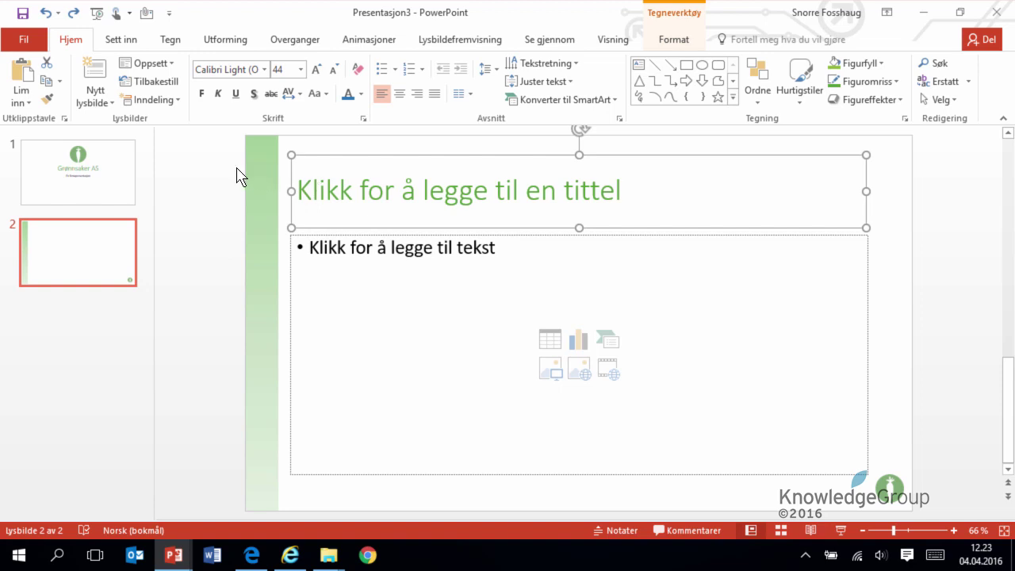
pyautogui.click(163, 66)
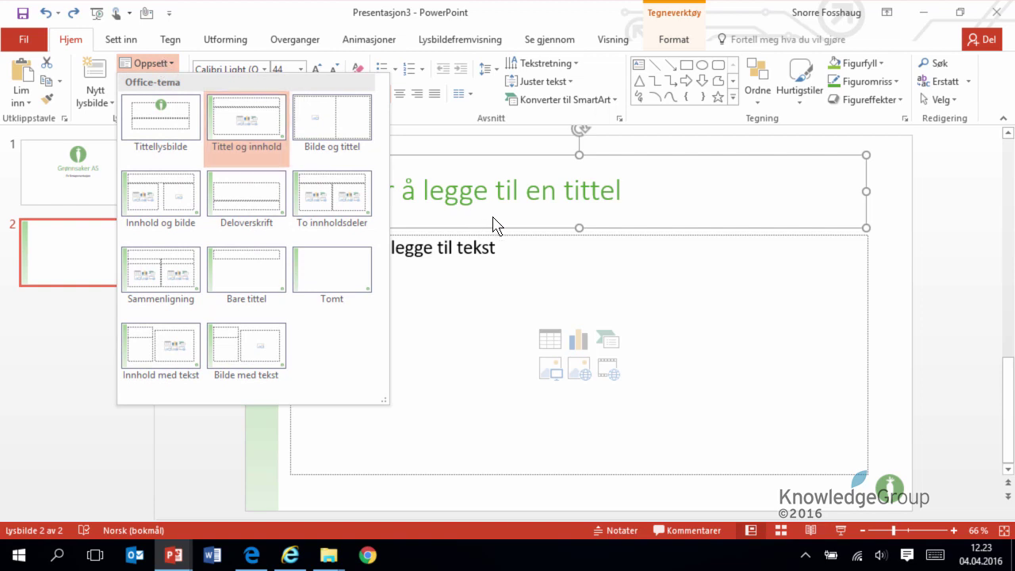
pyautogui.click(457, 164)
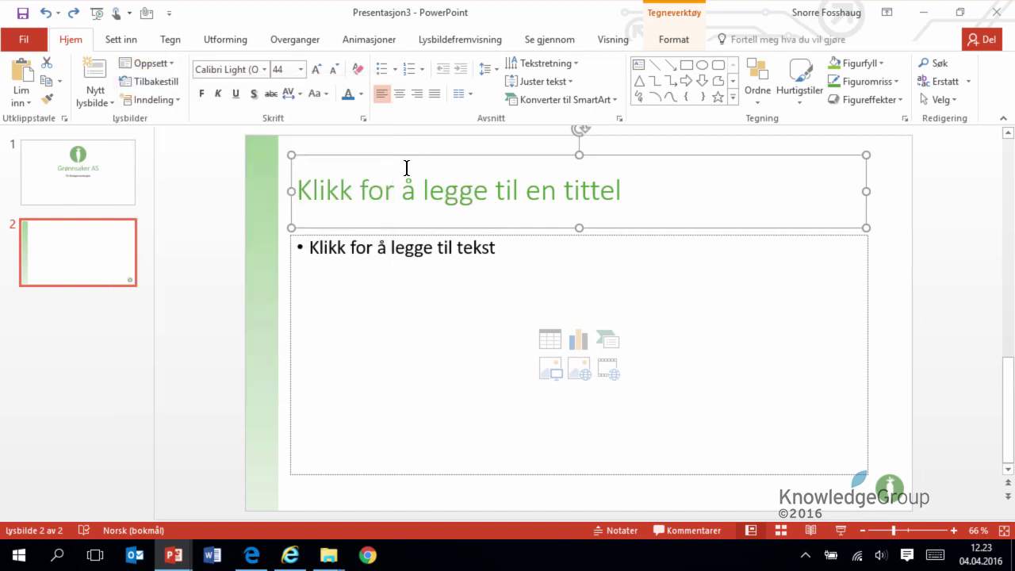
pyautogui.click(352, 194)
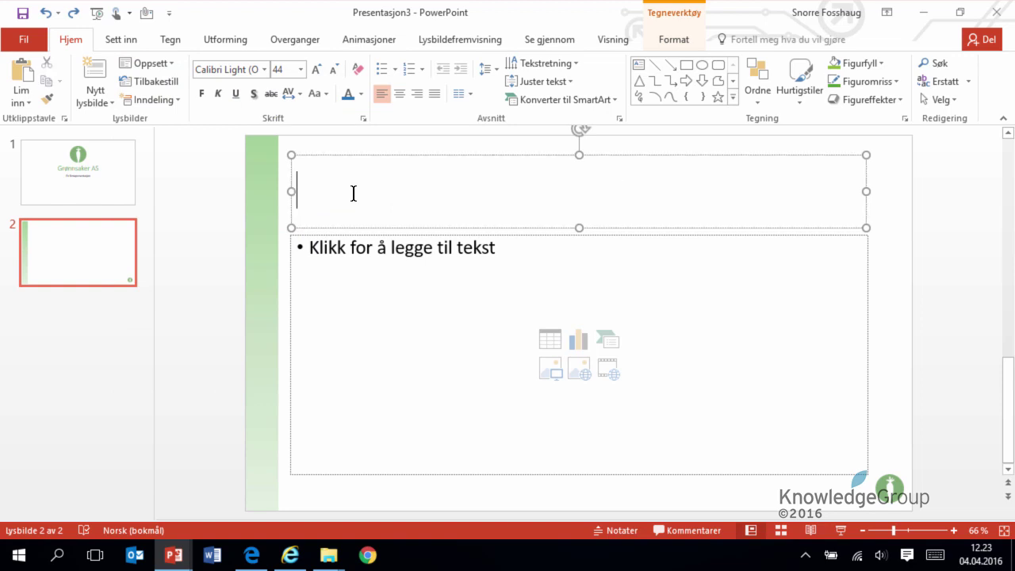
# Step: Title slide 2 'Agenda' with bullets 'Kort om vårt firma' and 'Våre produkter'
pyautogui.write('Agenda')
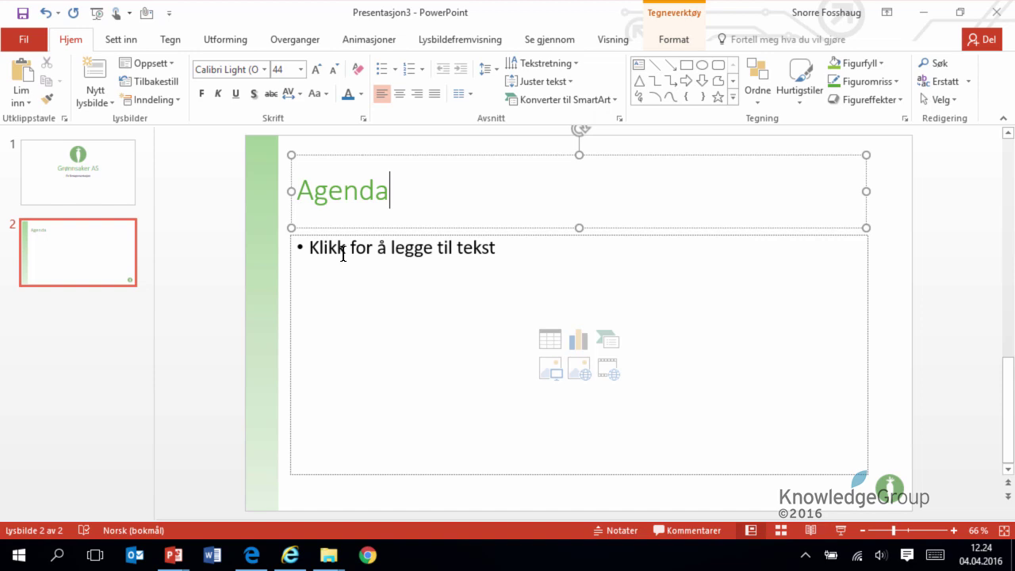
pyautogui.click(327, 249)
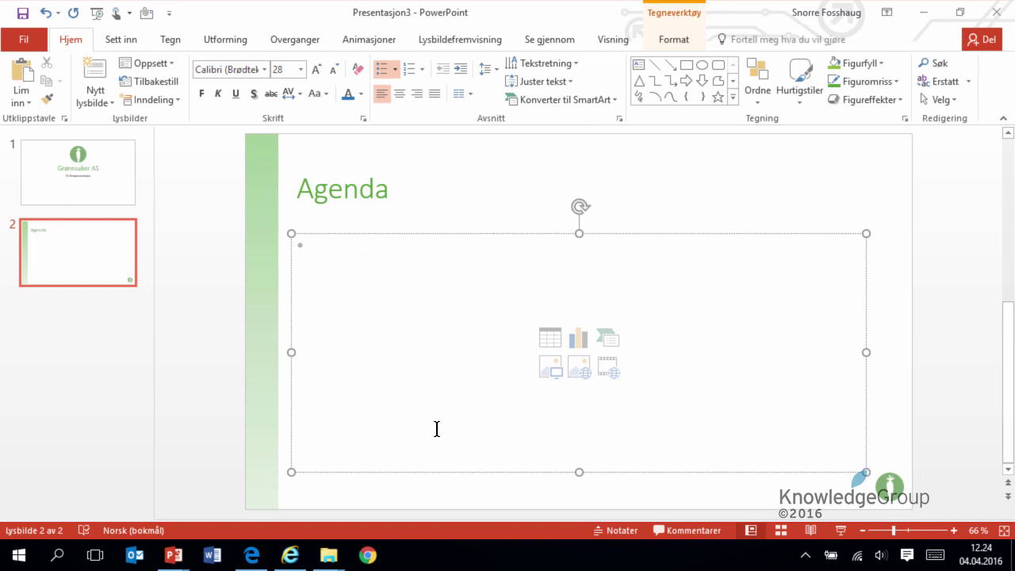
pyautogui.write('Kor')
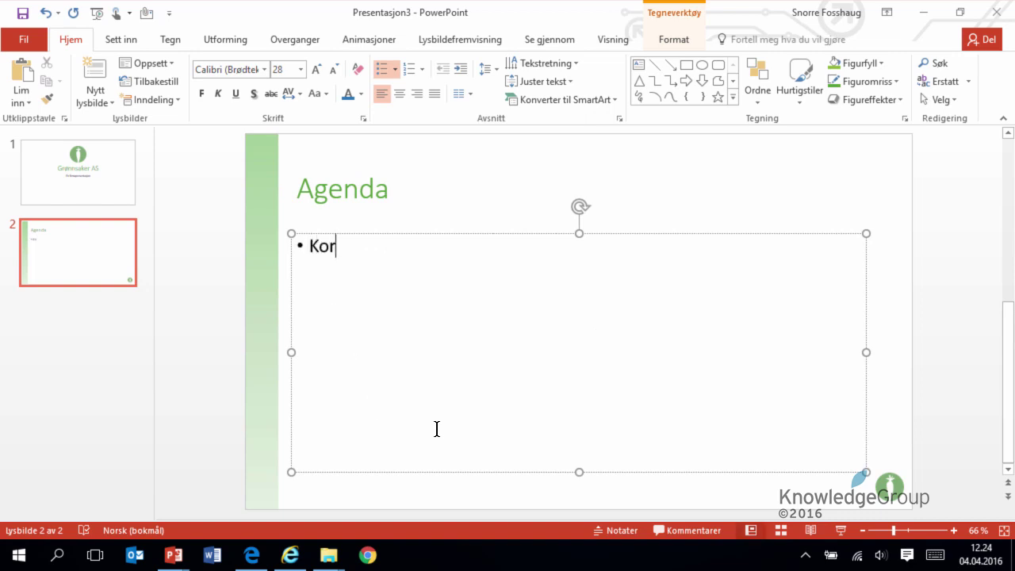
pyautogui.write('t om vårt firma')
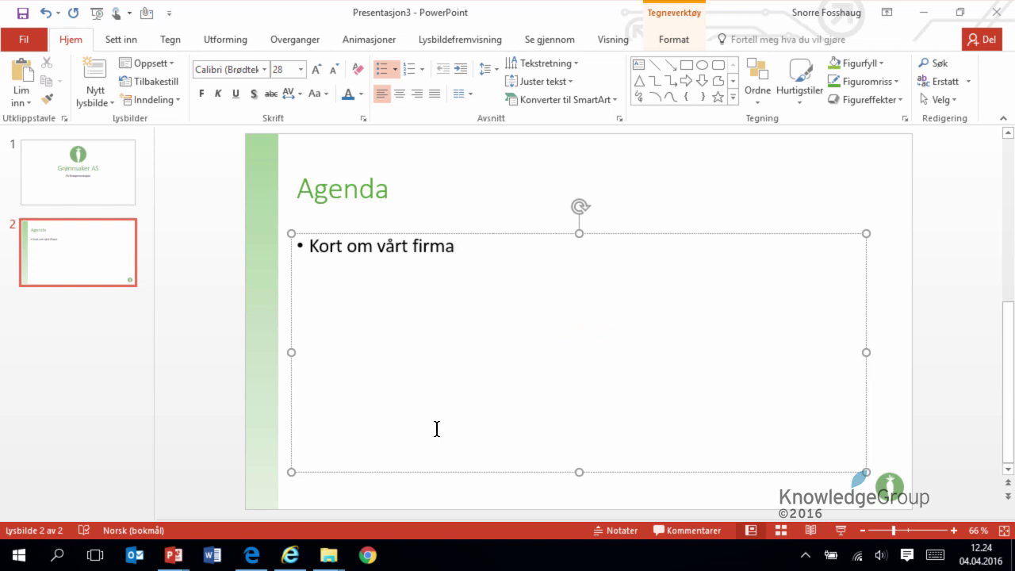
pyautogui.press('Return')
pyautogui.write('Vår')
pyautogui.write('e produkter')
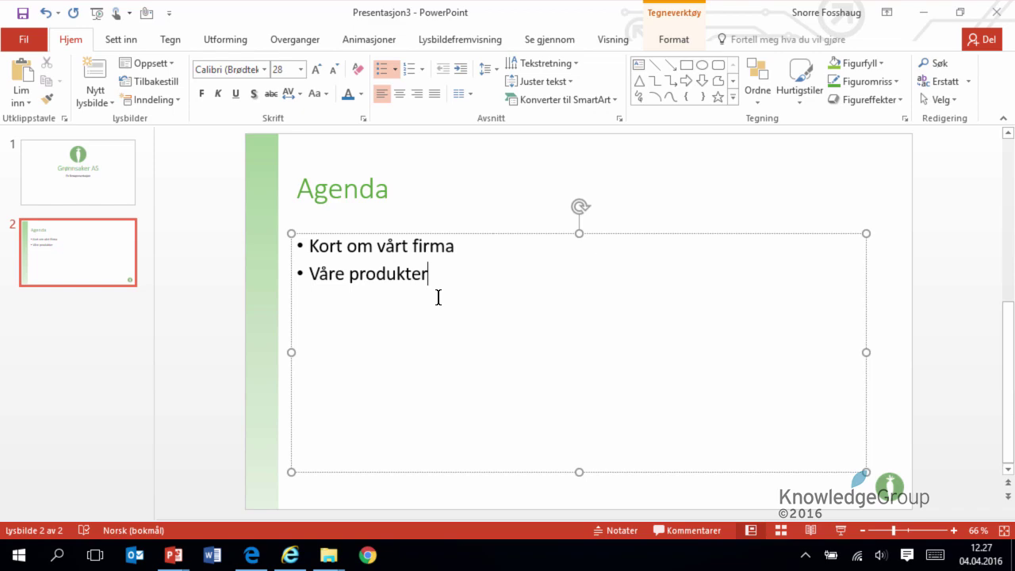
pyautogui.press('Return')
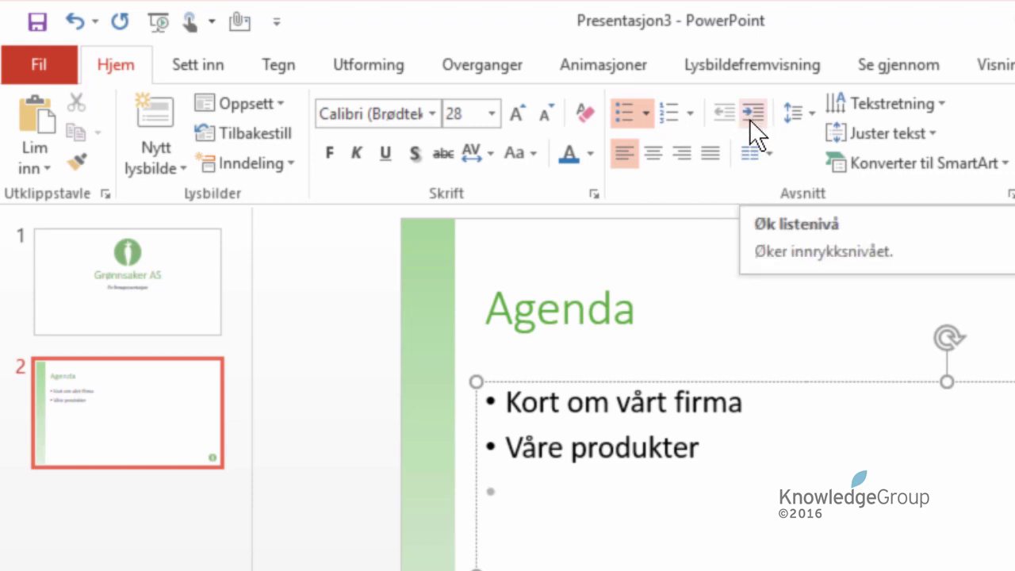
# Step: Add indented sub-points Tomat, Salat and Paprika under 'Våre produkter'
pyautogui.click(750, 118)
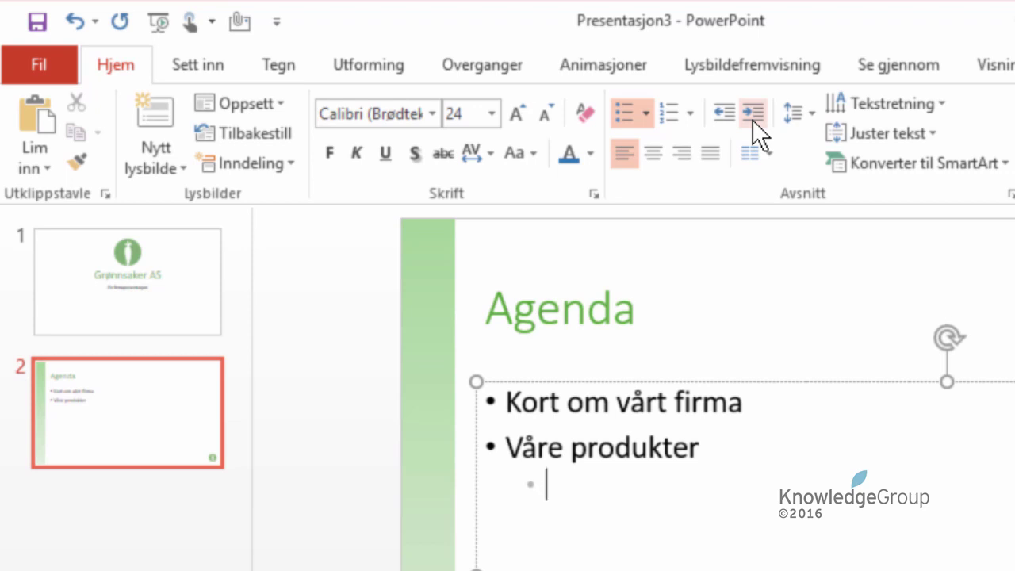
pyautogui.write('Tomat')
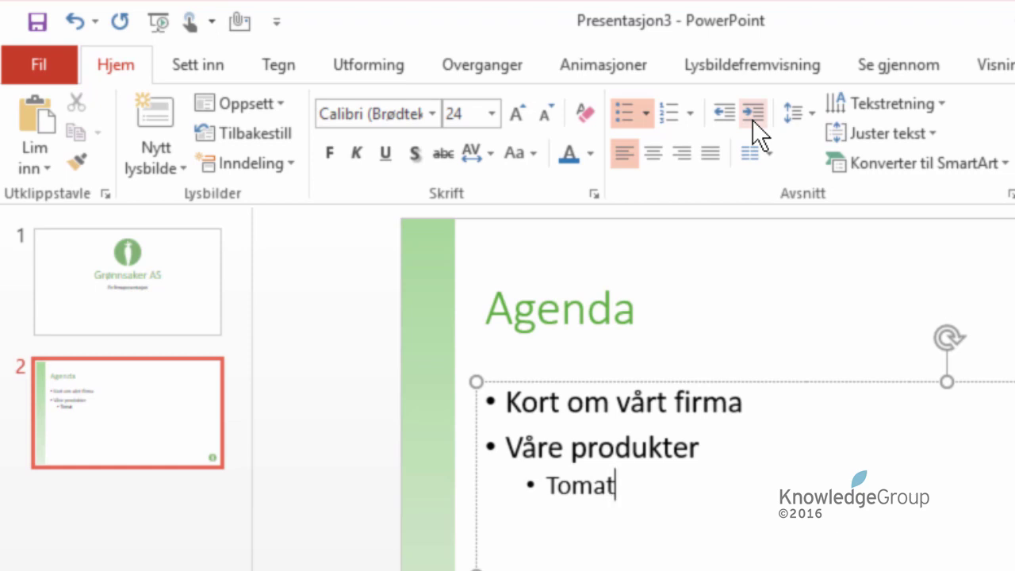
pyautogui.press('Return')
pyautogui.write('Salat')
pyautogui.press('Return')
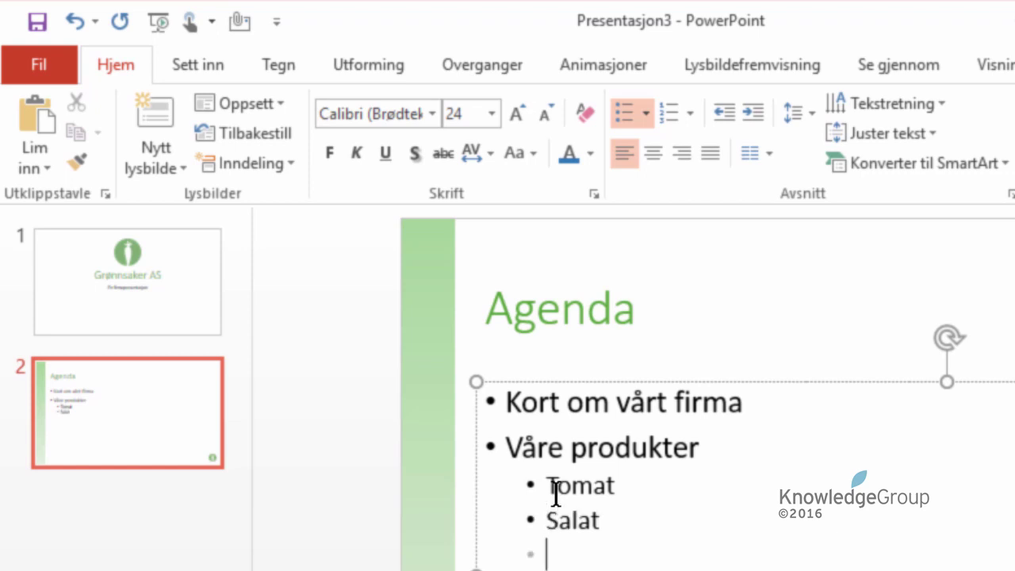
pyautogui.write('Papri')
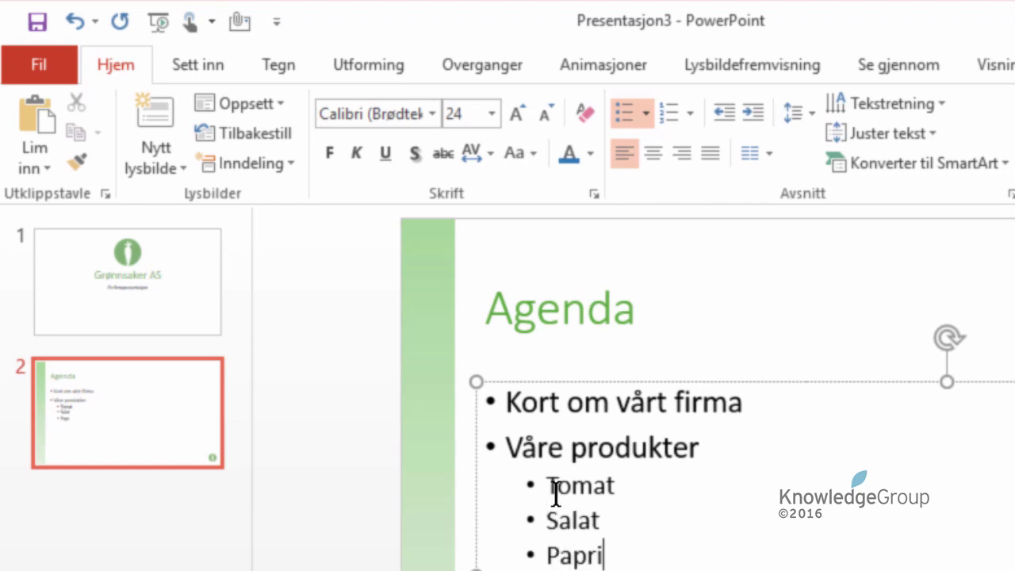
pyautogui.write('ka')
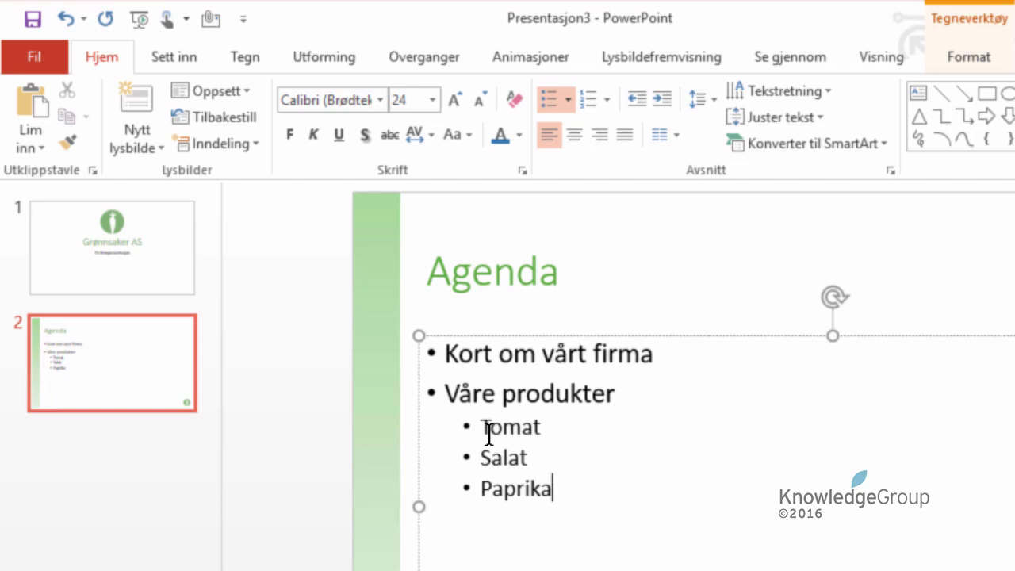
# Step: Add 'Produktutvikling' as a new top-level bullet
pyautogui.press('Return')
pyautogui.click(639, 99)
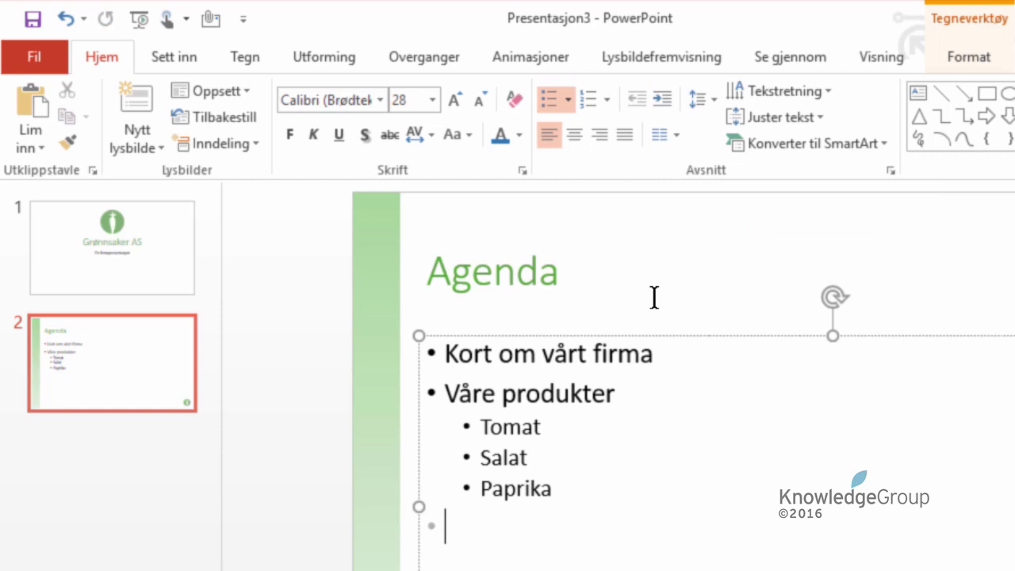
pyautogui.write('Produktutvikling')
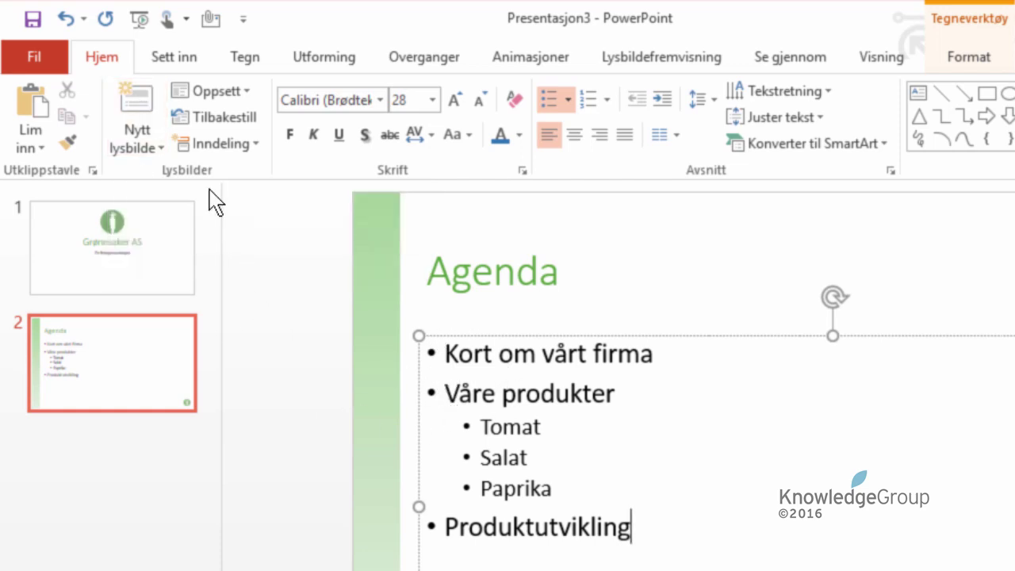
# Step: Add a third slide with the Tittel og innhold layout
pyautogui.click(234, 92)
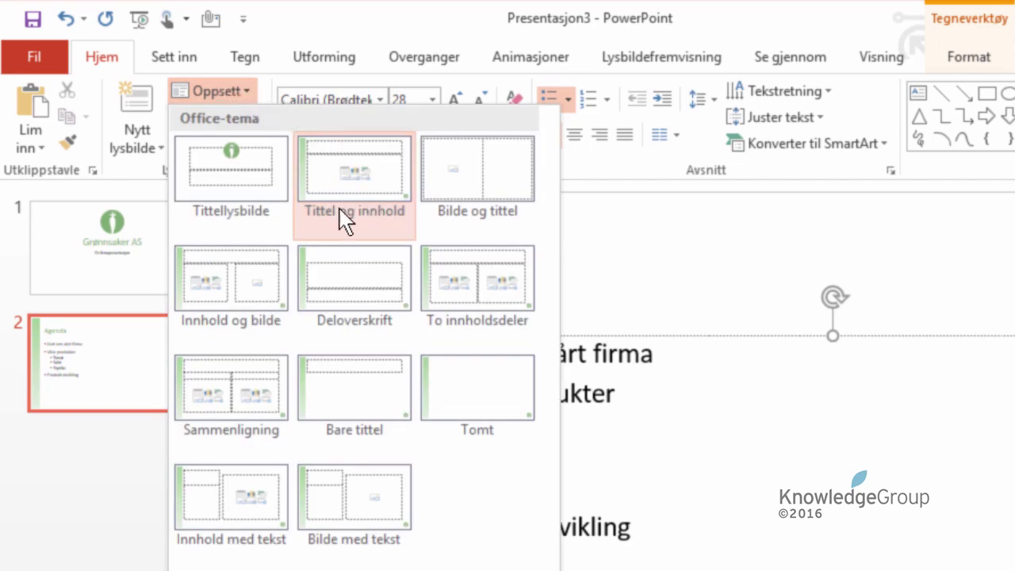
pyautogui.click(256, 90)
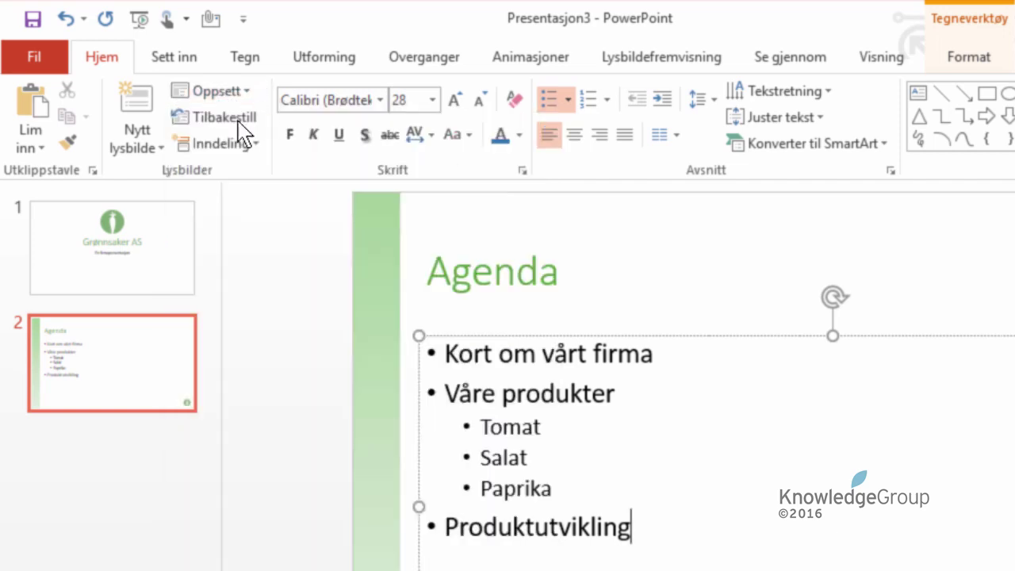
pyautogui.click(149, 103)
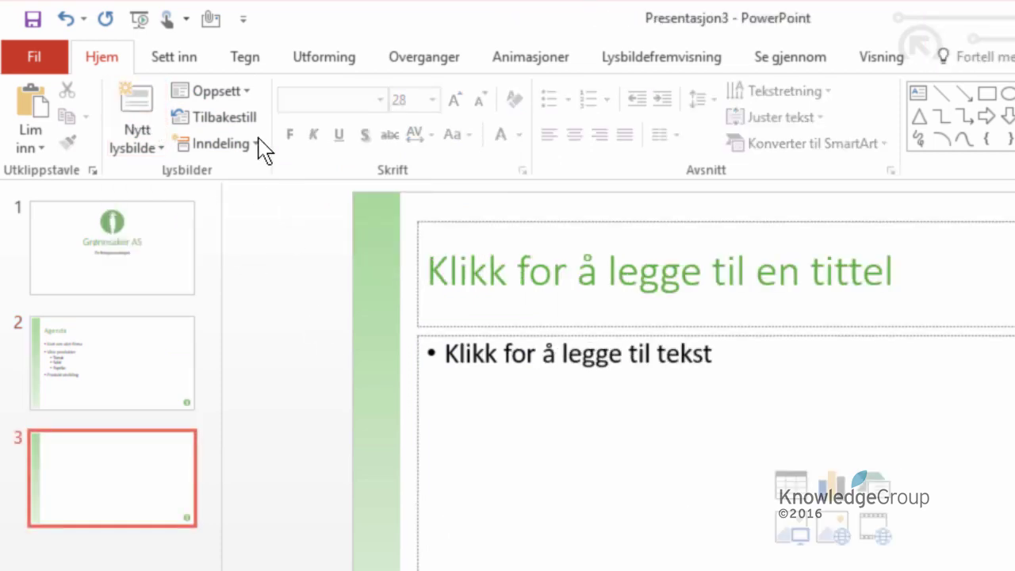
pyautogui.click(246, 92)
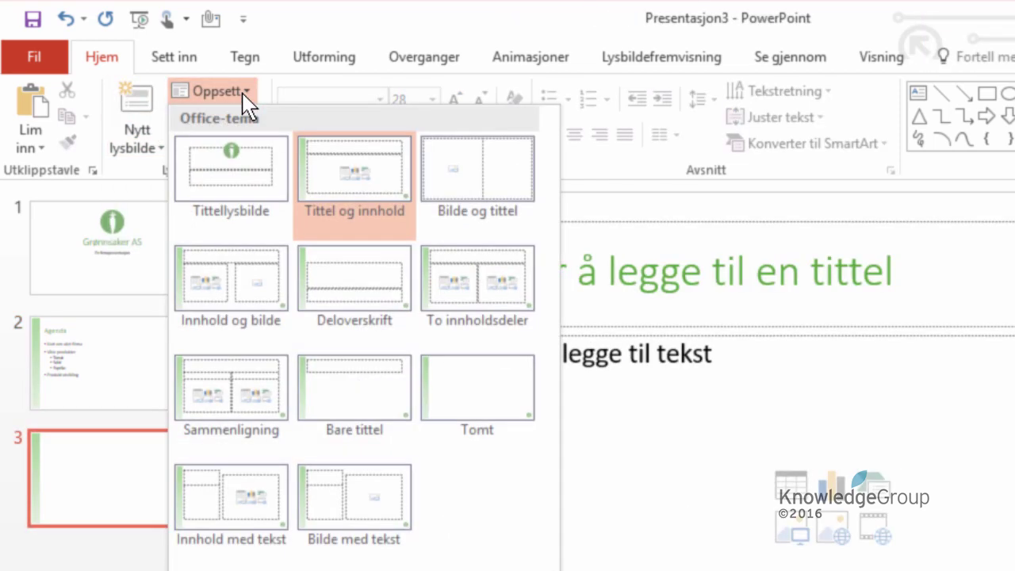
pyautogui.click(361, 190)
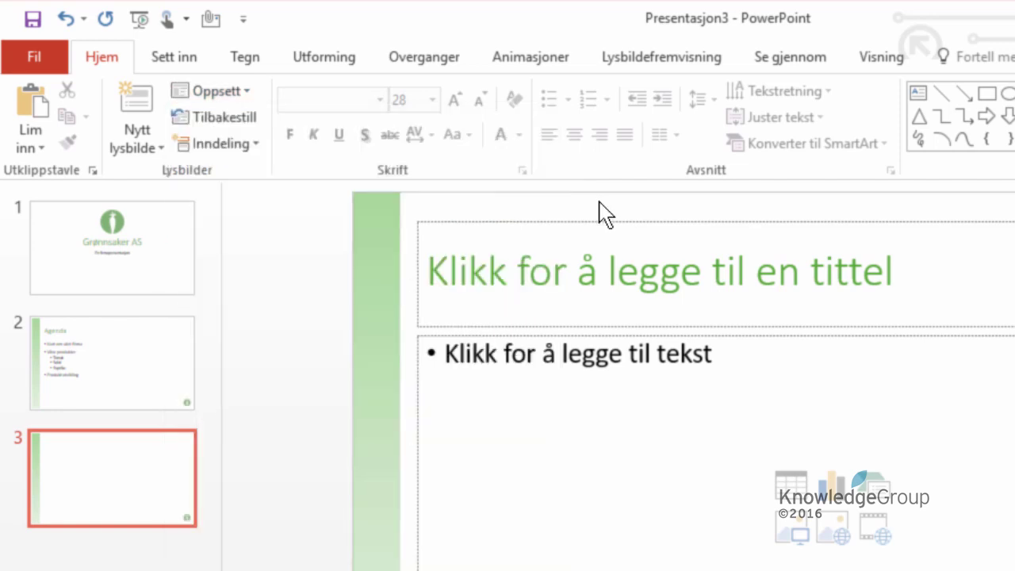
# Step: Title slide 3 'Vi skal bli størst'
pyautogui.click(576, 276)
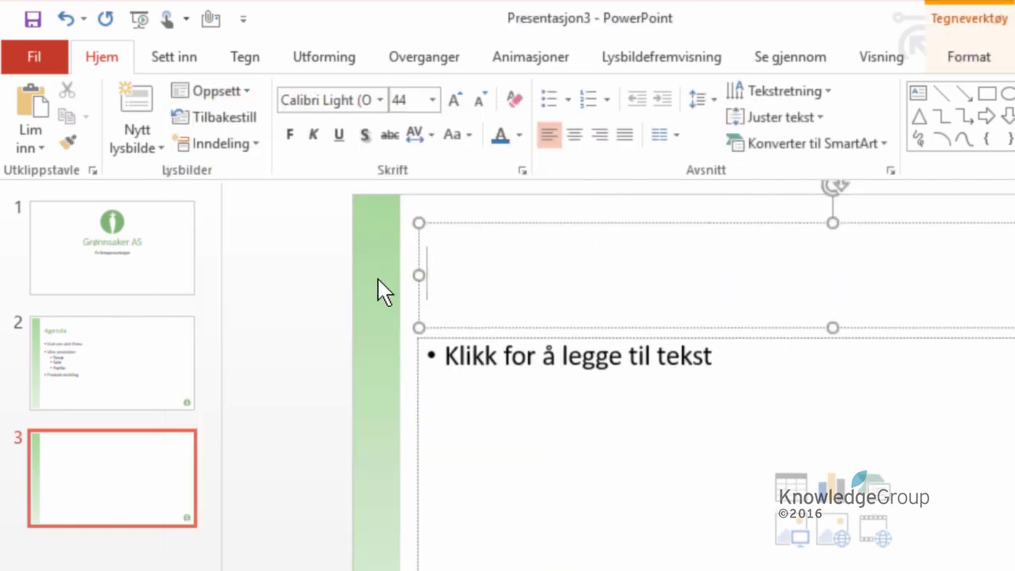
pyautogui.write('Vi skal bli størst')
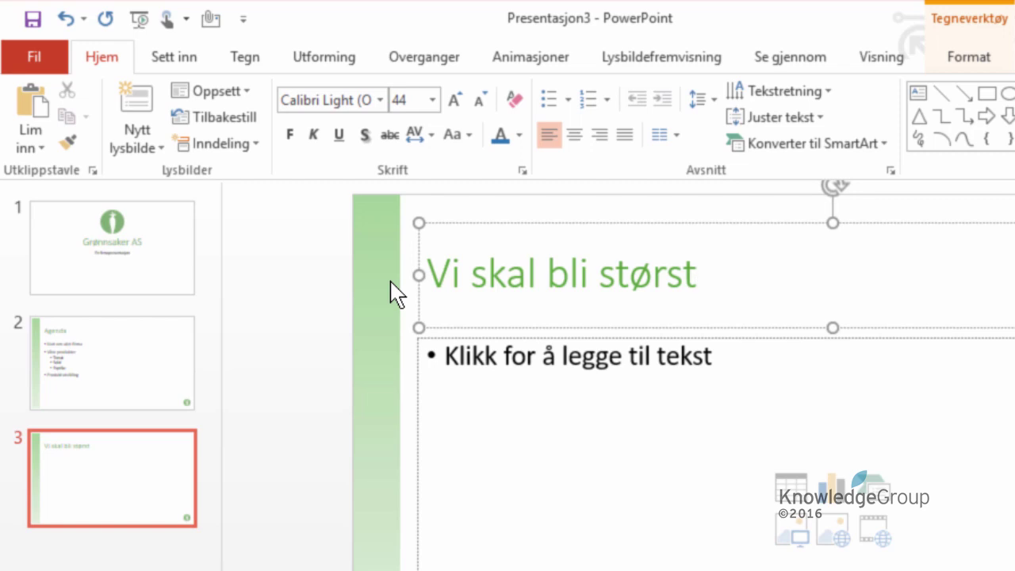
pyautogui.click(248, 93)
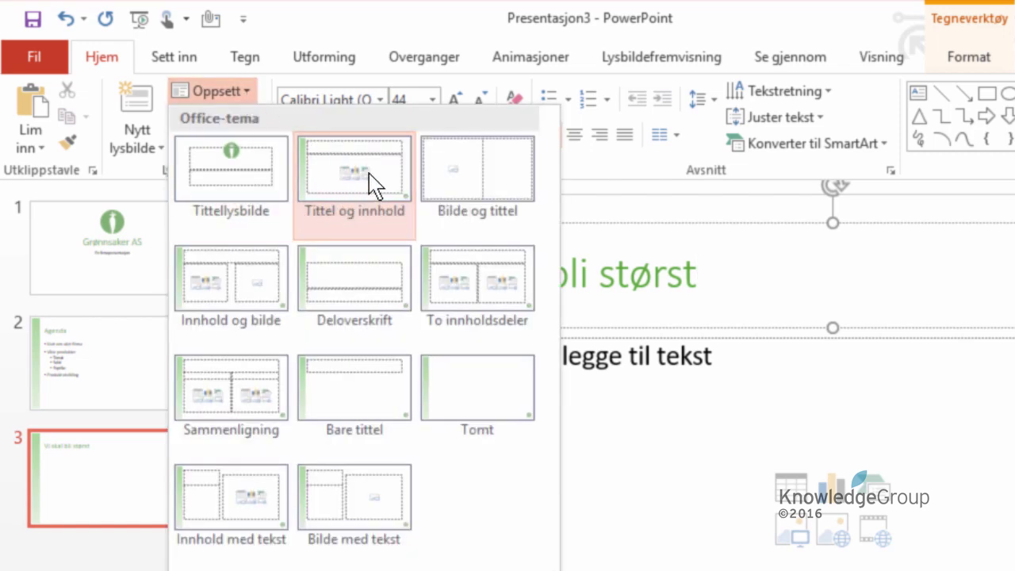
# Step: Switch slide 3 to the To innholdsdeler layout with two side-by-side content areas
pyautogui.click(485, 293)
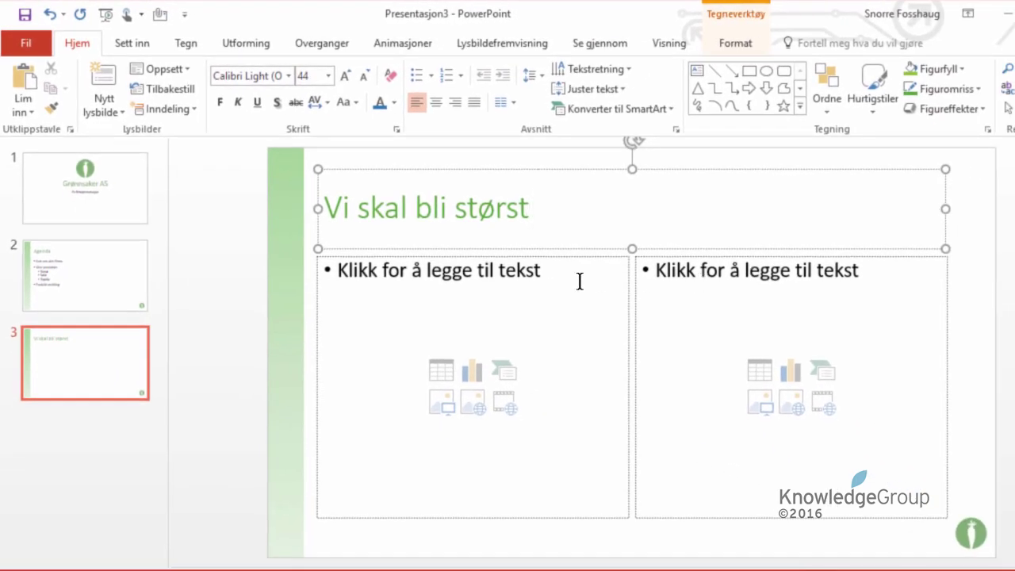
pyautogui.click(188, 69)
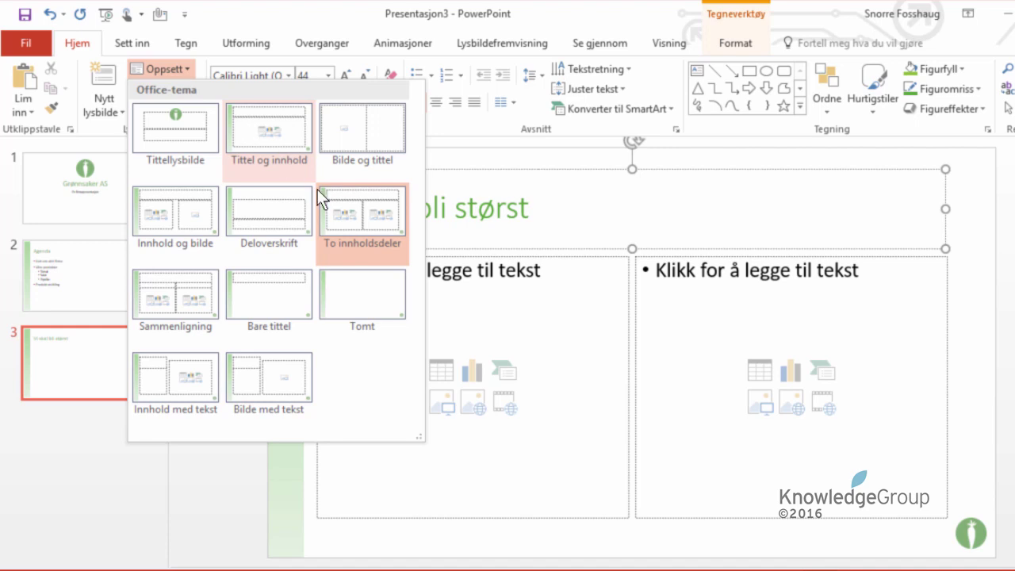
pyautogui.click(553, 256)
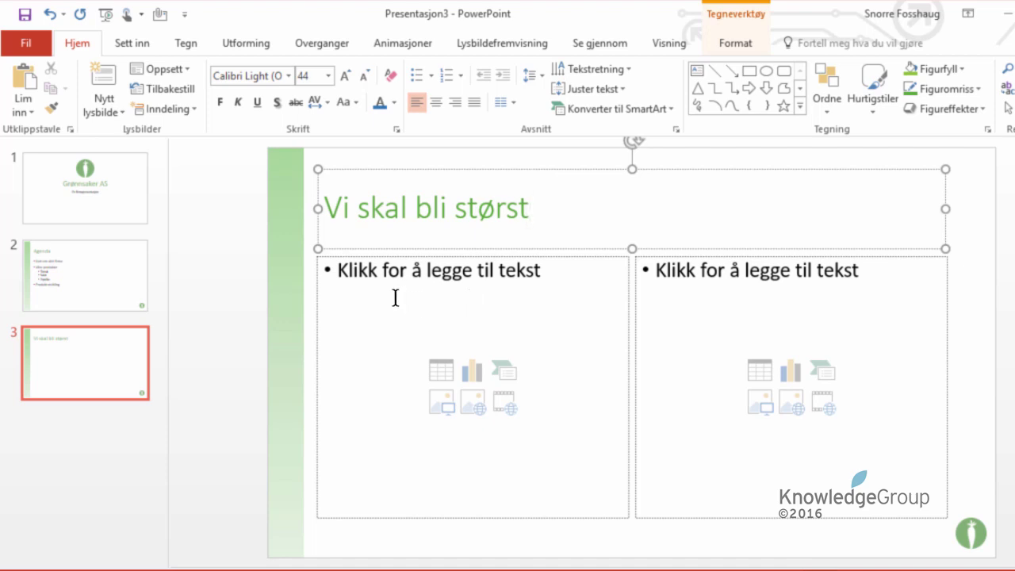
pyautogui.click(134, 41)
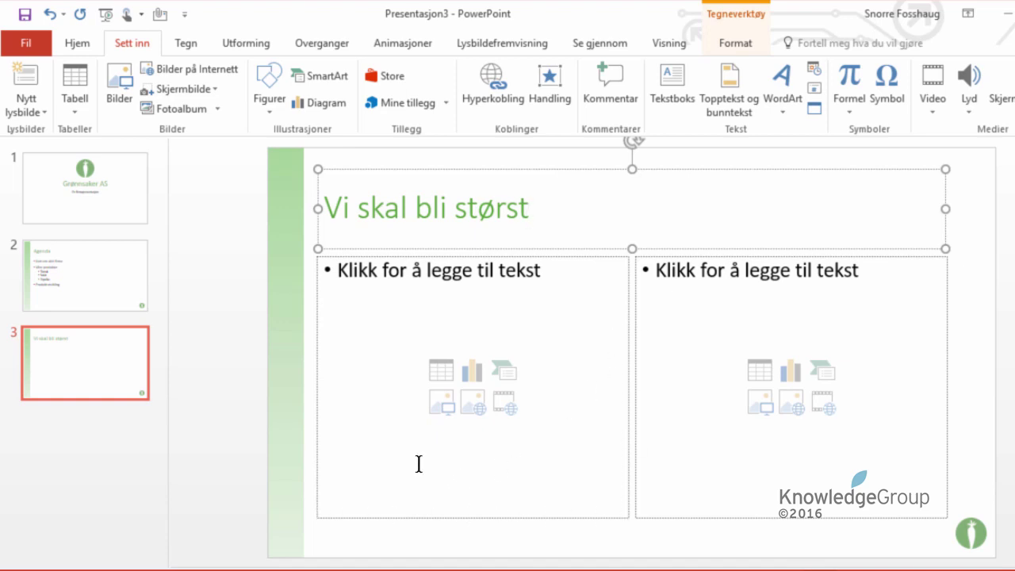
# Step: Insert plante i hender.jpg from the Demo folder into slide 3's left content placeholder
pyautogui.click(440, 404)
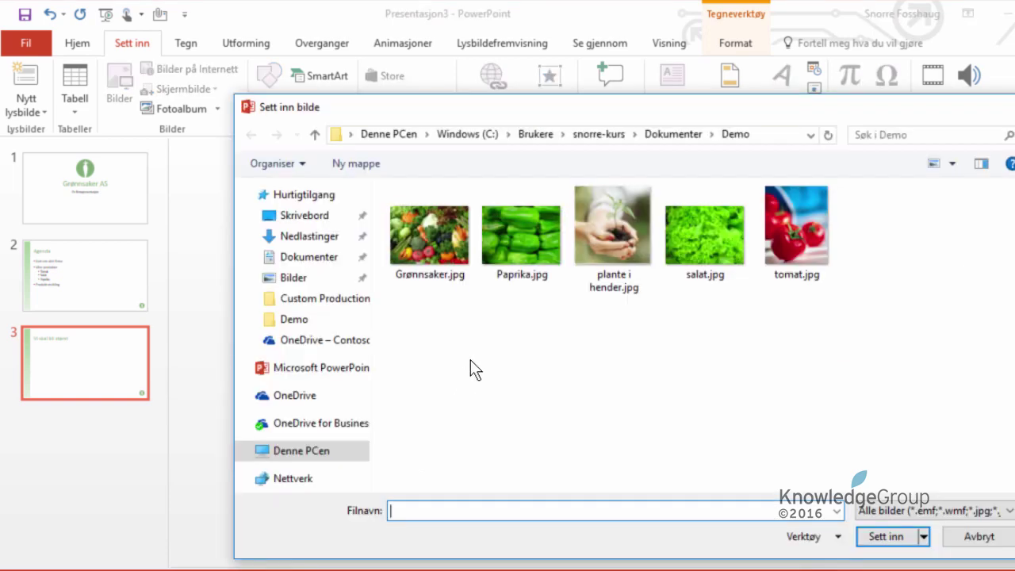
pyautogui.click(615, 240)
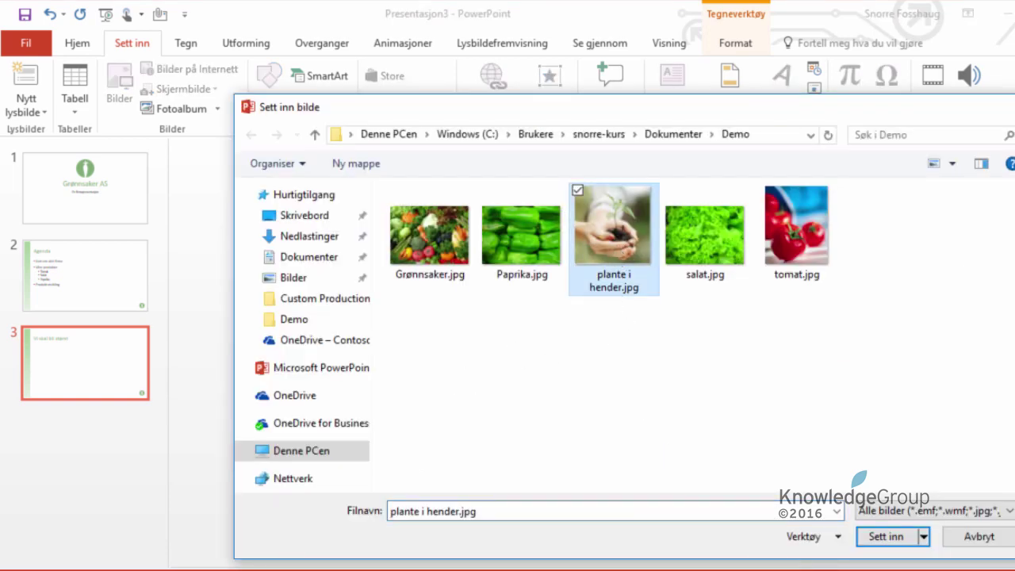
pyautogui.click(885, 537)
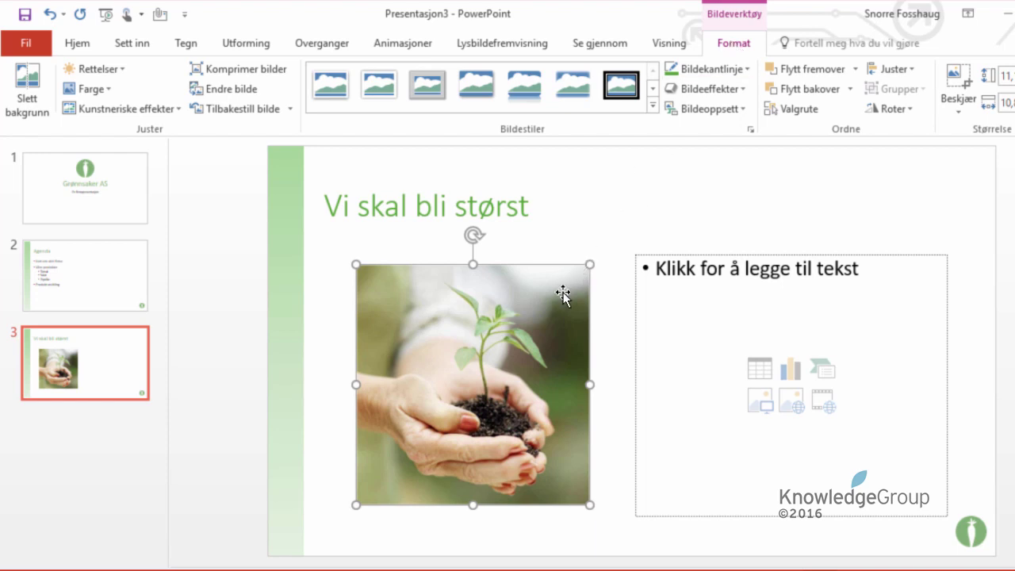
pyautogui.click(611, 292)
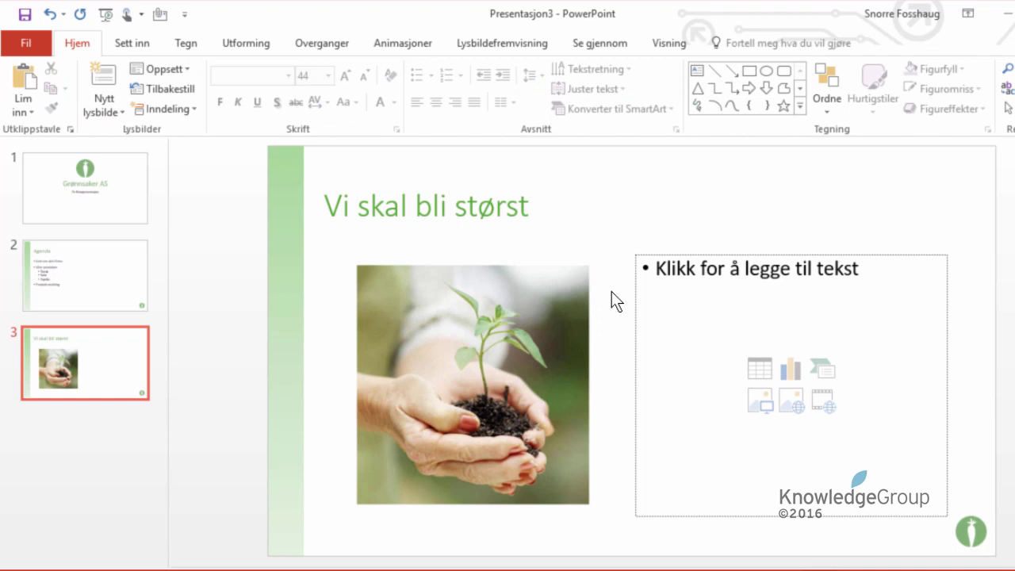
pyautogui.click(539, 294)
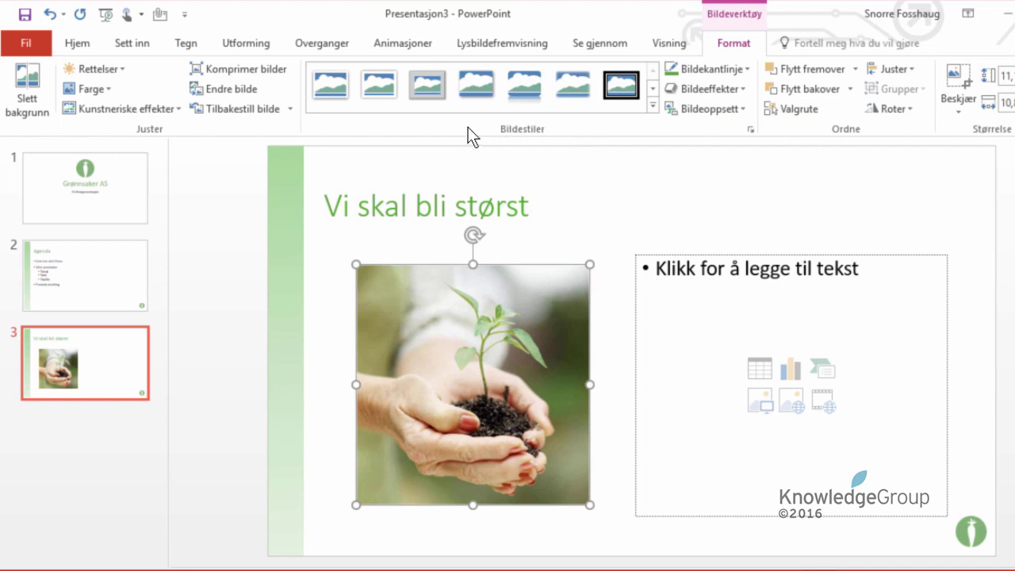
pyautogui.click(125, 68)
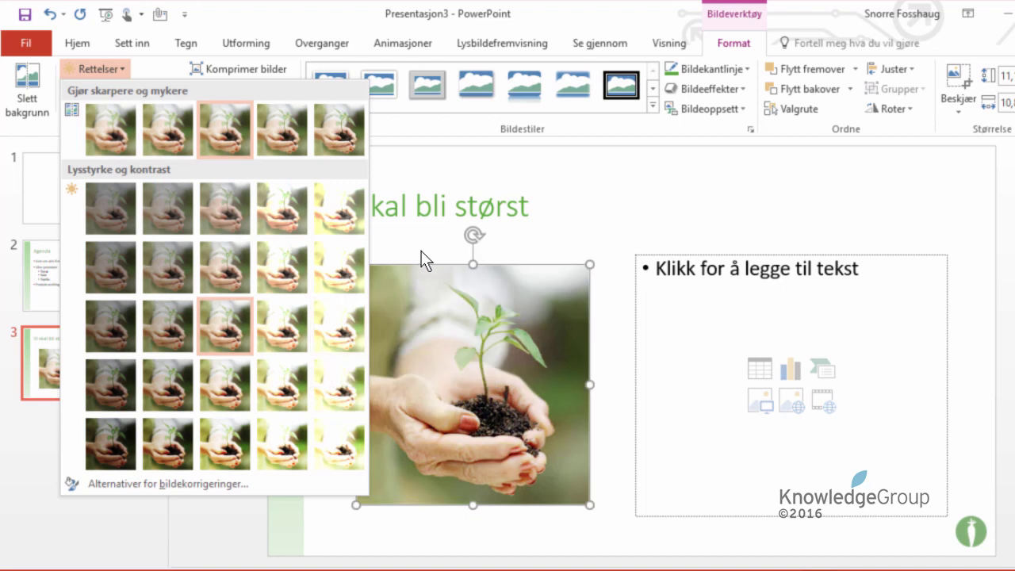
pyautogui.click(421, 251)
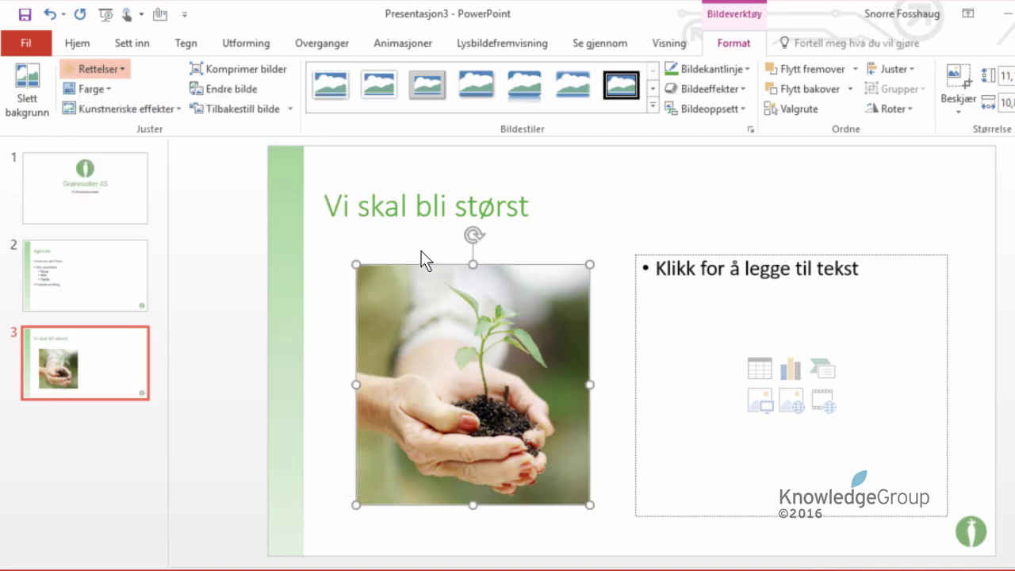
pyautogui.click(105, 87)
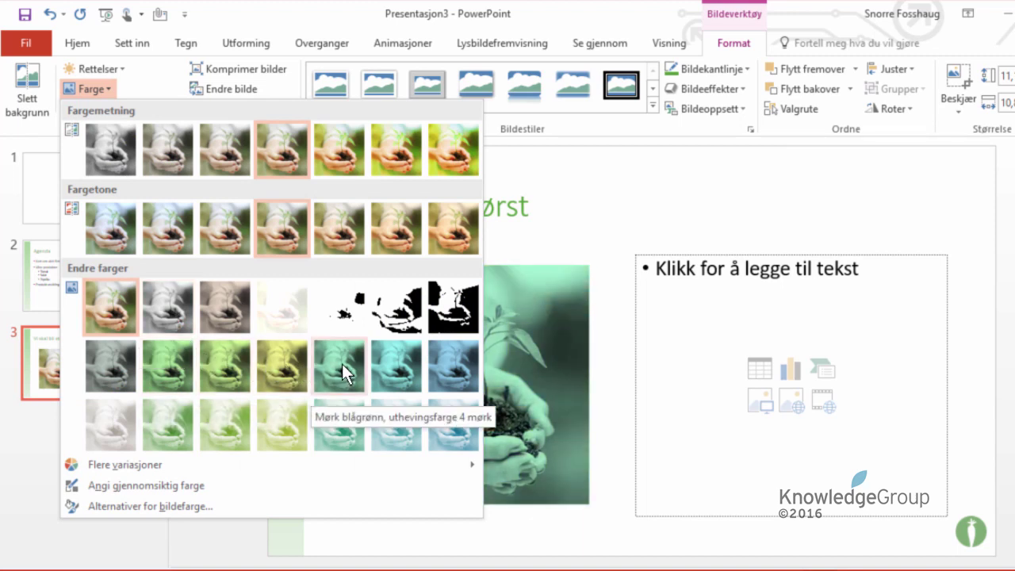
pyautogui.press('Escape')
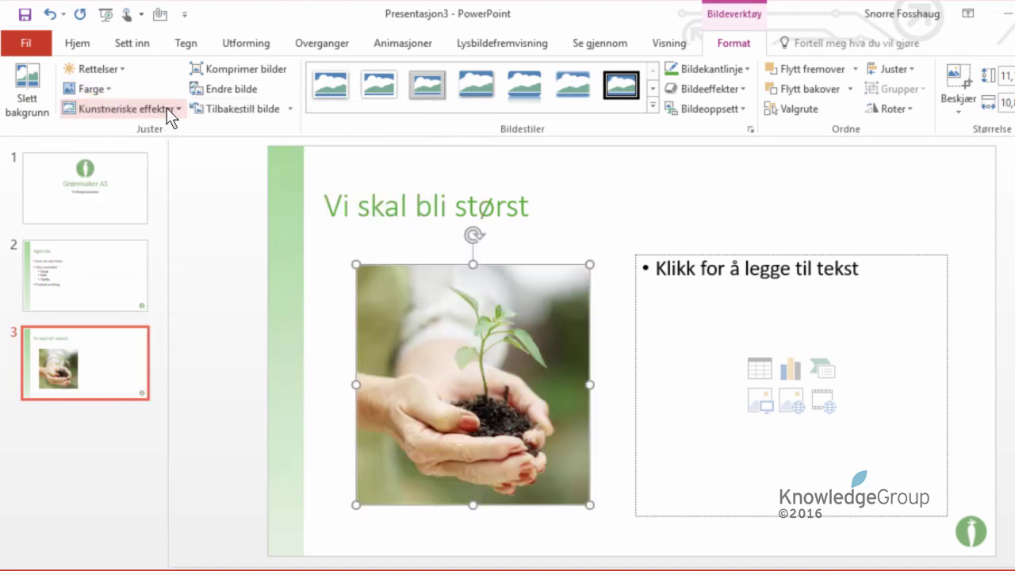
pyautogui.click(167, 107)
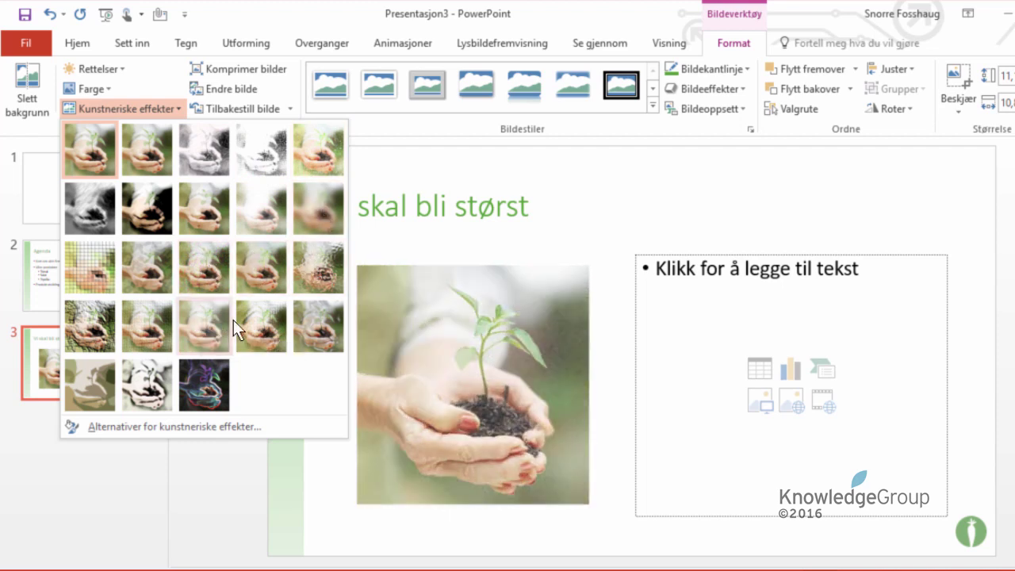
pyautogui.click(552, 261)
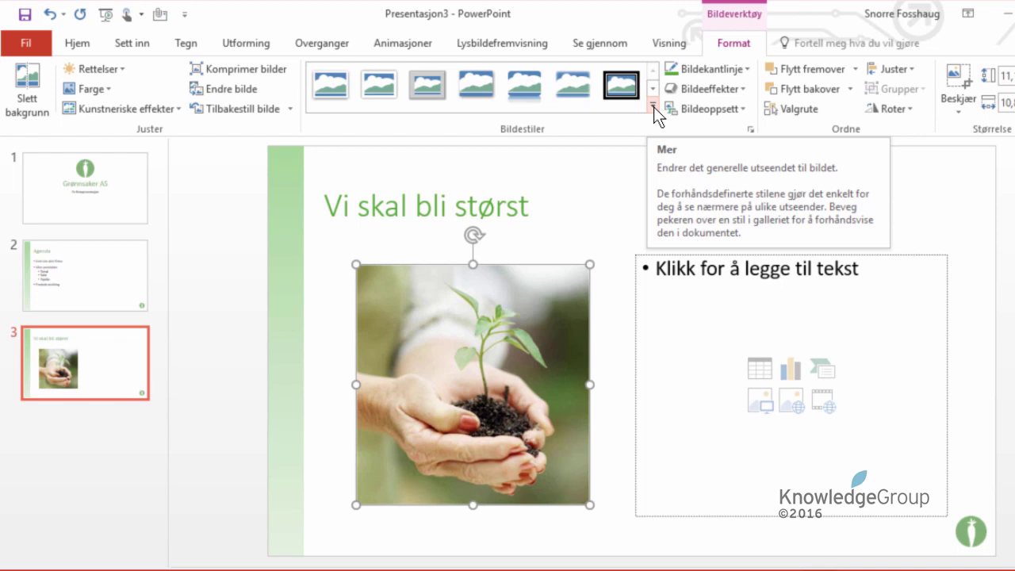
# Step: Apply the white frame picture style to the seedling photo, leaving picture effects unchanged
pyautogui.click(654, 106)
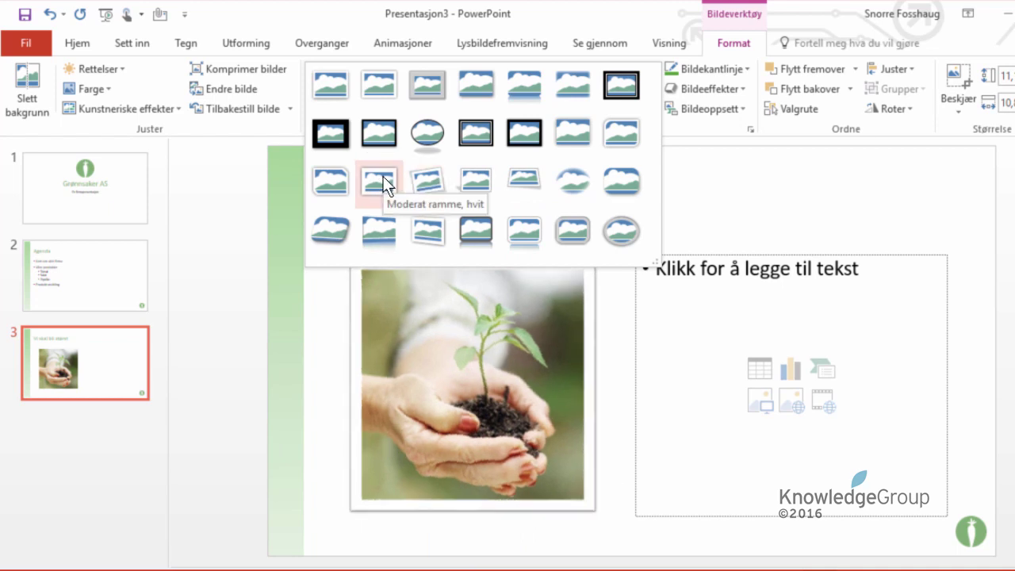
pyautogui.click(336, 85)
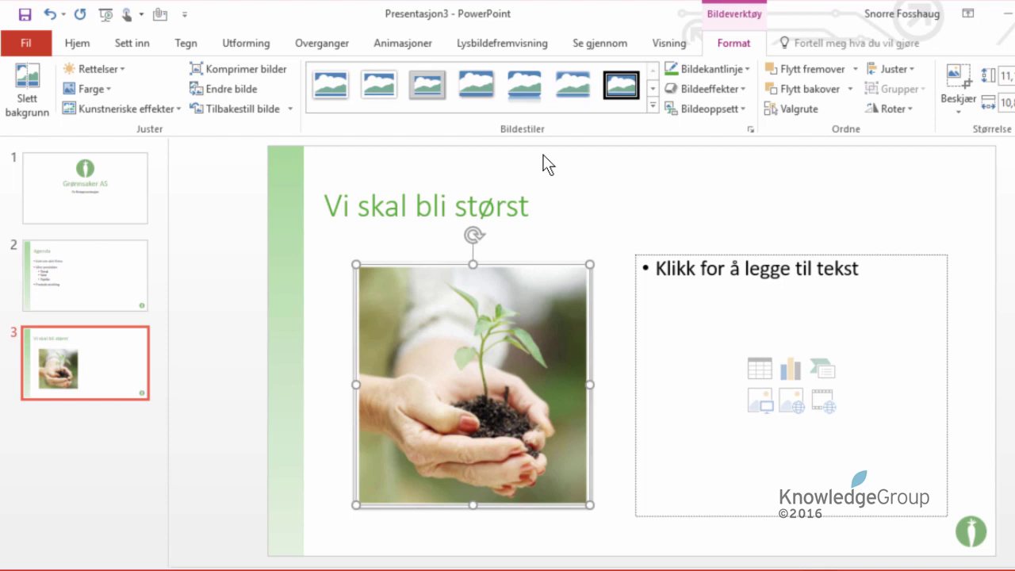
pyautogui.click(741, 89)
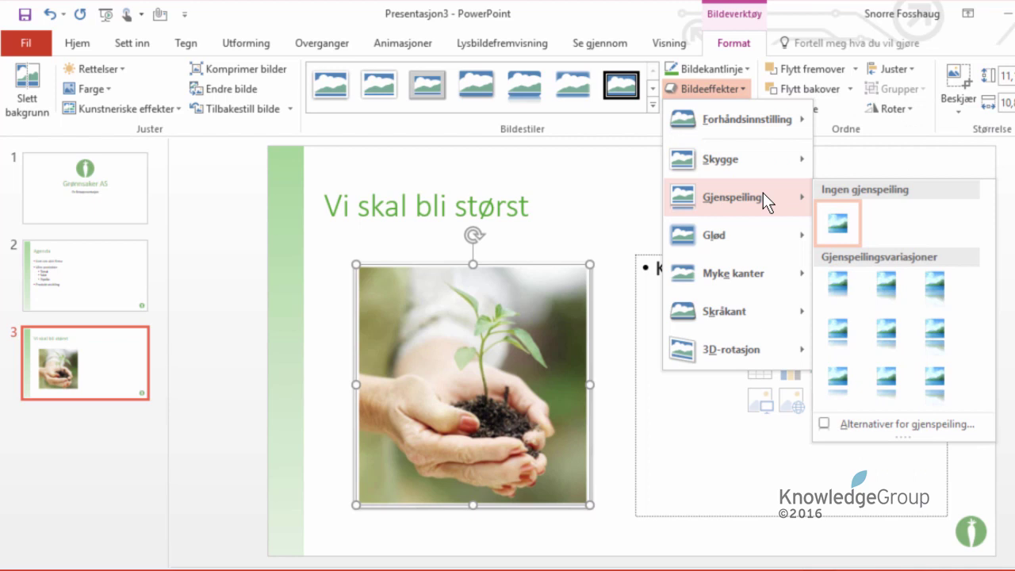
pyautogui.moveTo(734, 273)
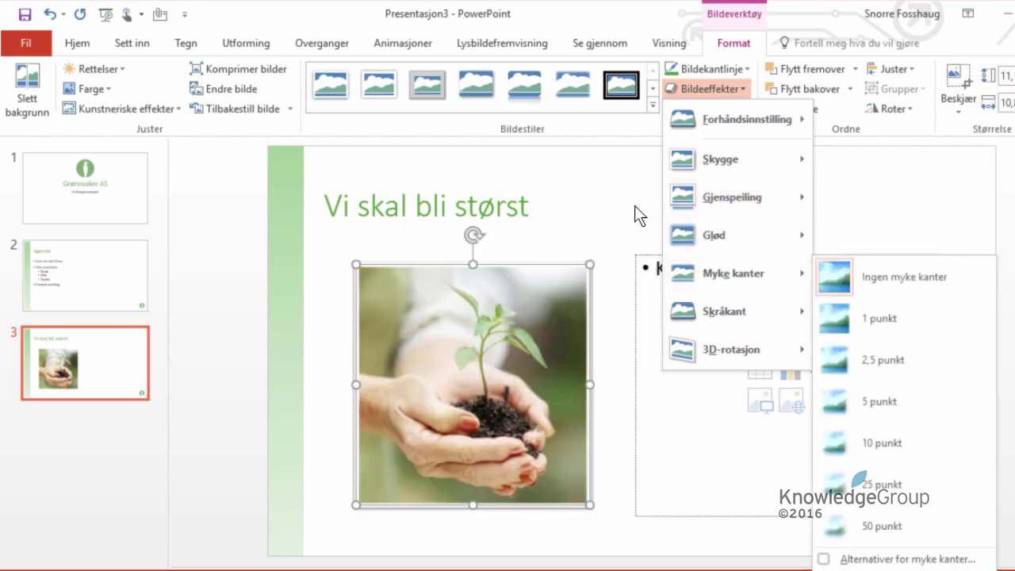
pyautogui.press('Escape')
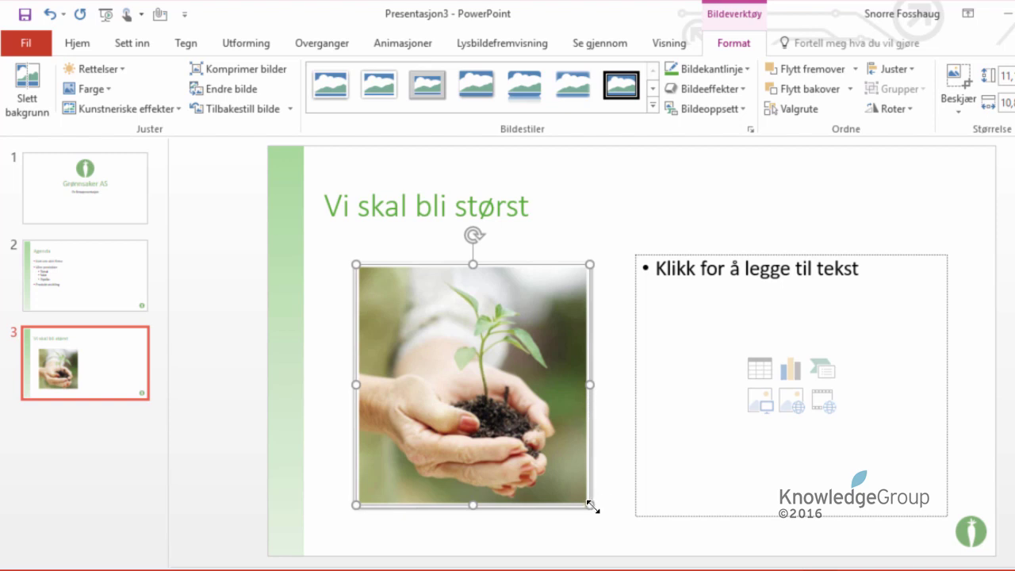
# Step: Shrink the seedling photo from its lower-right corner and nudge it slightly left and up
pyautogui.moveTo(591, 503); pyautogui.dragTo(550, 480)
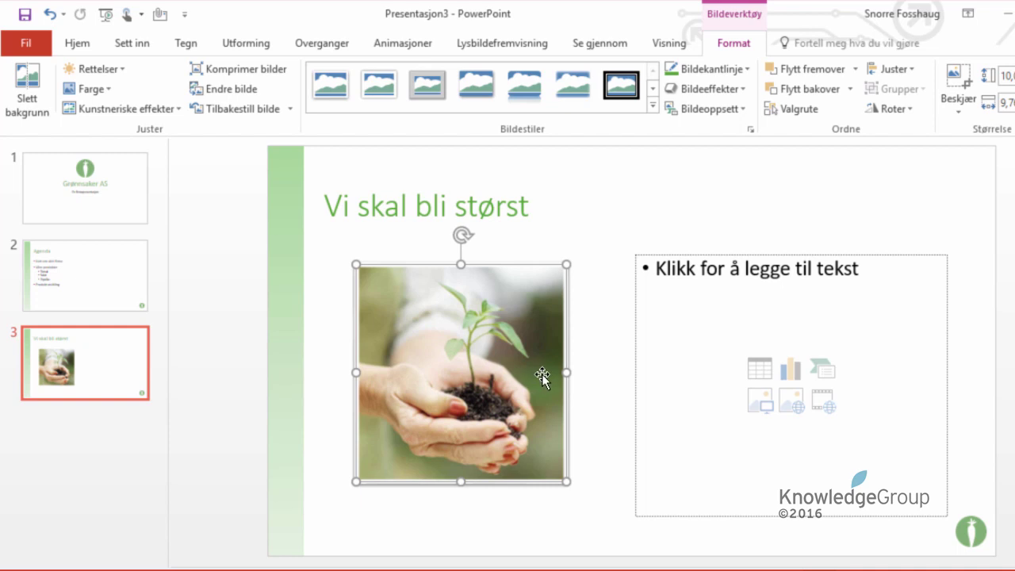
pyautogui.hotkey('ctrl', 'Left')
pyautogui.hotkey('ctrl', 'Left')
pyautogui.hotkey('ctrl', 'Left')
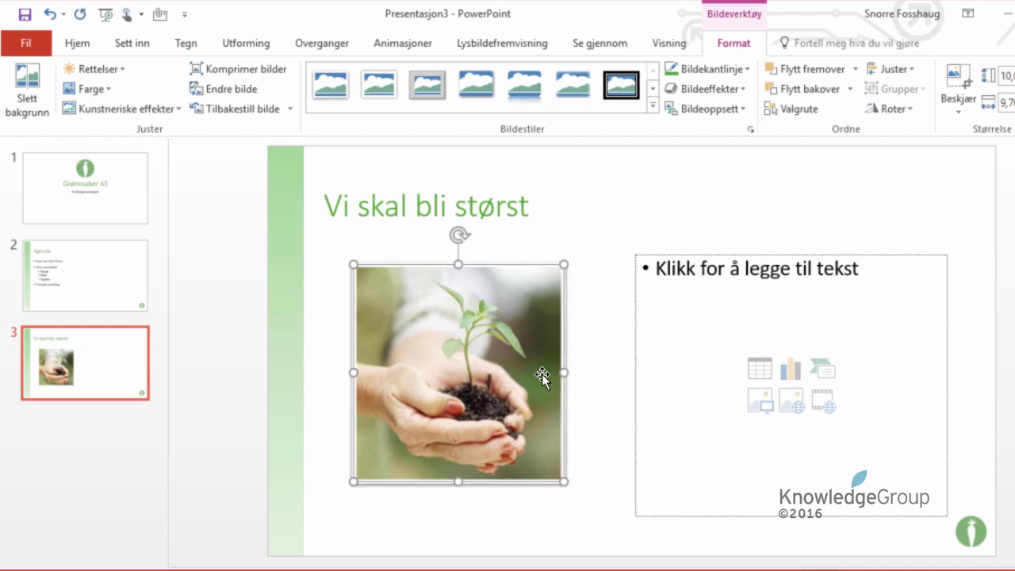
pyautogui.hotkey('ctrl', 'Left')
pyautogui.hotkey('ctrl', 'Left')
pyautogui.hotkey('ctrl', 'Left')
pyautogui.hotkey('ctrl', 'Left')
pyautogui.hotkey('ctrl', 'Left')
pyautogui.hotkey('ctrl', 'Left')
pyautogui.hotkey('ctrl', 'Left')
pyautogui.hotkey('ctrl', 'Left')
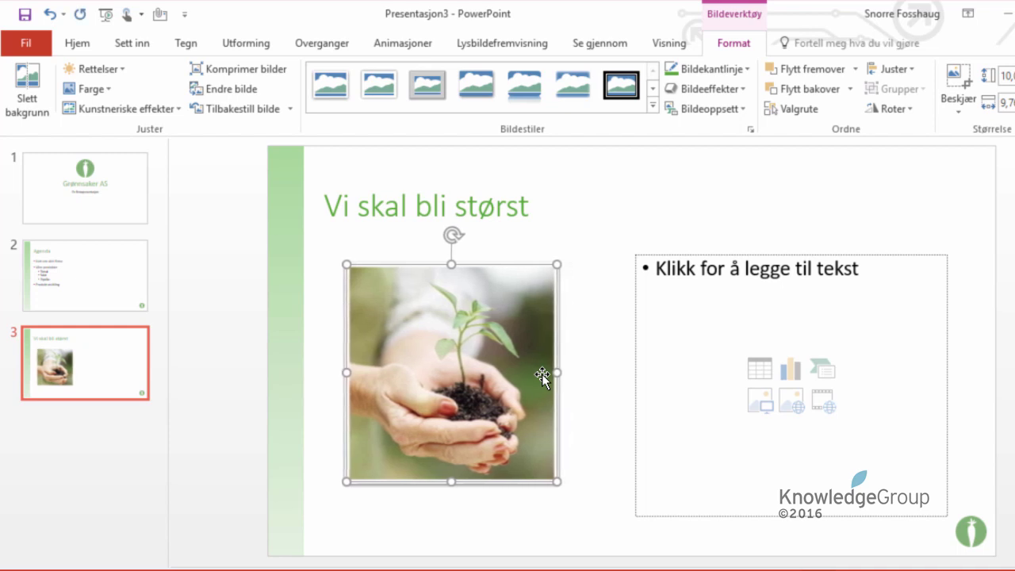
pyautogui.hotkey('ctrl', 'Left')
pyautogui.hotkey('ctrl', 'Left')
pyautogui.hotkey('ctrl', 'Left')
pyautogui.hotkey('ctrl', 'Left')
pyautogui.hotkey('ctrl', 'Left')
pyautogui.hotkey('ctrl', 'Left')
pyautogui.hotkey('ctrl', 'Left')
pyautogui.hotkey('ctrl', 'Left')
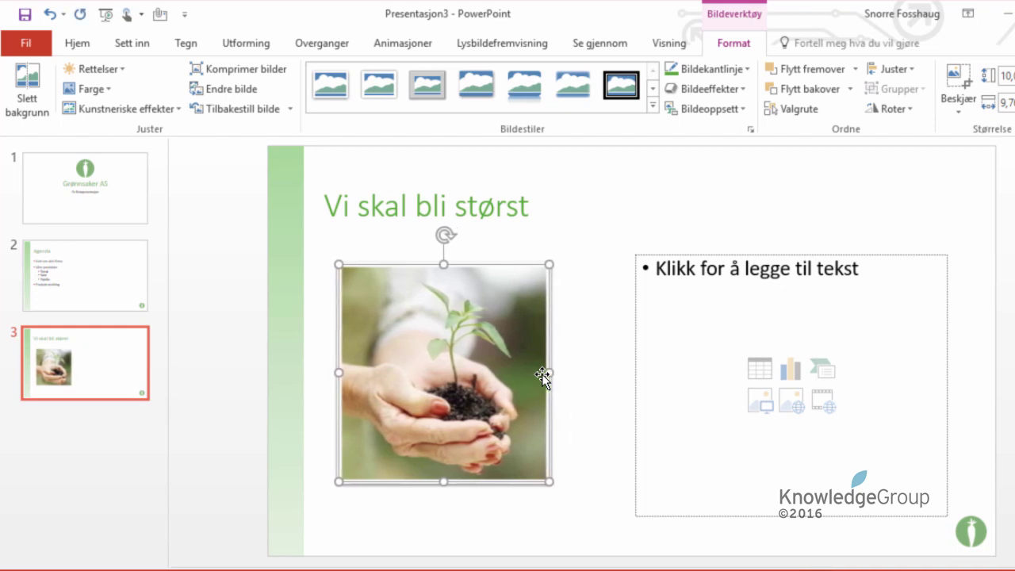
pyautogui.hotkey('ctrl', 'Left')
pyautogui.hotkey('ctrl', 'Left')
pyautogui.hotkey('ctrl', 'Left')
pyautogui.hotkey('ctrl', 'Left')
pyautogui.press('Up')
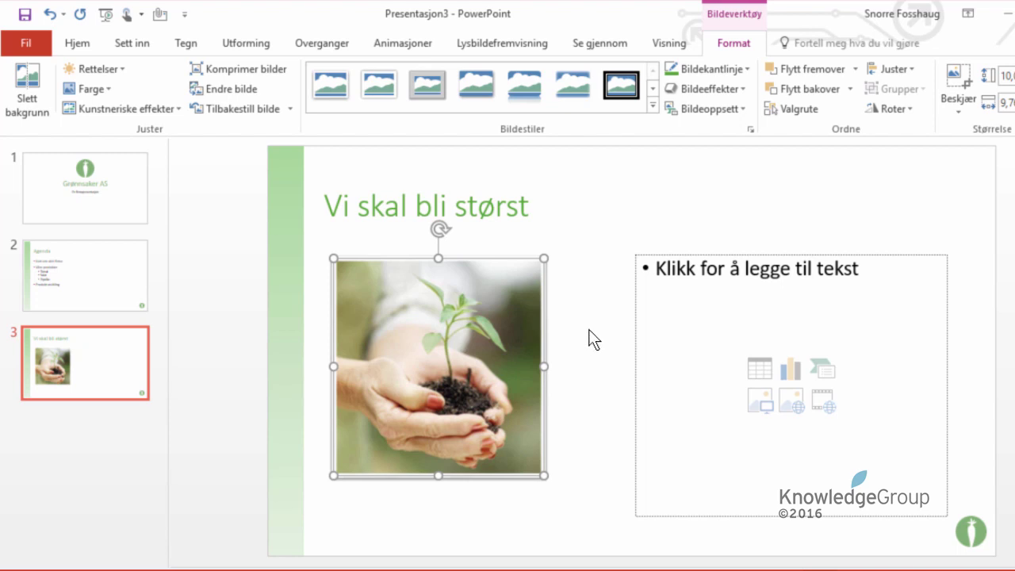
# Step: Enter the bullets 'Erfarne fagfolk', 'Økologiske varer' and 'Kvalitet' in the right placeholder
pyautogui.click(682, 284)
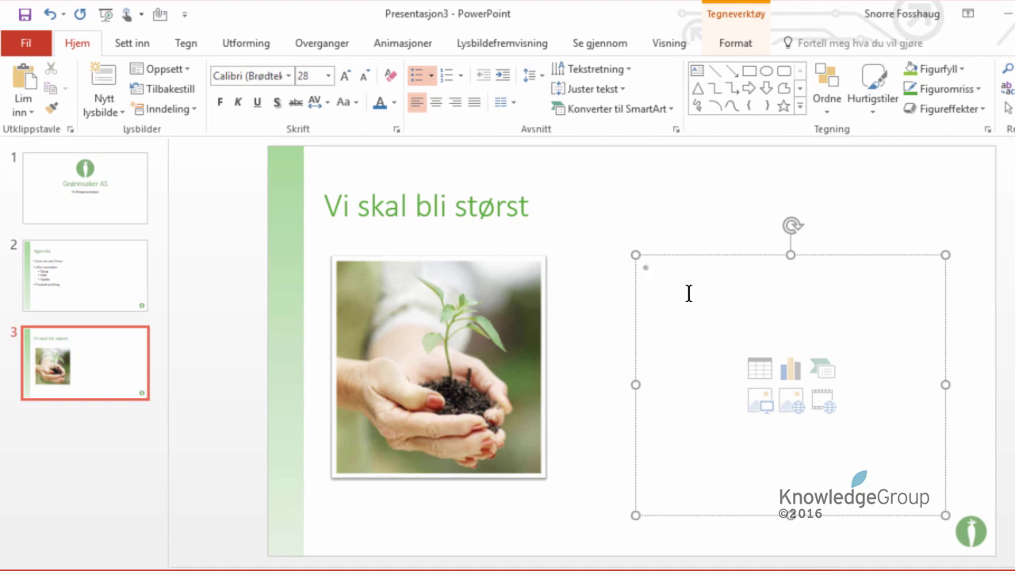
pyautogui.write('Erfarne fagfolk')
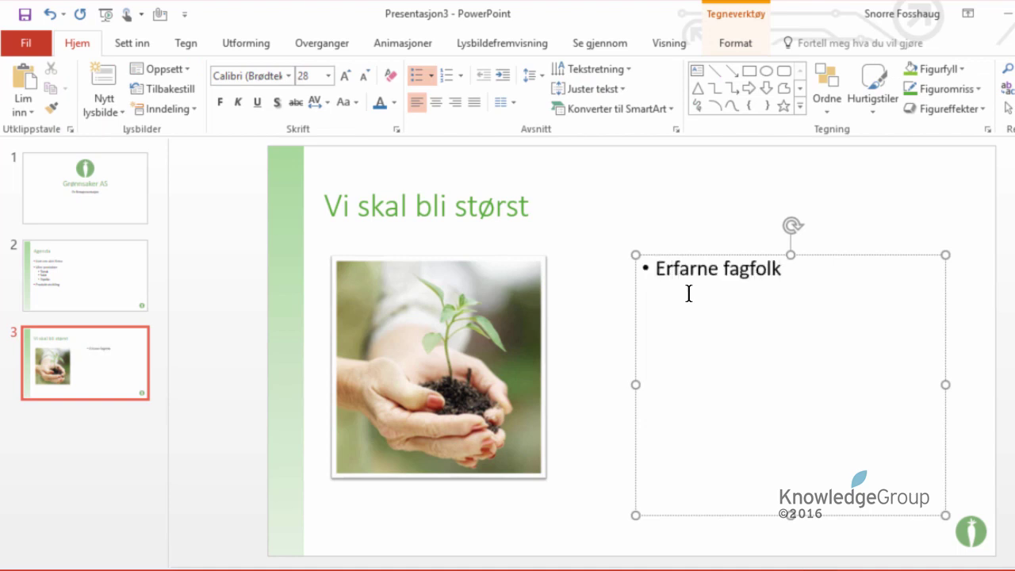
pyautogui.press('Return')
pyautogui.write('Øko')
pyautogui.write('logiske varer')
pyautogui.press('Return')
pyautogui.write('Kvalitet')
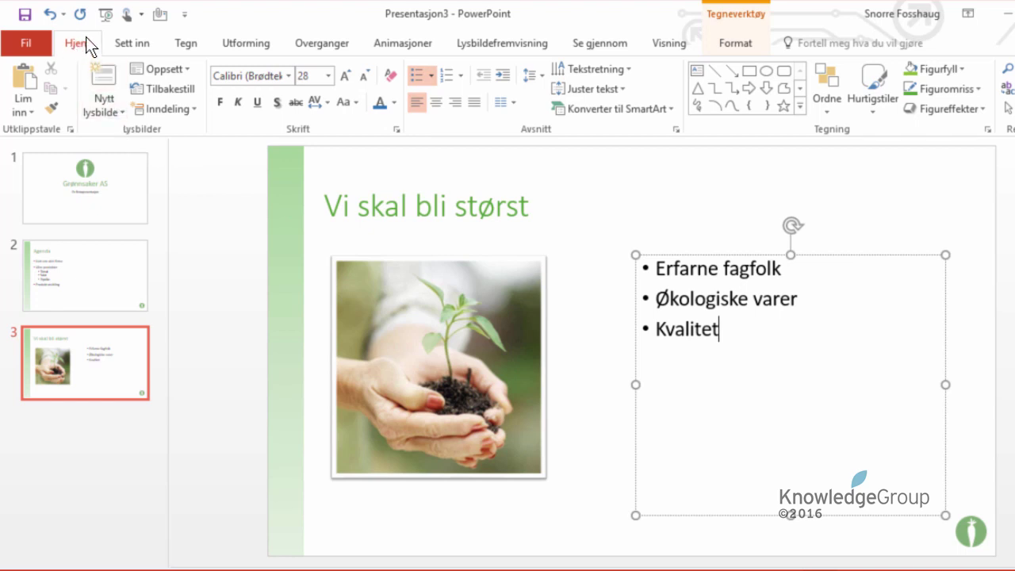
# Step: Add a new Bare tittel slide and give it the title 'Våre produkter'
pyautogui.click(108, 100)
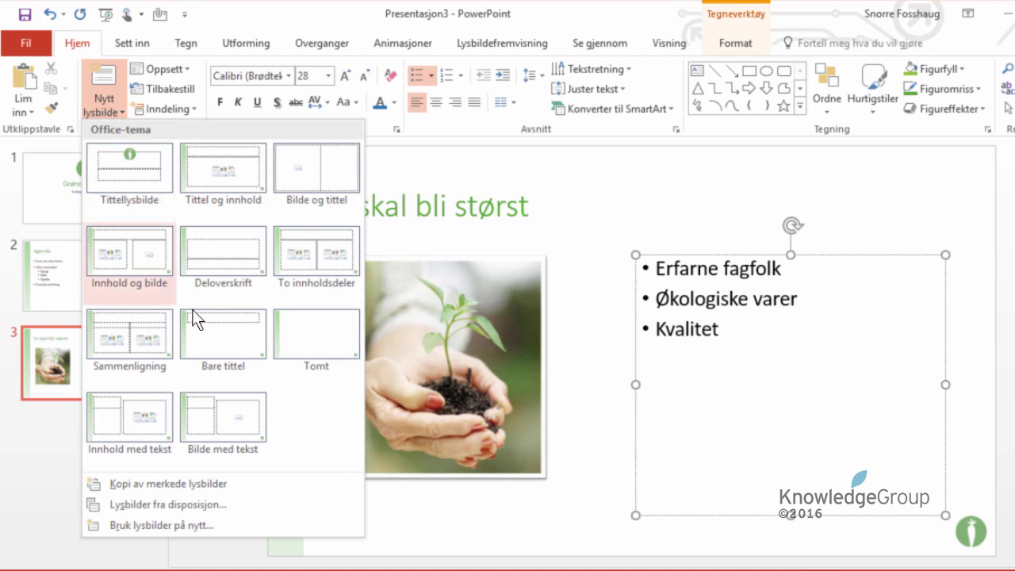
pyautogui.click(231, 334)
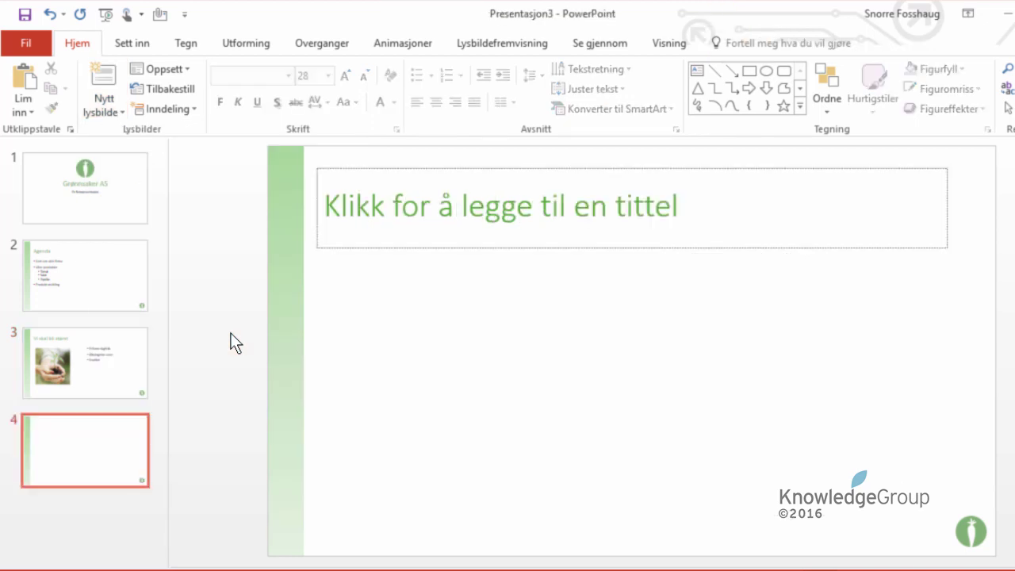
pyautogui.click(381, 219)
pyautogui.write('V')
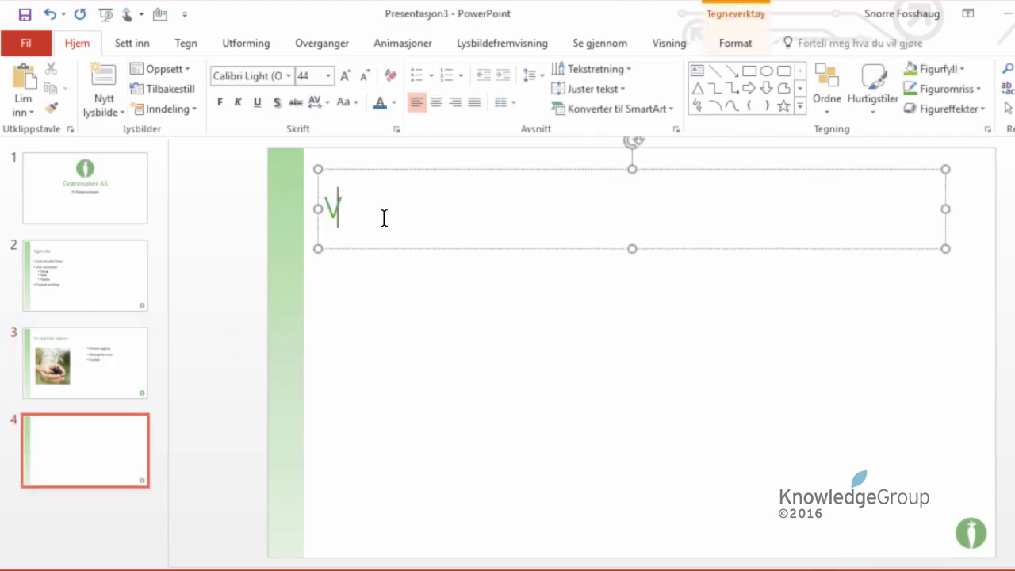
pyautogui.write('åre produkter')
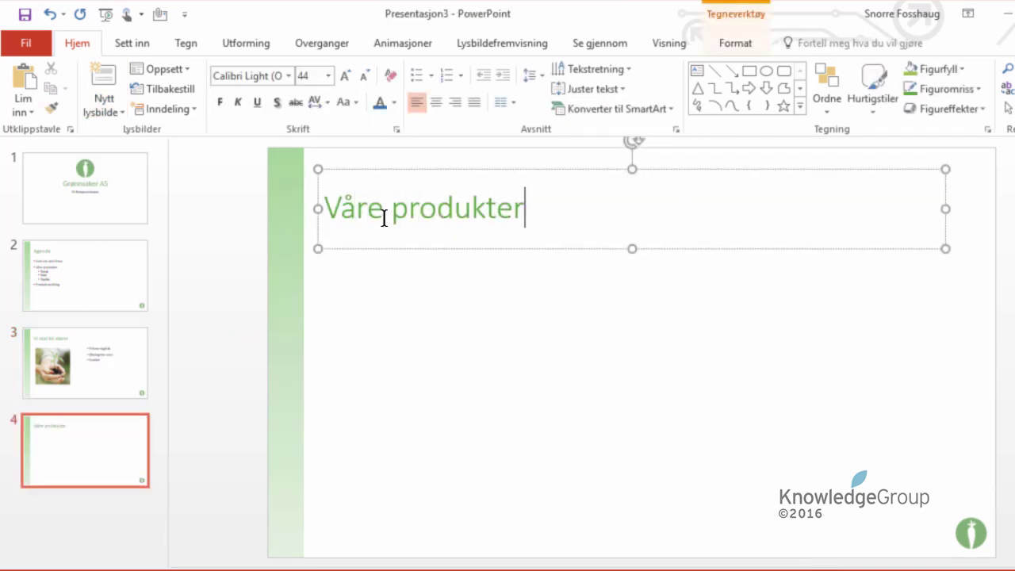
pyautogui.click(559, 317)
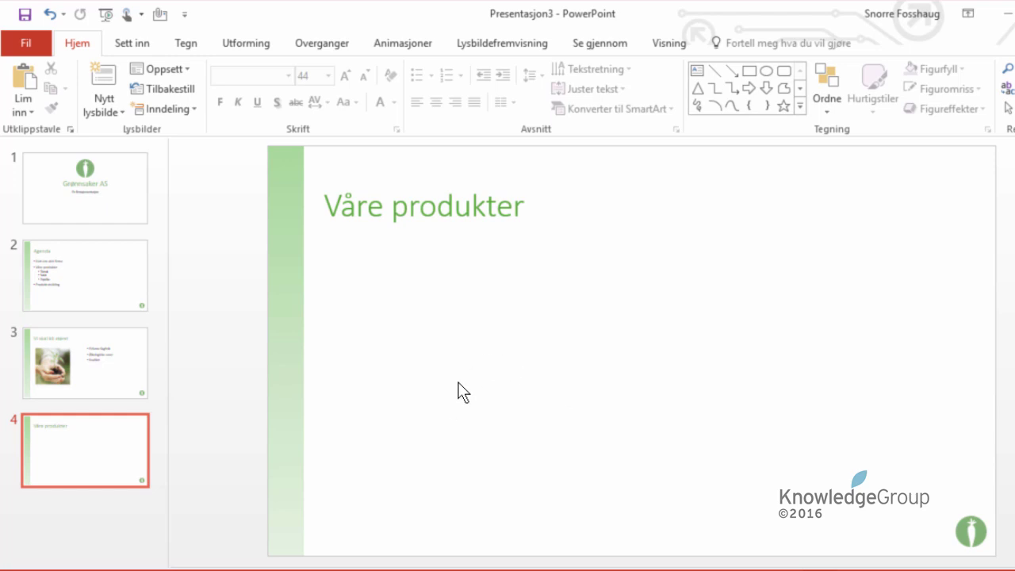
pyautogui.hotkey('alt', 'n')
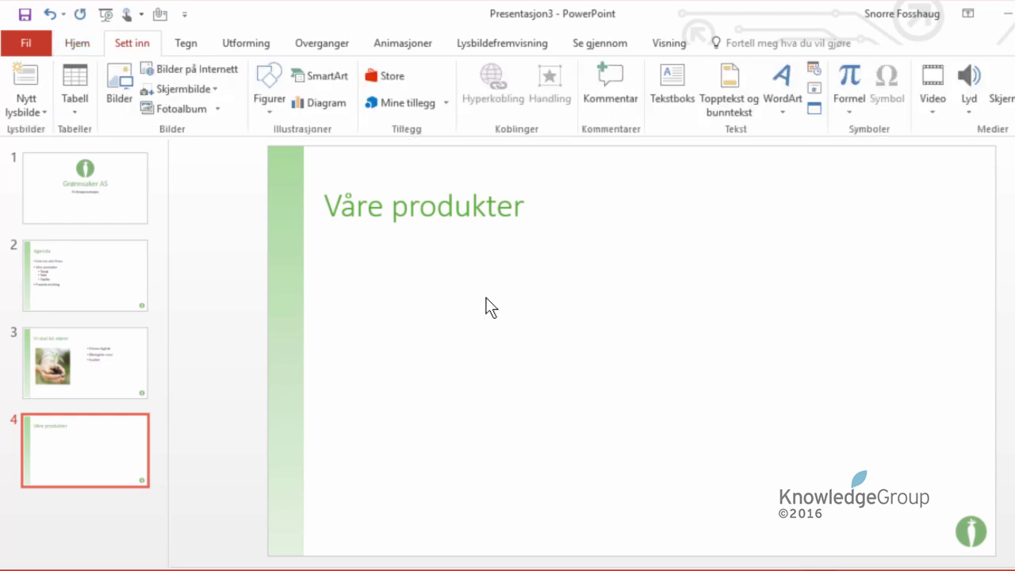
# Step: Insert ferdig tomat.jpg, ferdig salat.jpg and ferdig paprika.jpg together onto slide 4
pyautogui.click(122, 95)
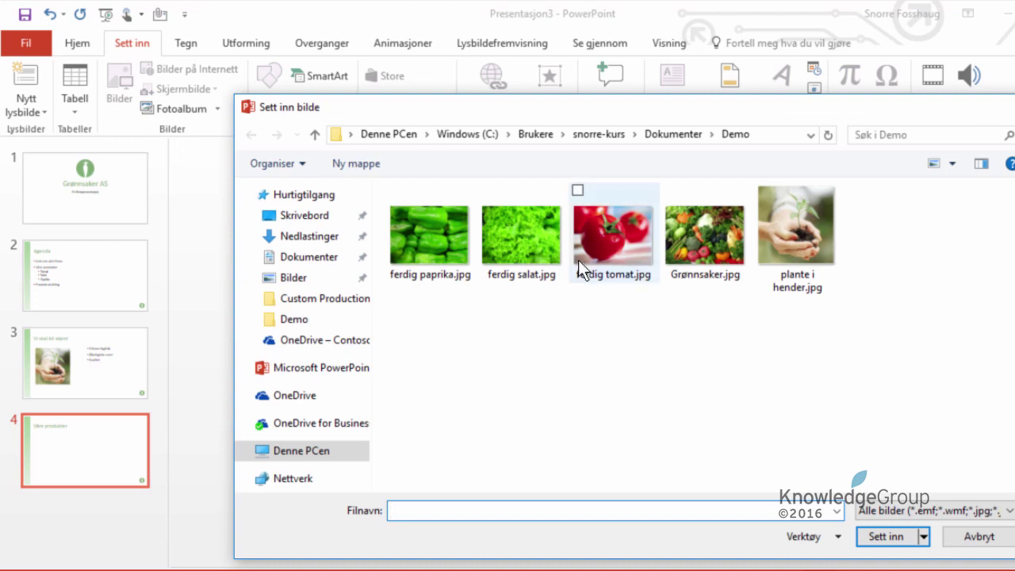
pyautogui.click(598, 245)
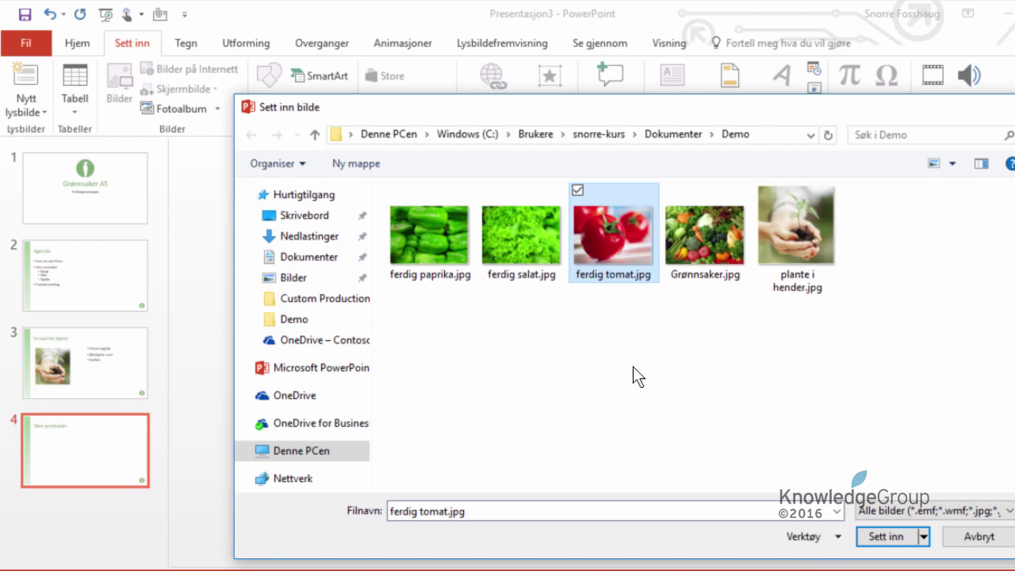
pyautogui.keyDown('ctrl'); pyautogui.click(523, 236); pyautogui.keyUp('ctrl')
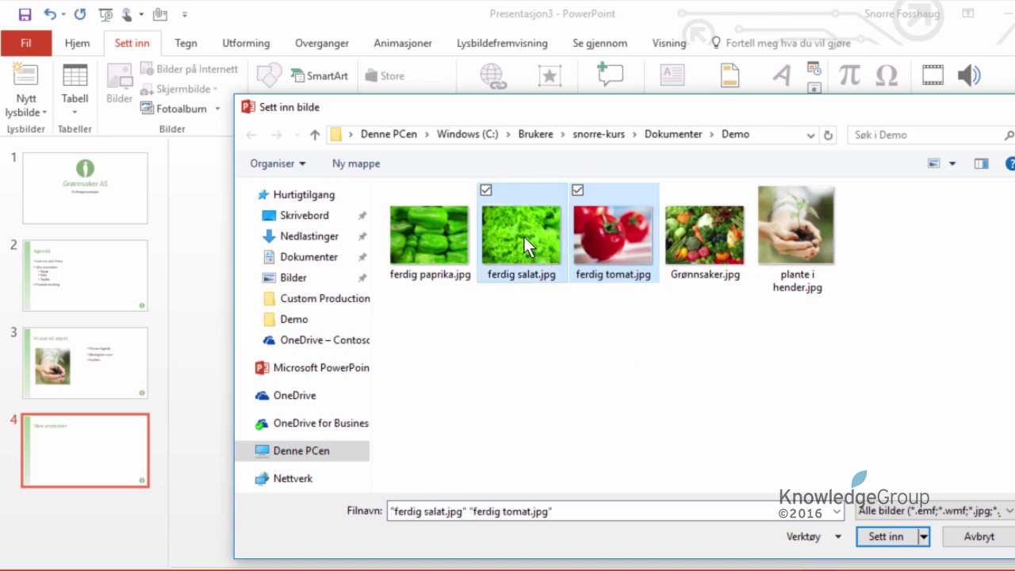
pyautogui.keyDown('ctrl'); pyautogui.click(437, 235); pyautogui.keyUp('ctrl')
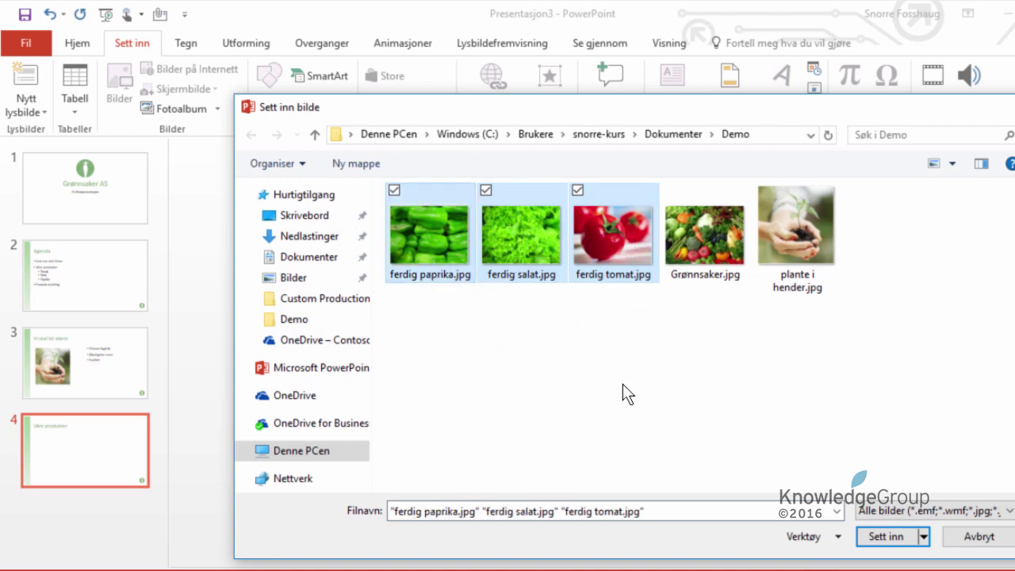
pyautogui.click(886, 537)
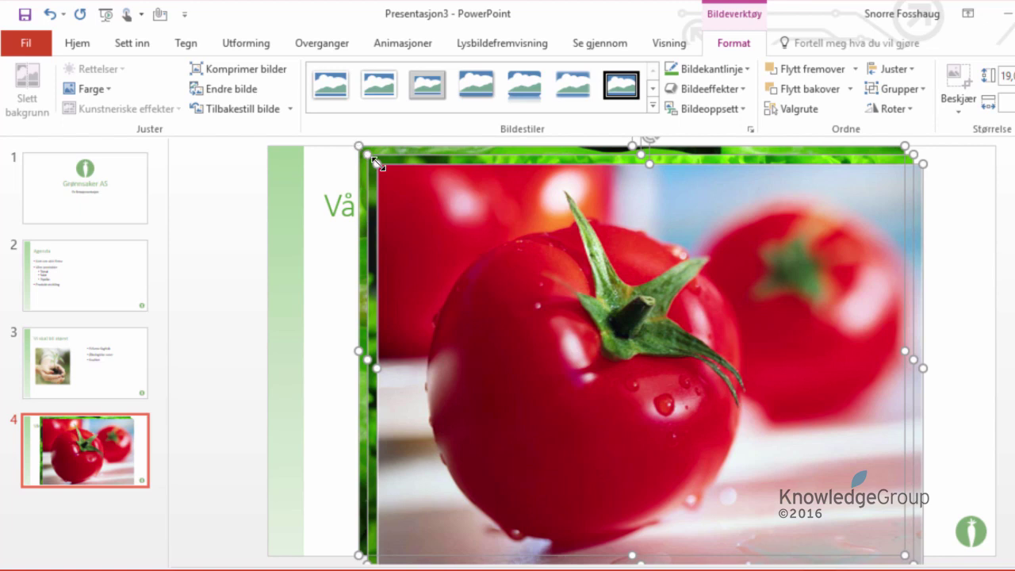
# Step: Shrink the three stacked product photos and move them toward the slide centre
pyautogui.moveTo(376, 164); pyautogui.dragTo(724, 407)
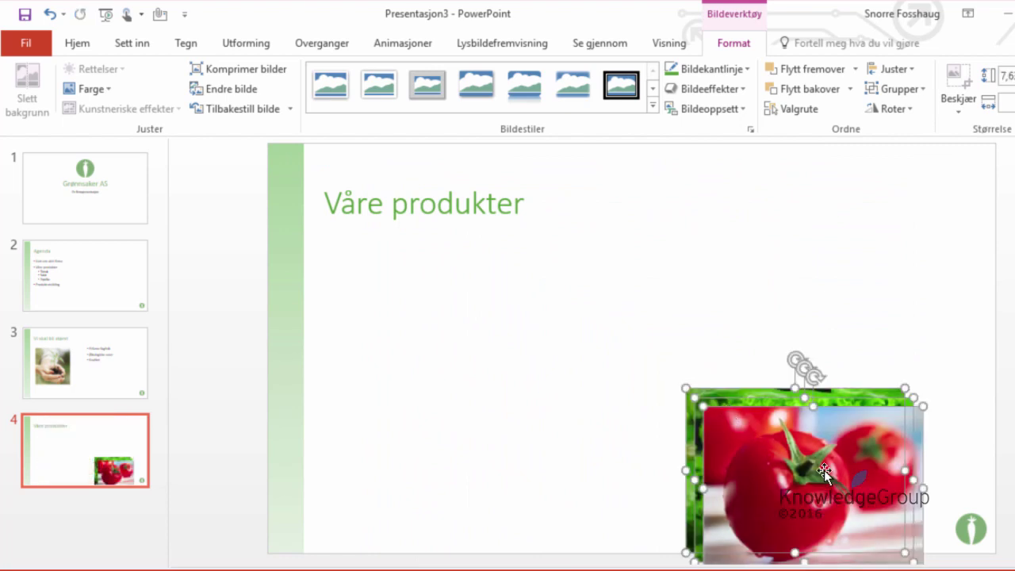
pyautogui.moveTo(817, 466); pyautogui.dragTo(661, 365)
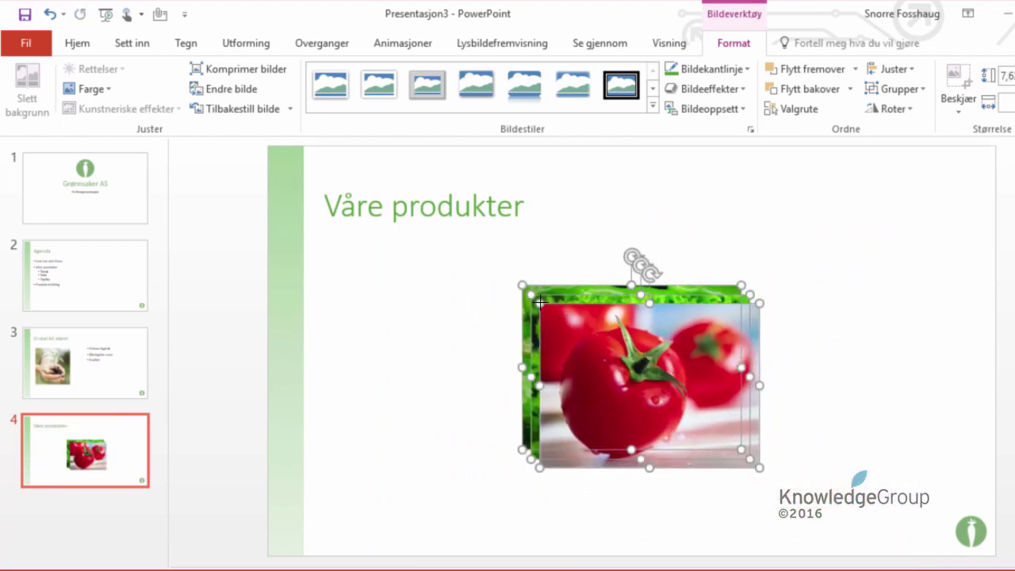
pyautogui.moveTo(540, 302); pyautogui.dragTo(559, 318)
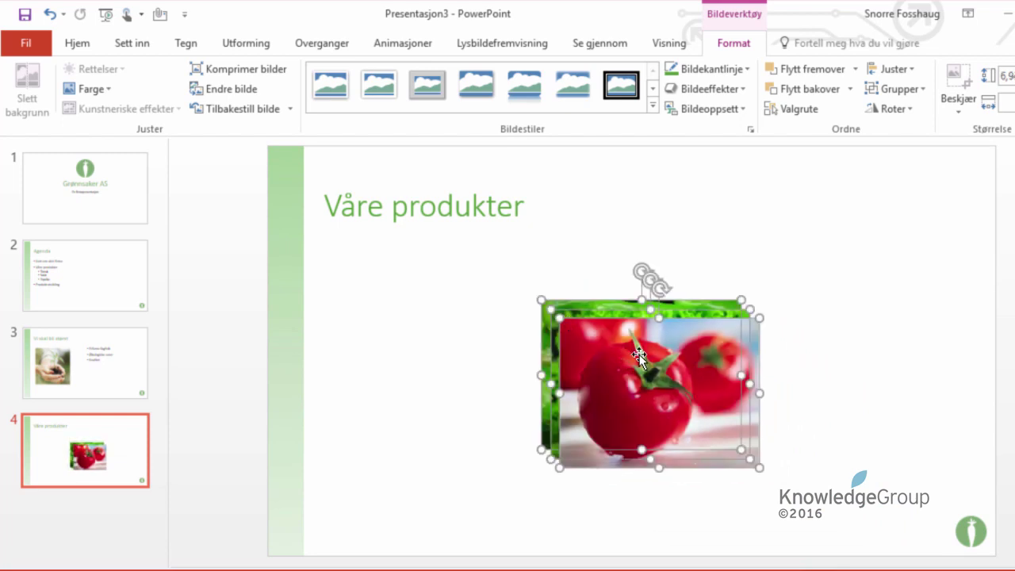
# Step: Arrange the tomato, lettuce and pepper photos in an evenly spaced row
pyautogui.moveTo(639, 354); pyautogui.dragTo(460, 325)
pyautogui.moveTo(689, 403); pyautogui.dragTo(670, 482)
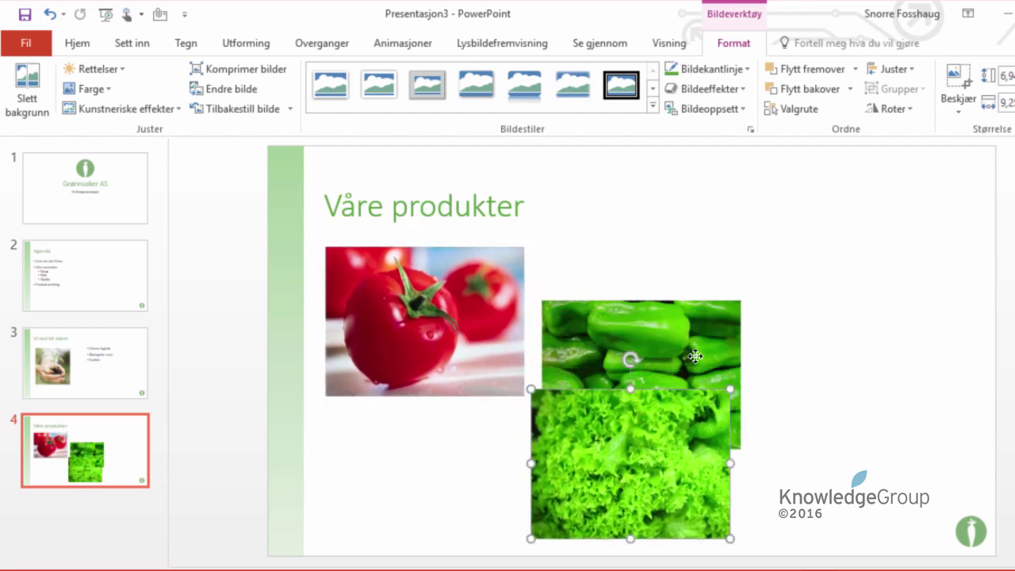
pyautogui.moveTo(695, 356); pyautogui.dragTo(957, 343)
pyautogui.moveTo(629, 501)
pyautogui.mouseDown()
pyautogui.moveTo(655, 435)
pyautogui.moveTo(653, 369)
pyautogui.mouseUp()
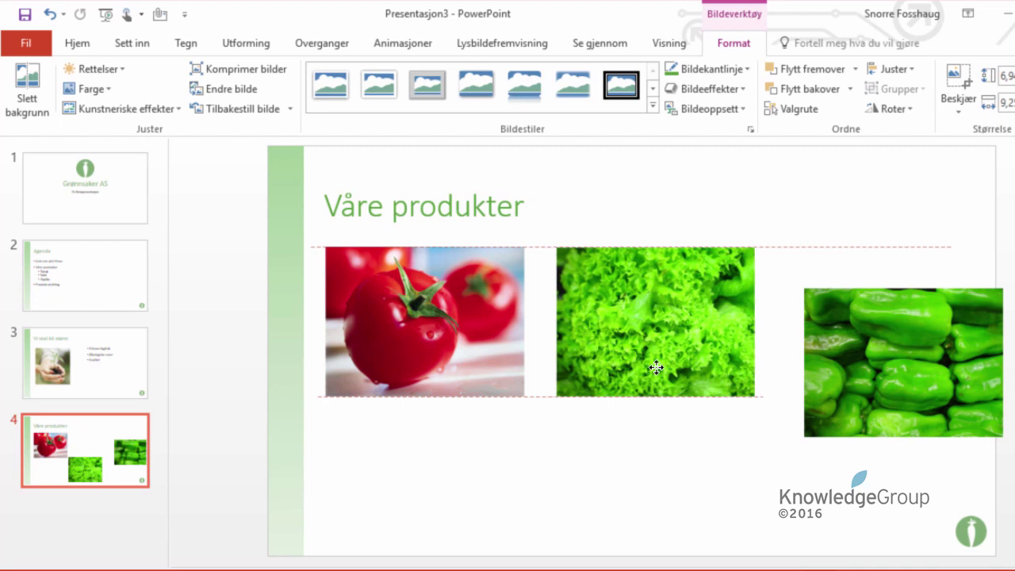
pyautogui.moveTo(653, 368); pyautogui.dragTo(656, 363)
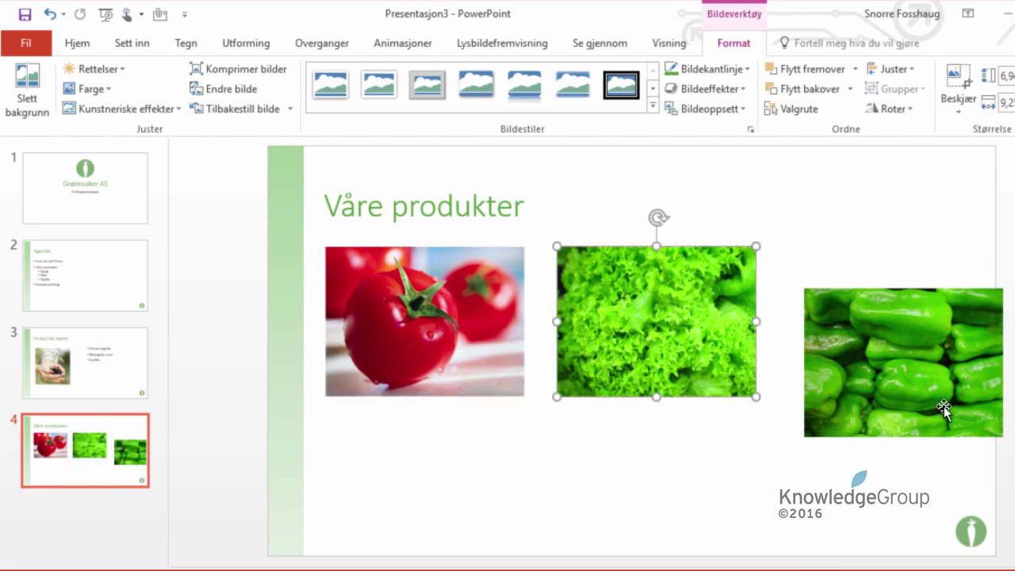
pyautogui.moveTo(931, 389); pyautogui.dragTo(915, 362)
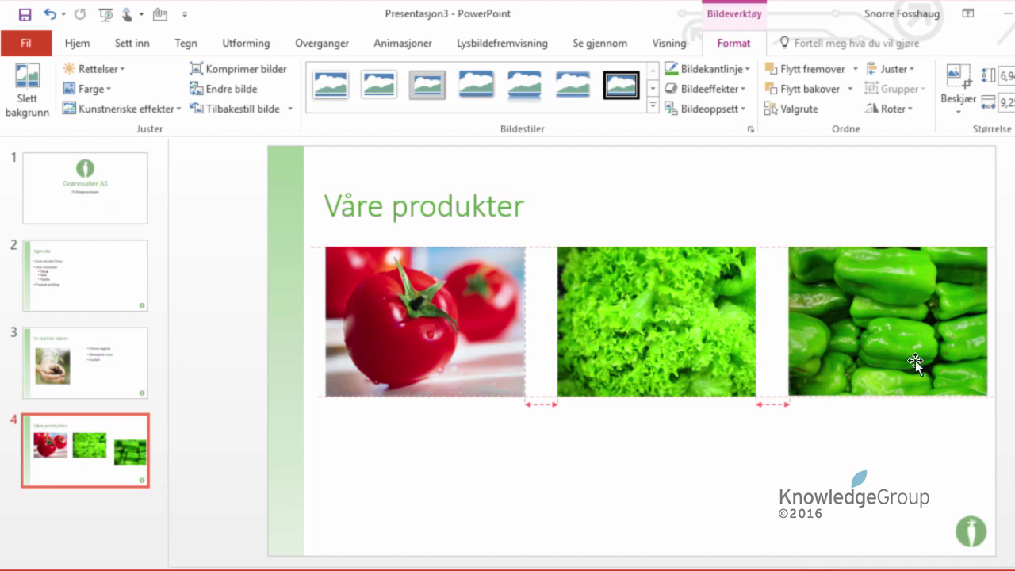
pyautogui.moveTo(724, 356); pyautogui.dragTo(719, 356)
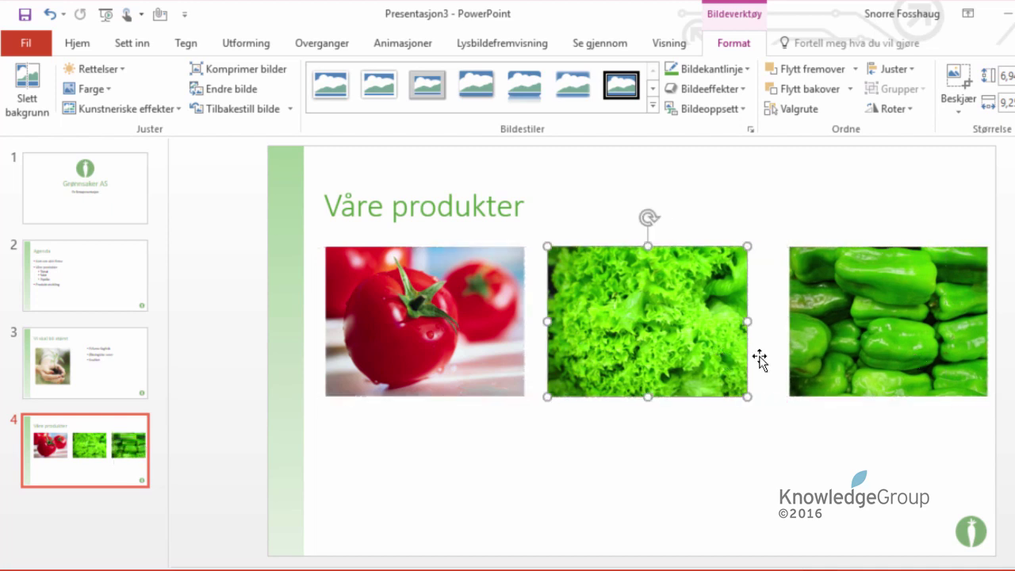
pyautogui.moveTo(856, 357); pyautogui.dragTo(845, 356)
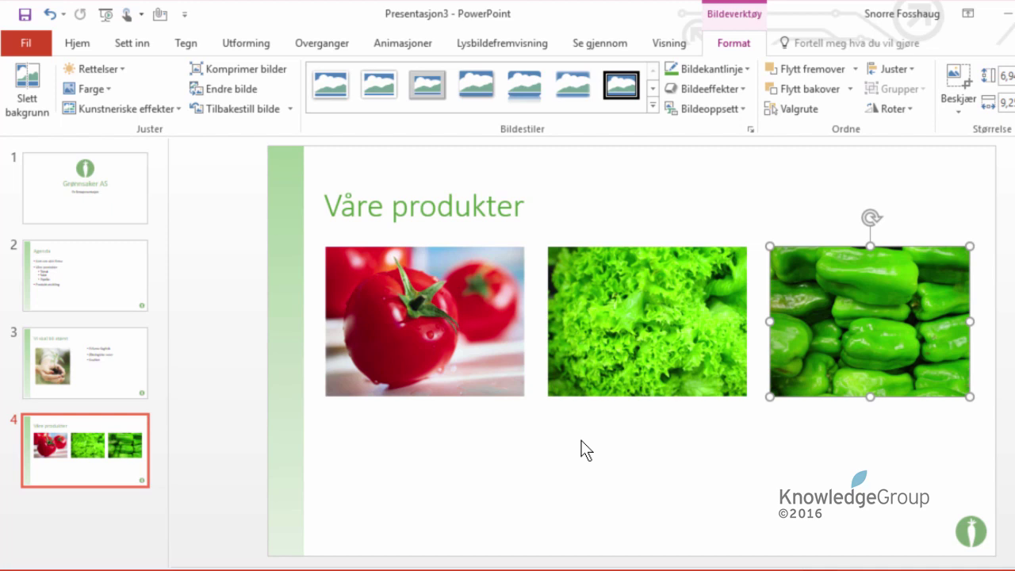
pyautogui.click(460, 319)
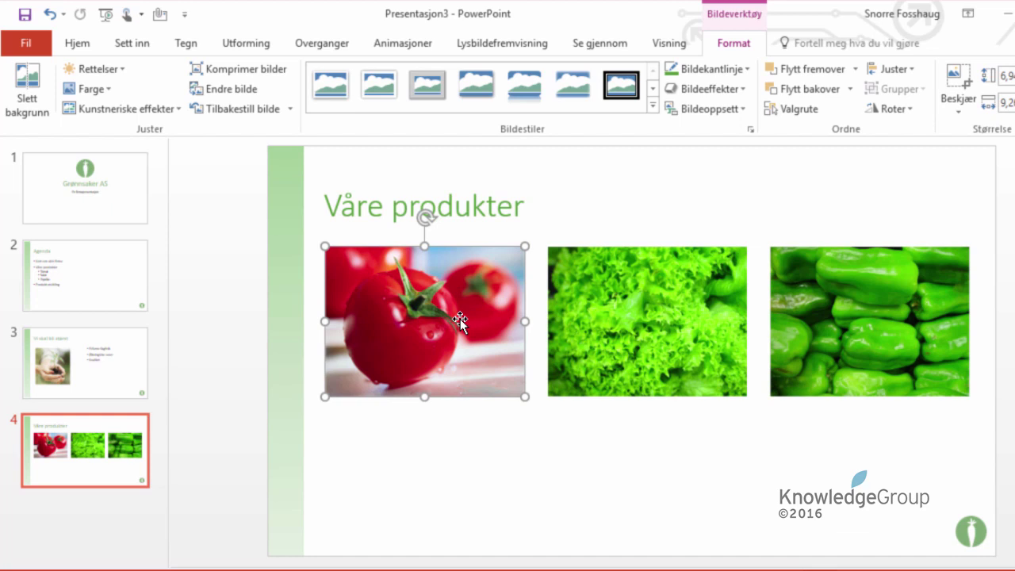
pyautogui.press('shift')
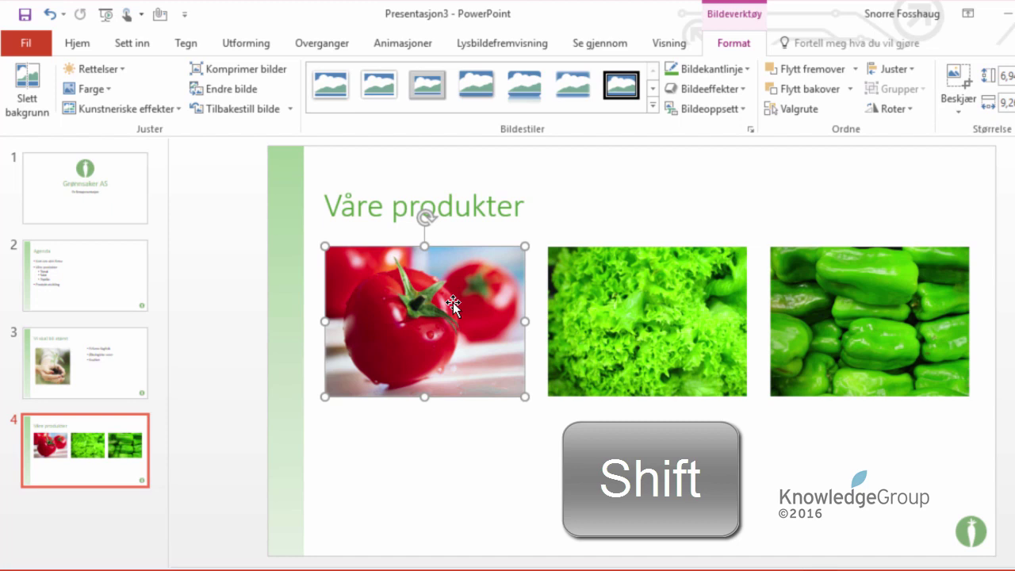
# Step: Apply the 'Enkel ramme, hvit' picture style to all three product photos at once
pyautogui.keyDown('shift'); pyautogui.click(666, 315); pyautogui.keyUp('shift')
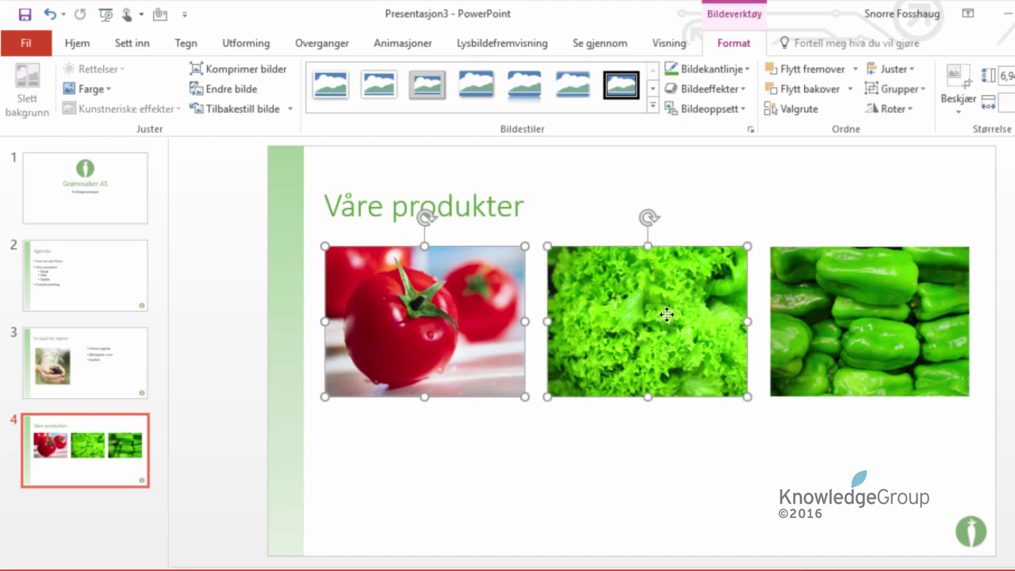
pyautogui.keyDown('shift'); pyautogui.click(846, 312); pyautogui.keyUp('shift')
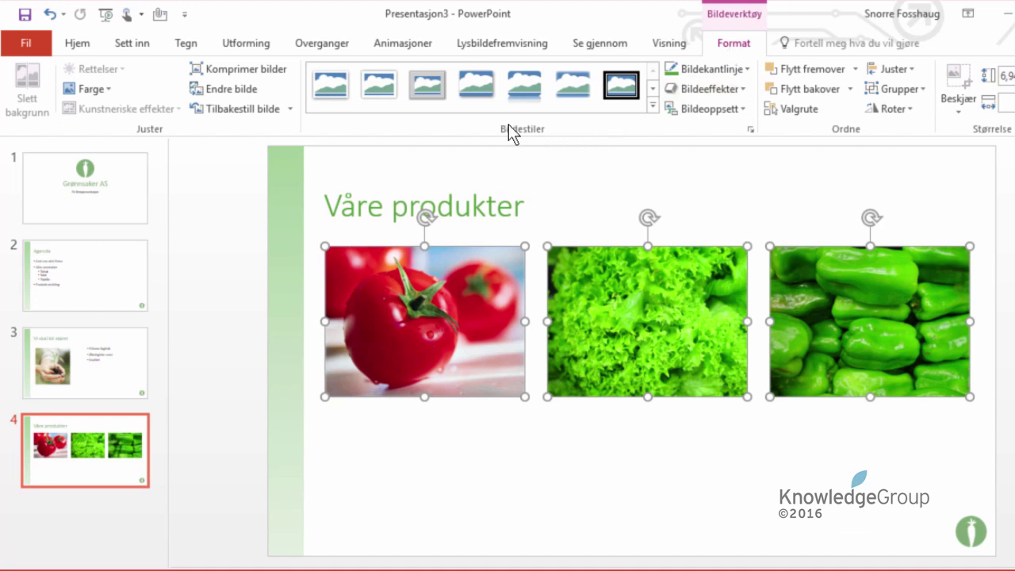
pyautogui.click(341, 88)
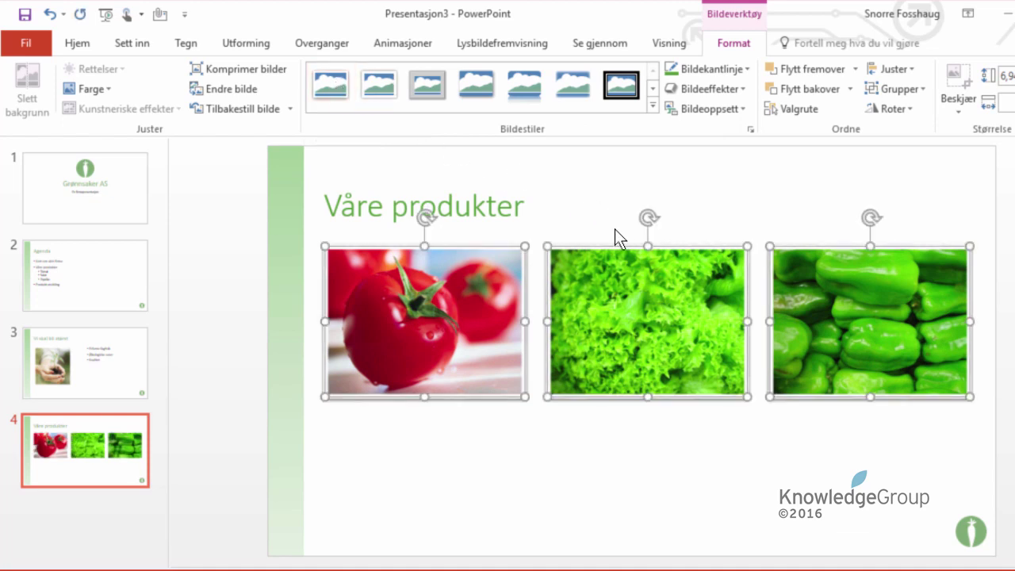
pyautogui.click(661, 438)
pyautogui.click(636, 349)
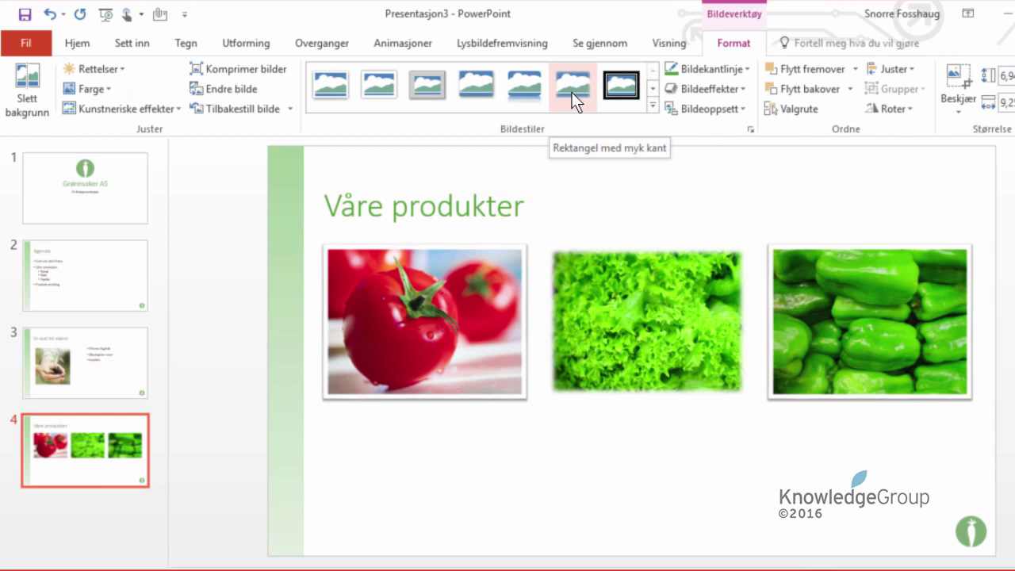
pyautogui.click(679, 441)
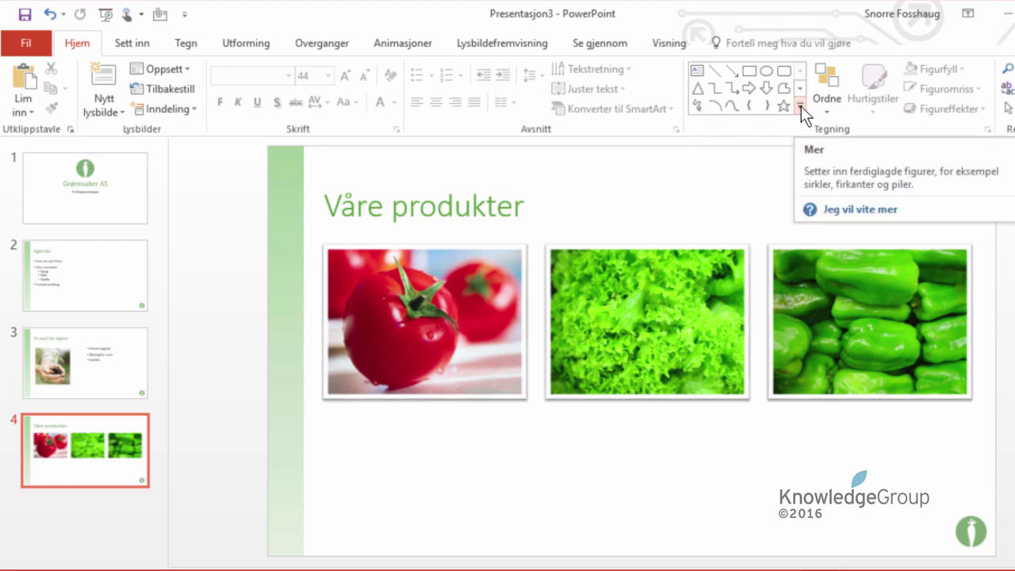
# Step: Draw a rectangle from the shapes gallery directly under the tomato photo
pyautogui.click(800, 107)
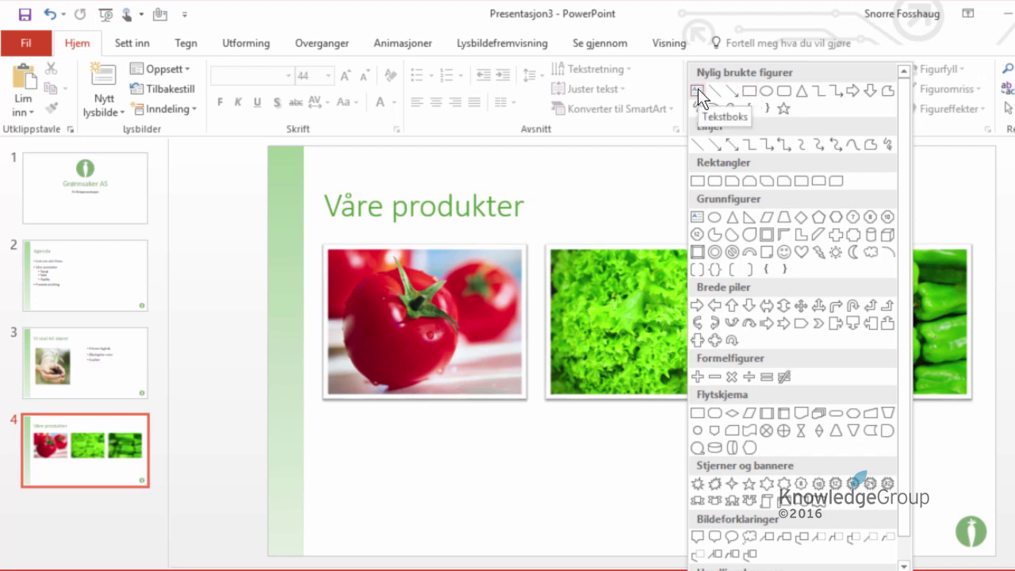
pyautogui.click(749, 91)
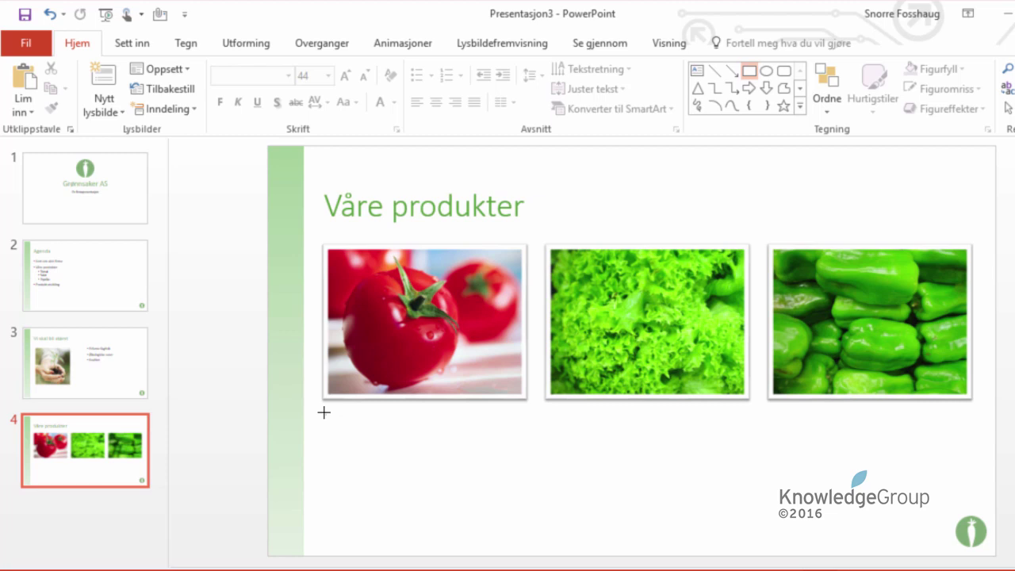
pyautogui.moveTo(324, 412); pyautogui.dragTo(524, 457)
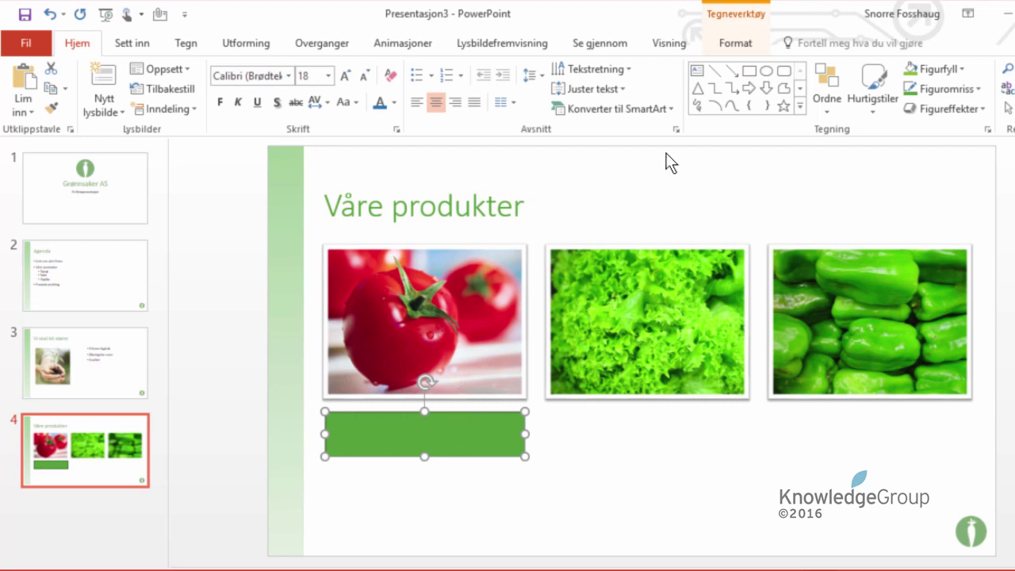
# Step: Look through the rectangle's fill, outline and effect options without changing anything
pyautogui.click(730, 41)
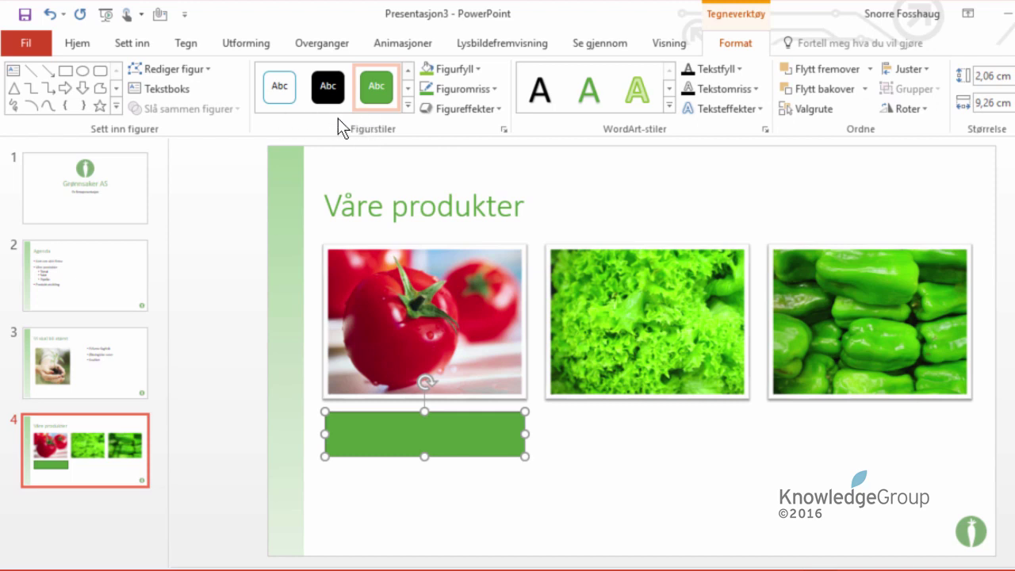
pyautogui.click(478, 67)
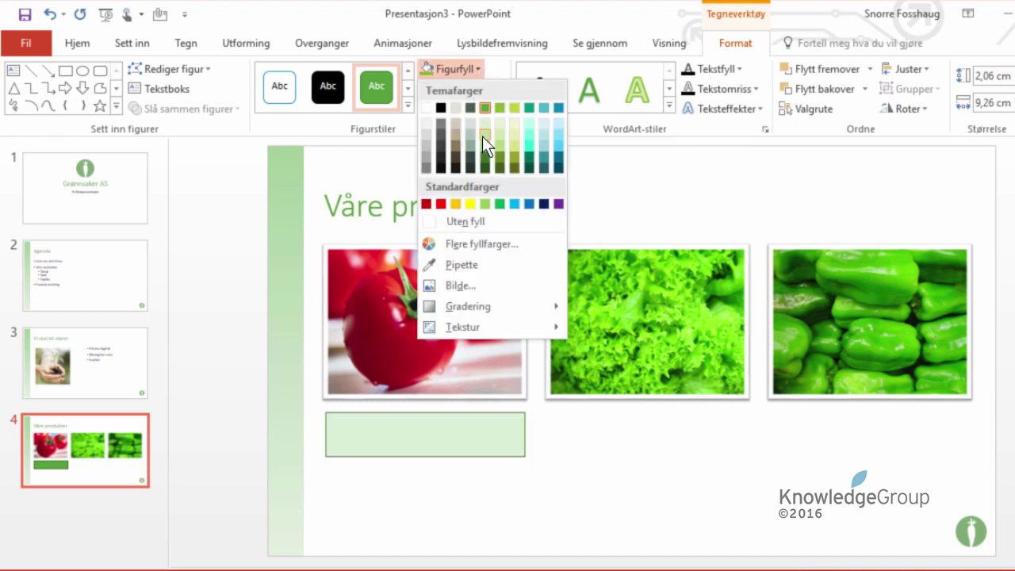
pyautogui.click(493, 64)
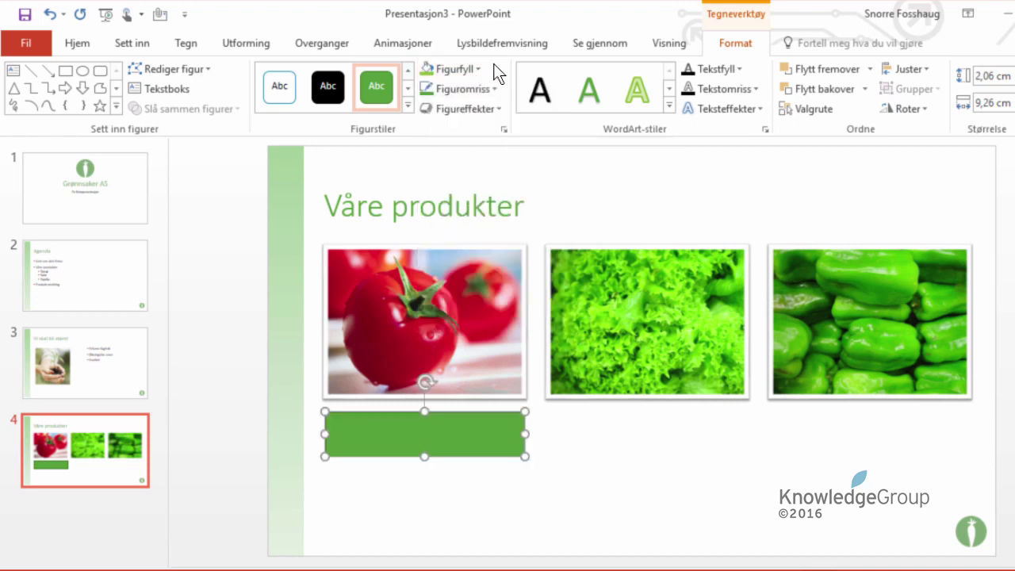
pyautogui.click(492, 88)
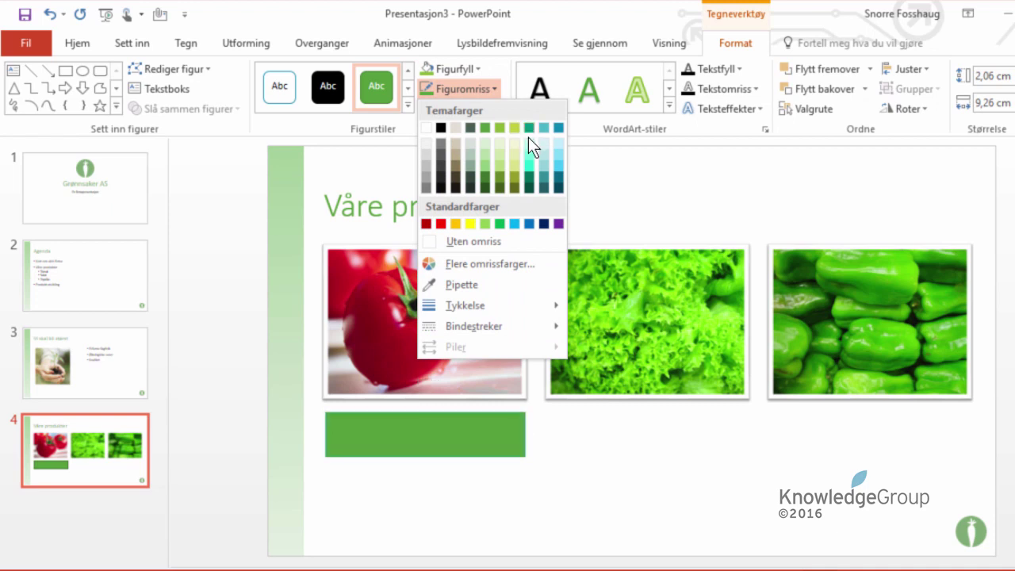
pyautogui.click(500, 70)
pyautogui.click(495, 108)
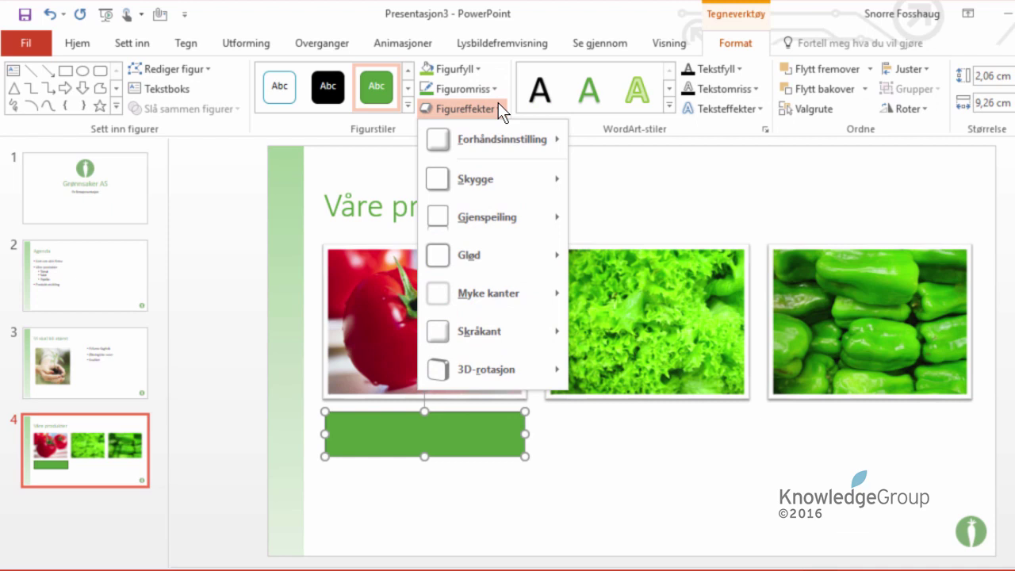
pyautogui.click(386, 122)
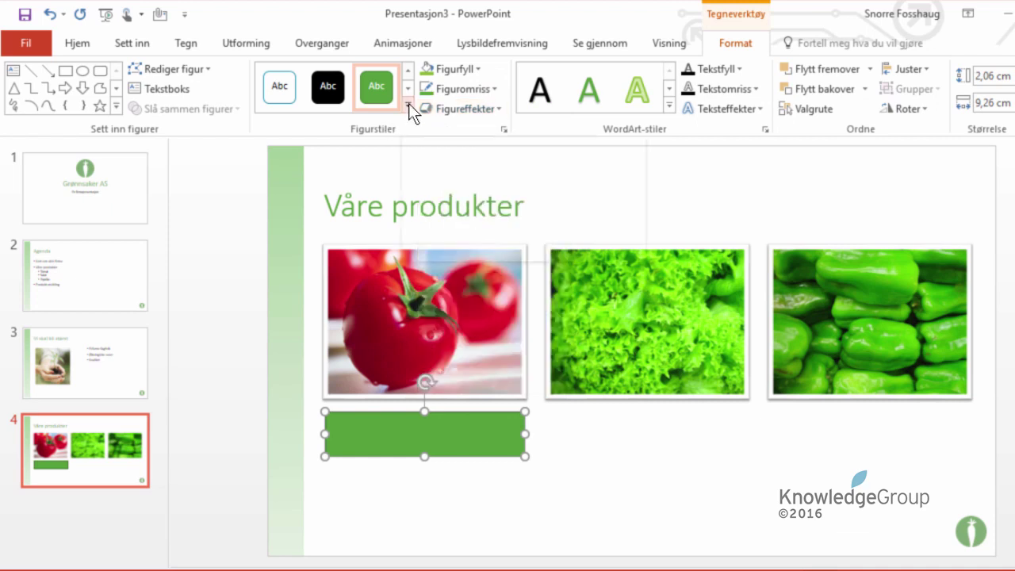
# Step: Apply a shaded green theme style from the Figurstiler gallery to the rectangle
pyautogui.click(409, 103)
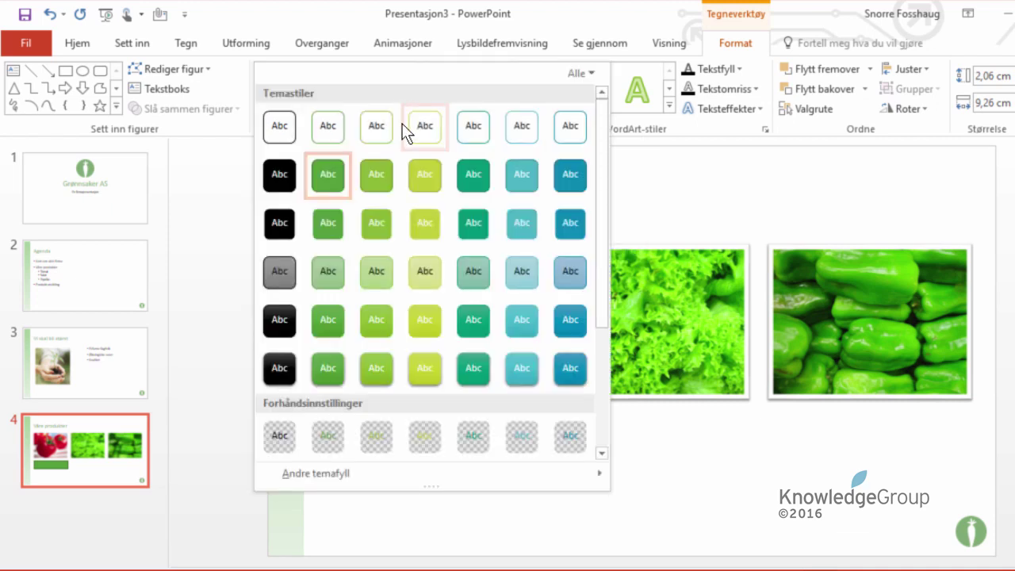
pyautogui.click(330, 367)
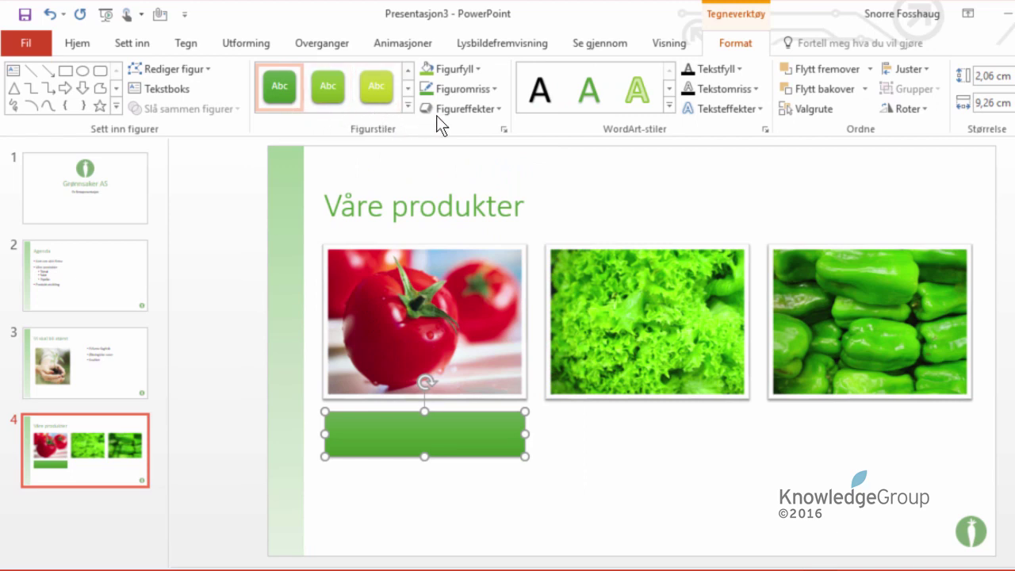
pyautogui.click(480, 69)
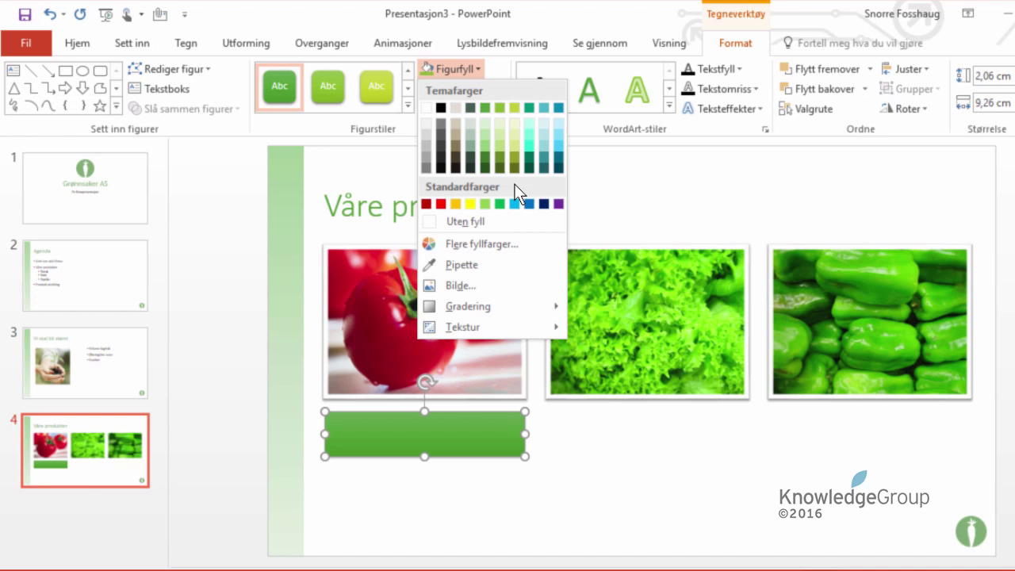
pyautogui.click(471, 432)
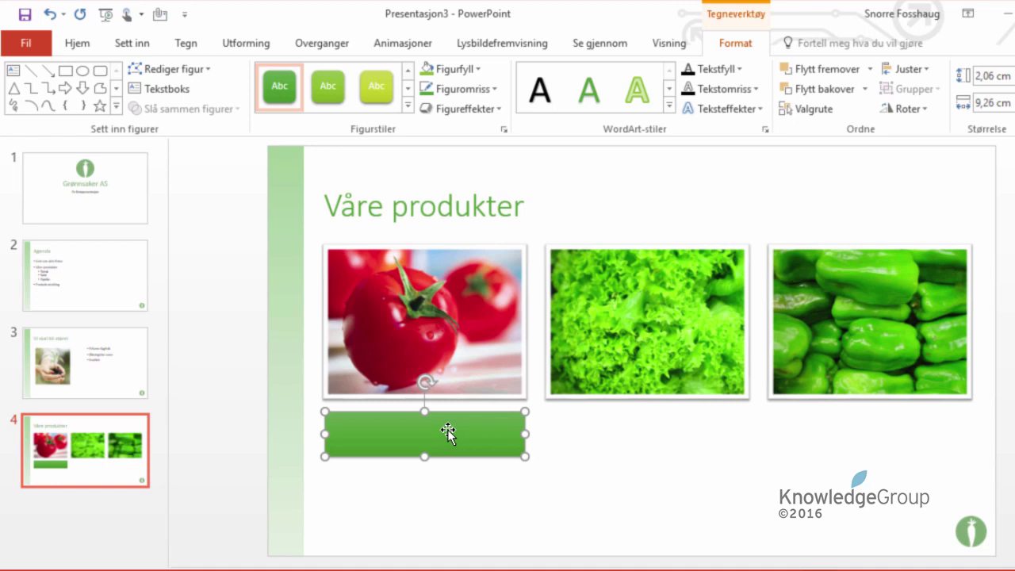
pyautogui.click(81, 43)
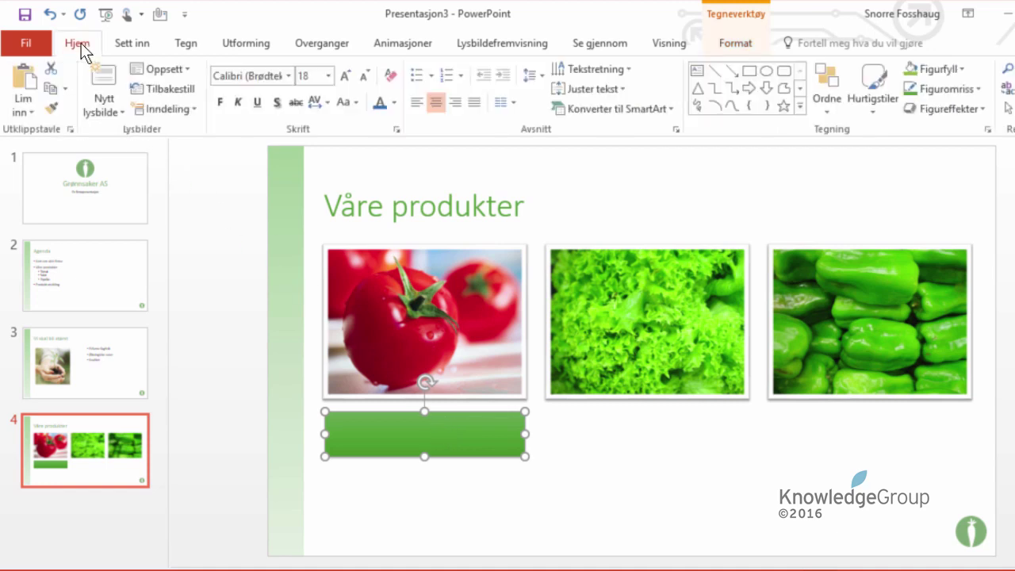
# Step: Paste two copies of the green rectangle and align them beneath the lettuce and pepper photos
pyautogui.click(50, 85)
pyautogui.click(26, 71)
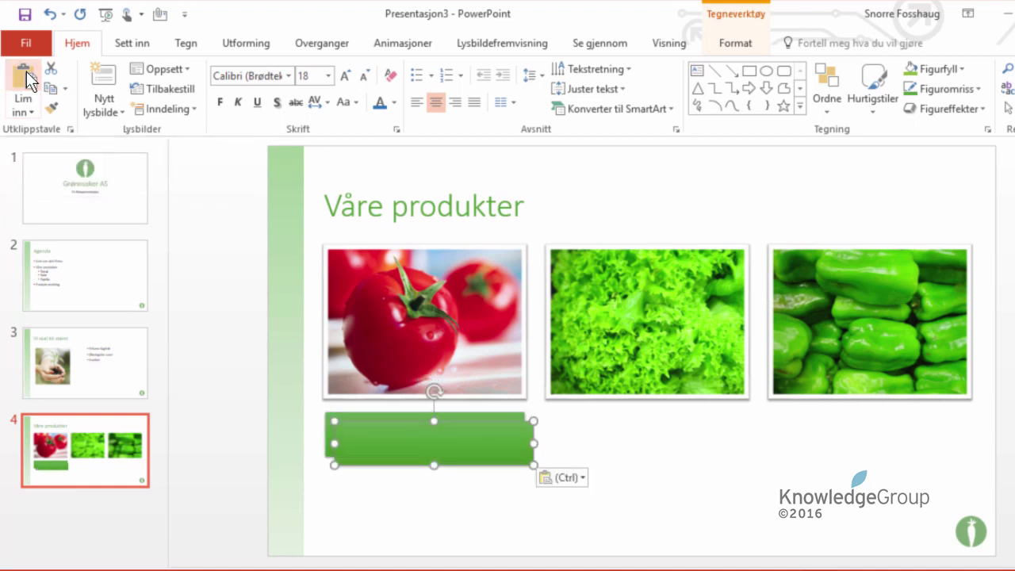
pyautogui.click(26, 71)
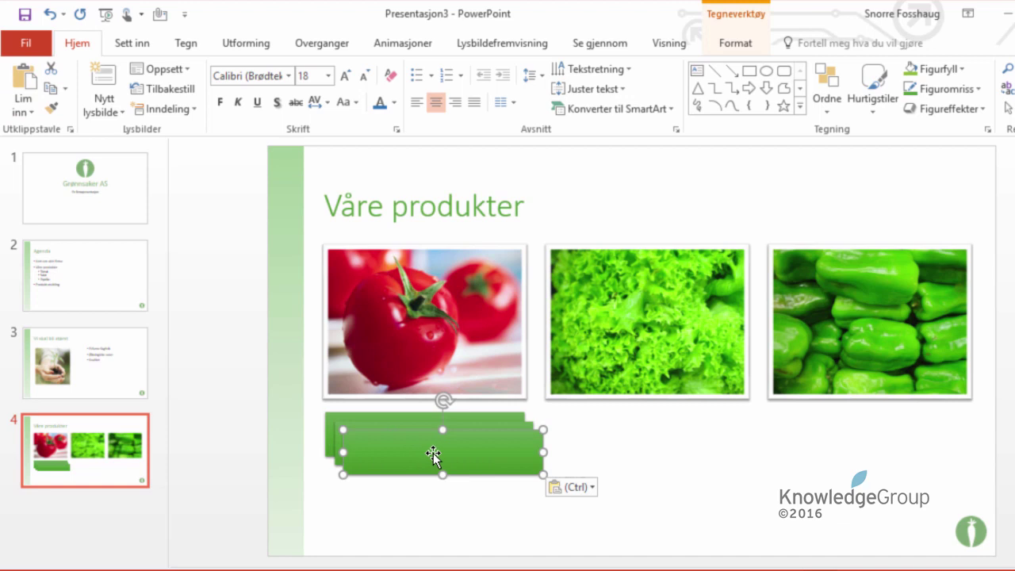
pyautogui.moveTo(440, 452); pyautogui.dragTo(516, 442)
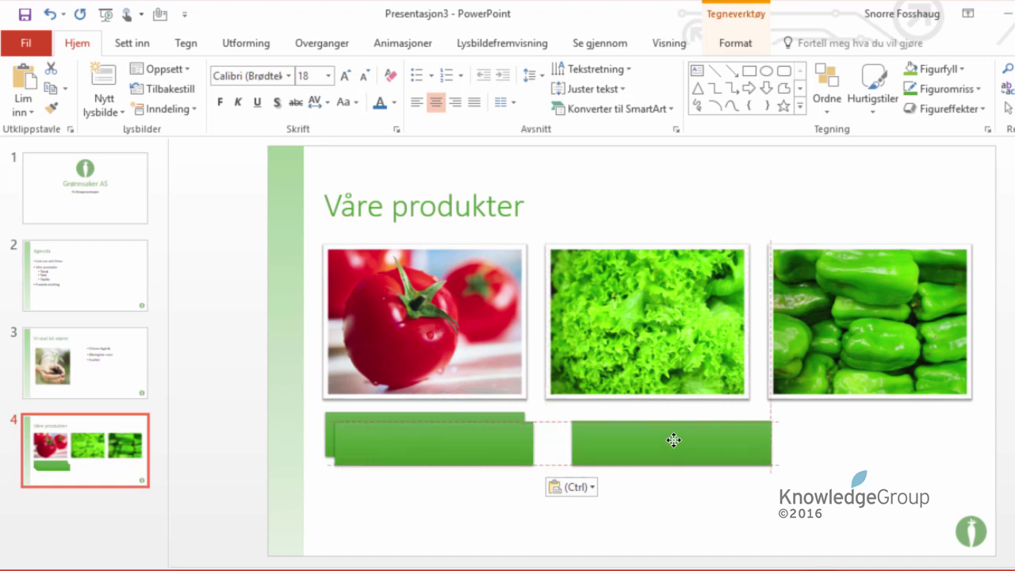
pyautogui.moveTo(516, 442)
pyautogui.mouseDown()
pyautogui.moveTo(672, 432)
pyautogui.moveTo(650, 431)
pyautogui.mouseUp()
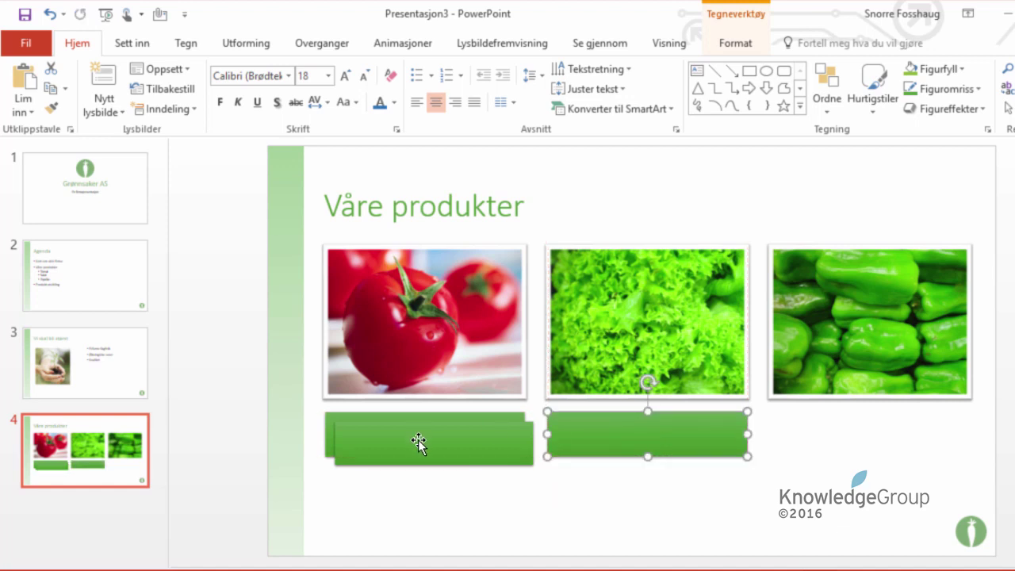
pyautogui.moveTo(419, 441); pyautogui.dragTo(853, 428)
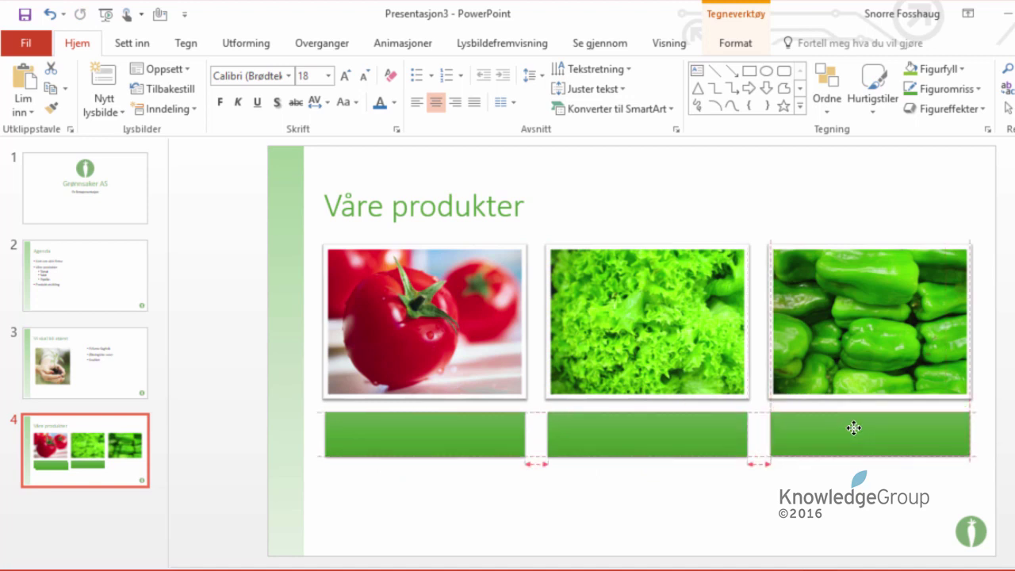
pyautogui.click(465, 480)
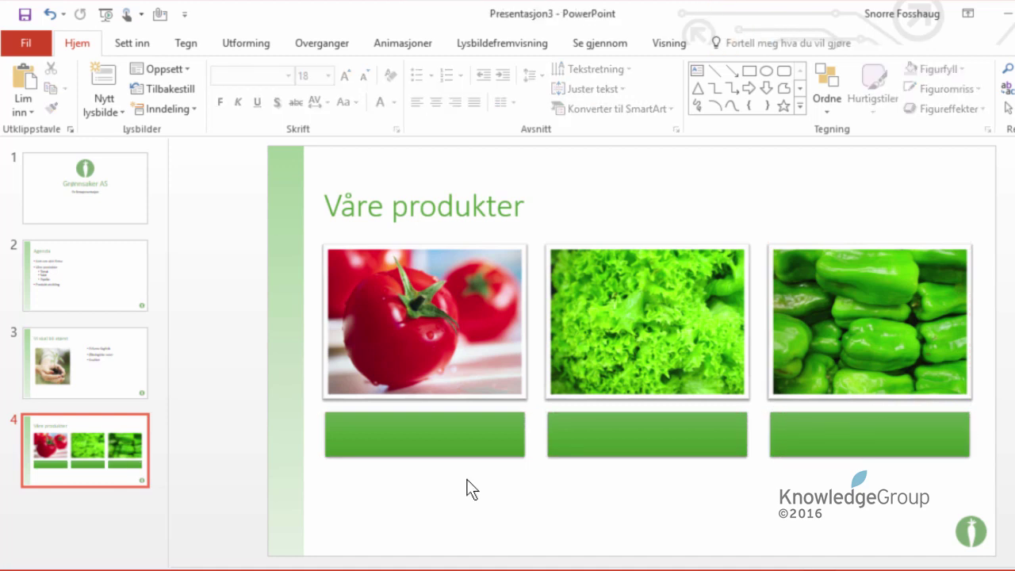
# Step: Type Tomat, Salat and Paprika into the three green boxes, then select all three
pyautogui.click(458, 438)
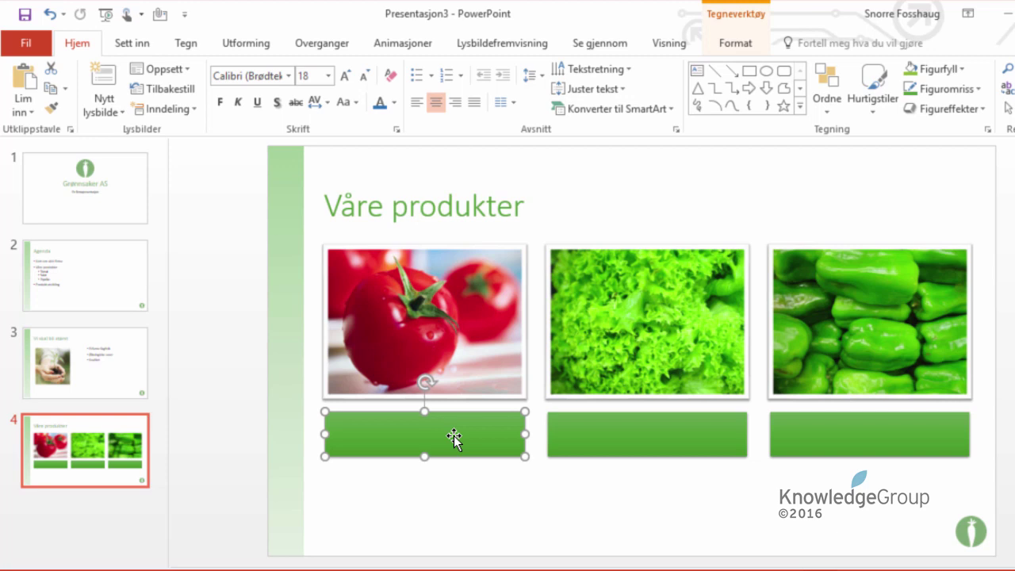
pyautogui.write('Tomat')
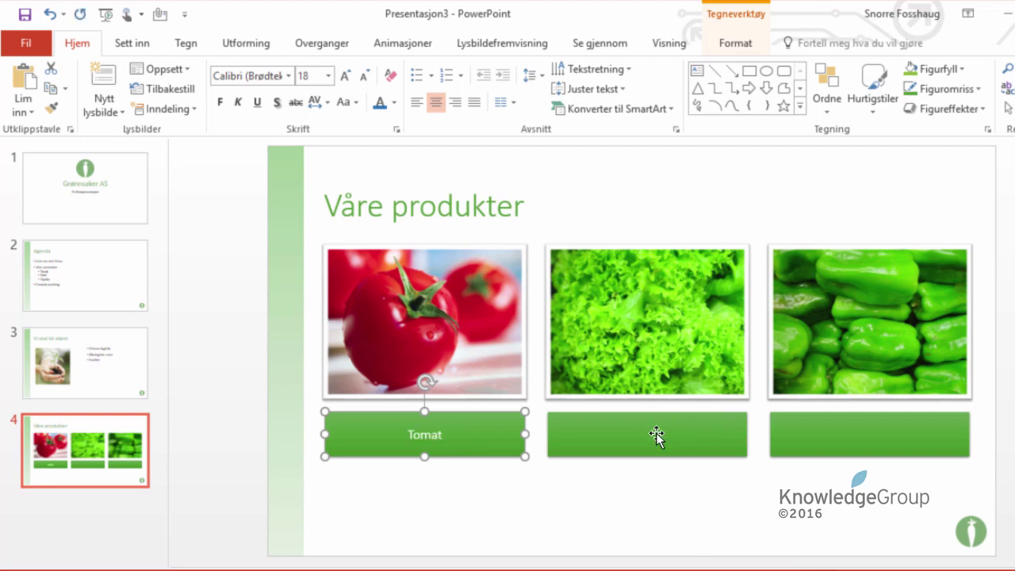
pyautogui.click(656, 435)
pyautogui.write('Salat')
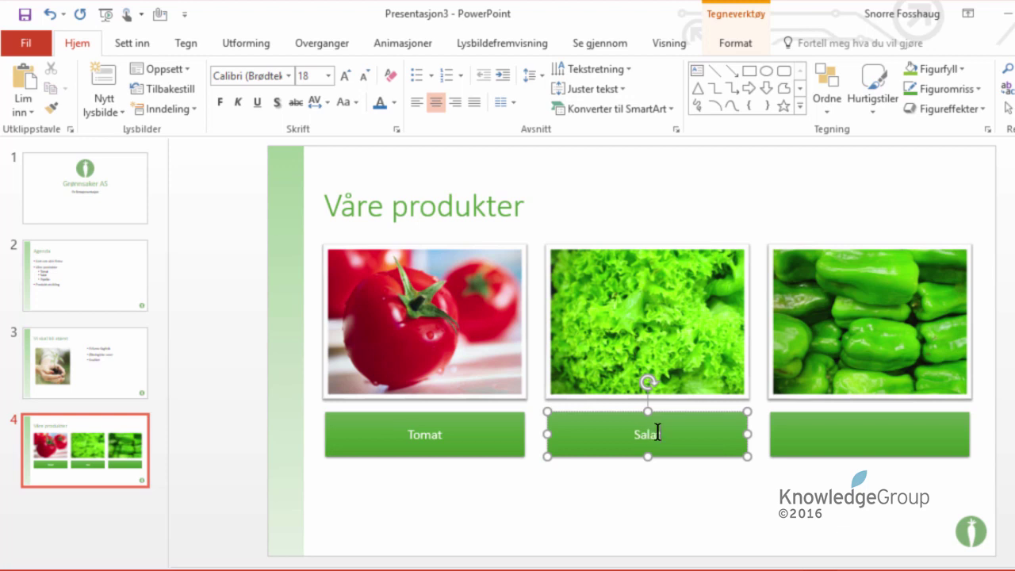
pyautogui.click(880, 442)
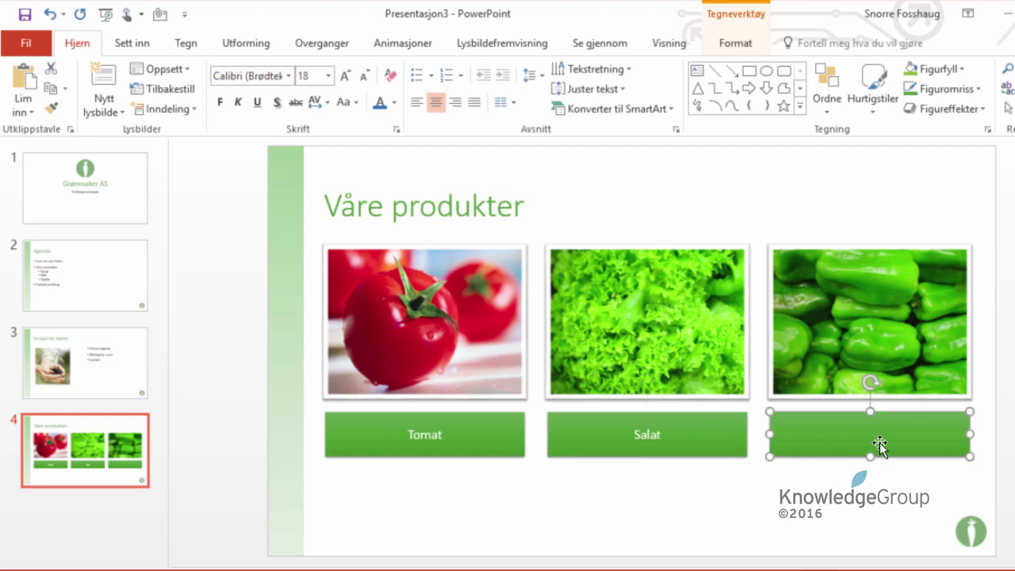
pyautogui.write('Pi')
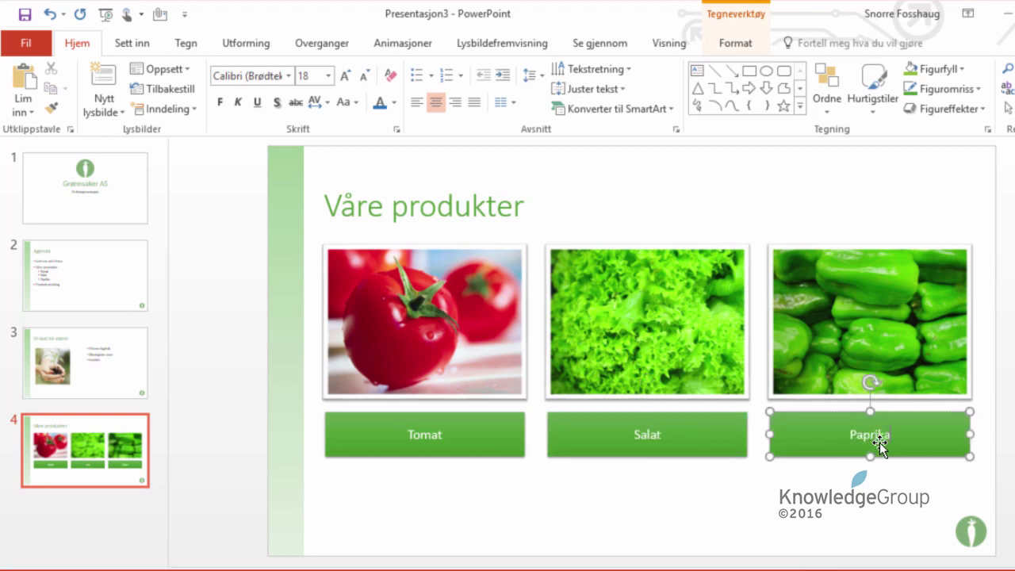
pyautogui.press('Escape')
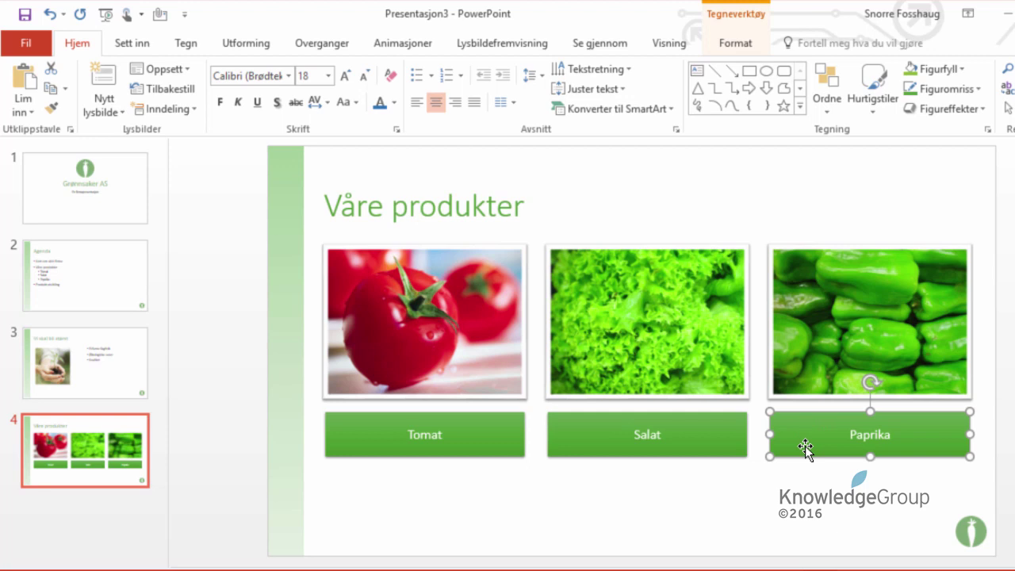
pyautogui.keyDown('shift'); pyautogui.click(682, 439); pyautogui.keyUp('shift')
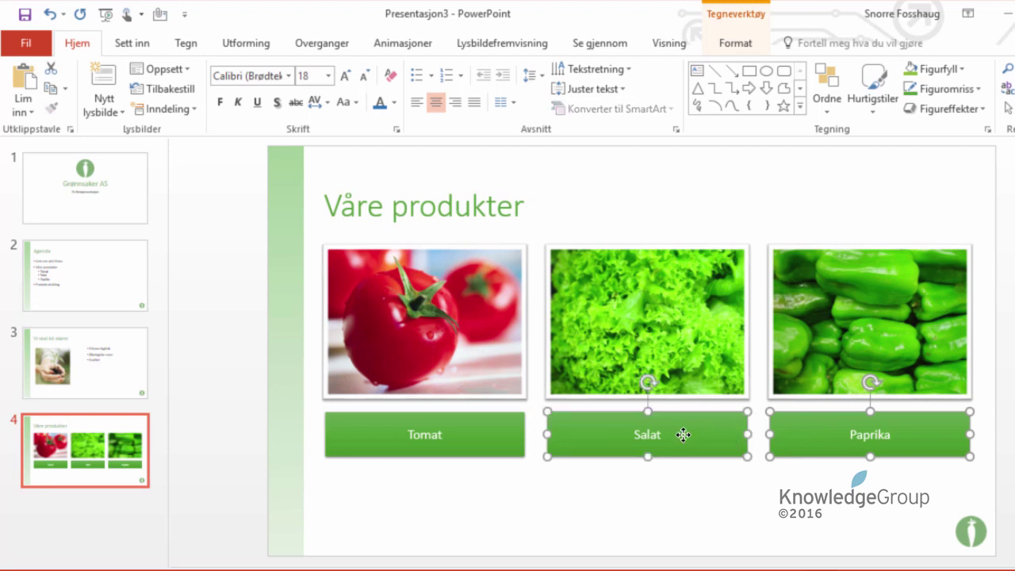
pyautogui.keyDown('shift'); pyautogui.click(475, 440); pyautogui.keyUp('shift')
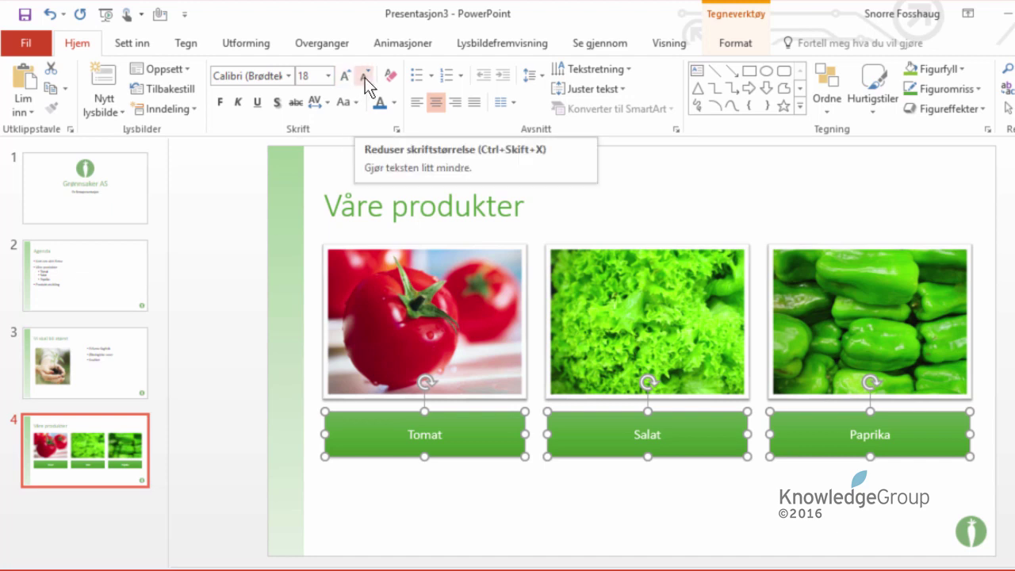
# Step: Step the three labels' font size up to 72 pt, then back down to 44 pt
pyautogui.click(343, 77)
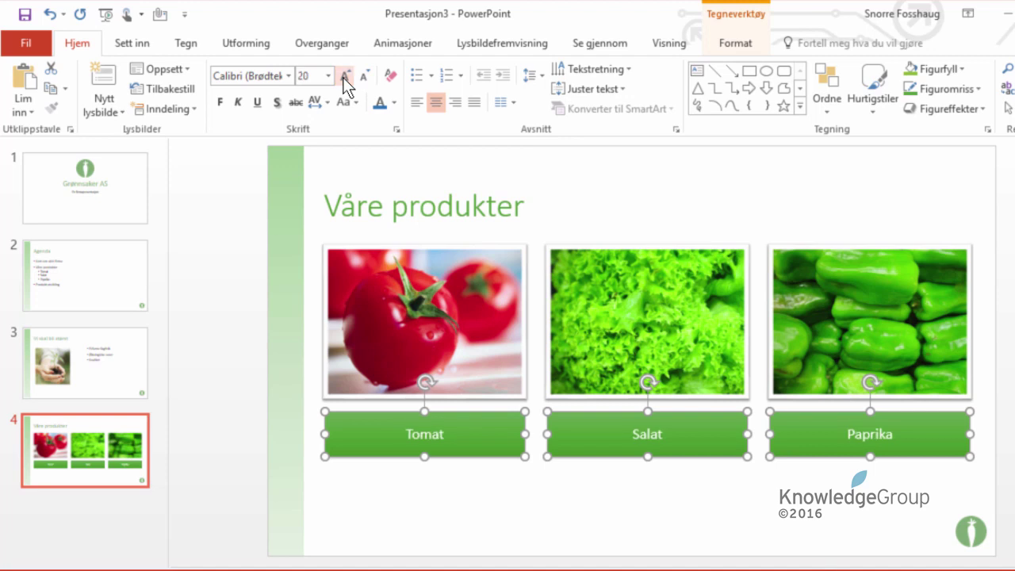
pyautogui.click(343, 77)
pyautogui.click(343, 77)
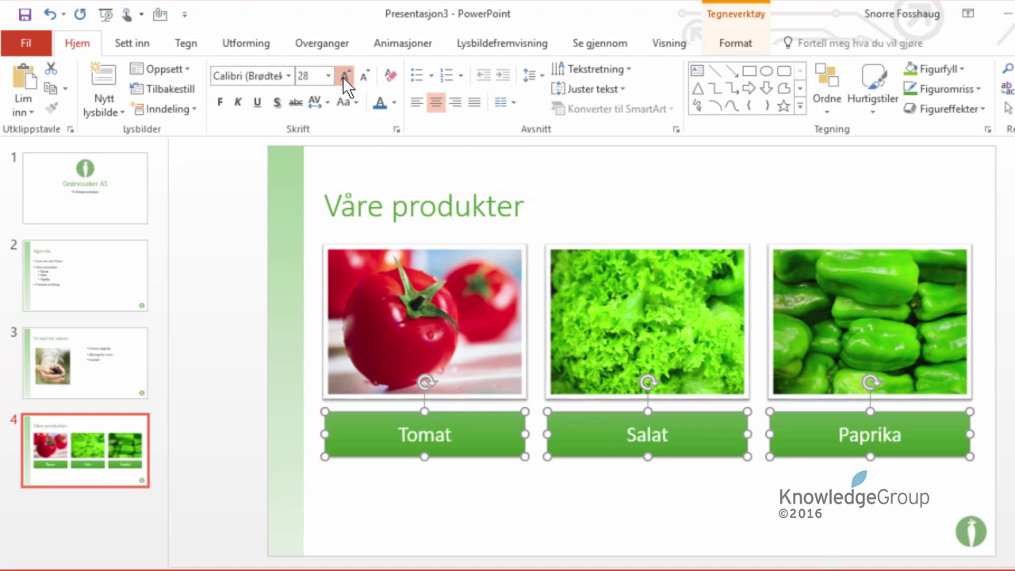
pyautogui.click(343, 77)
pyautogui.click(343, 76)
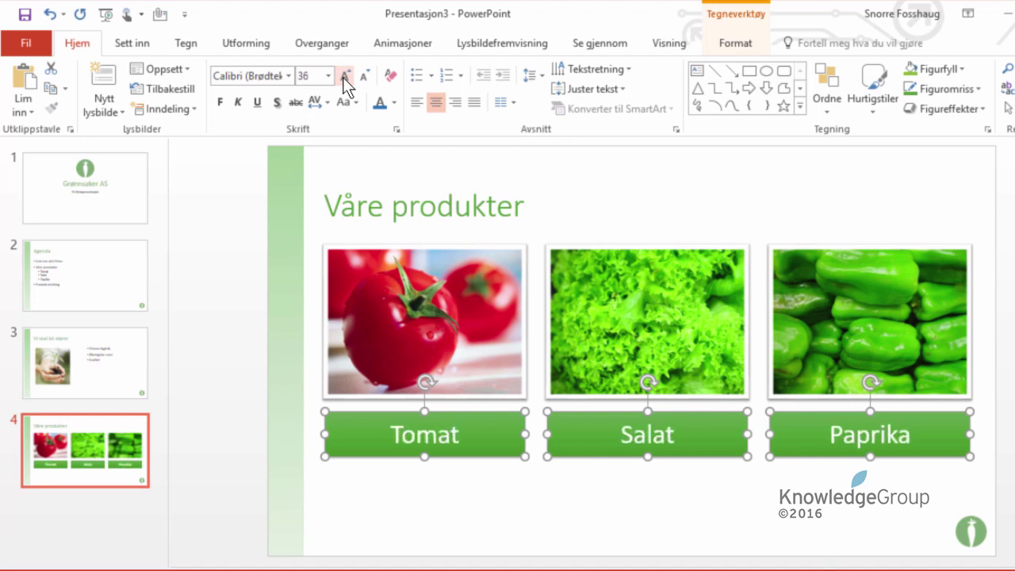
pyautogui.click(343, 77)
pyautogui.click(343, 77)
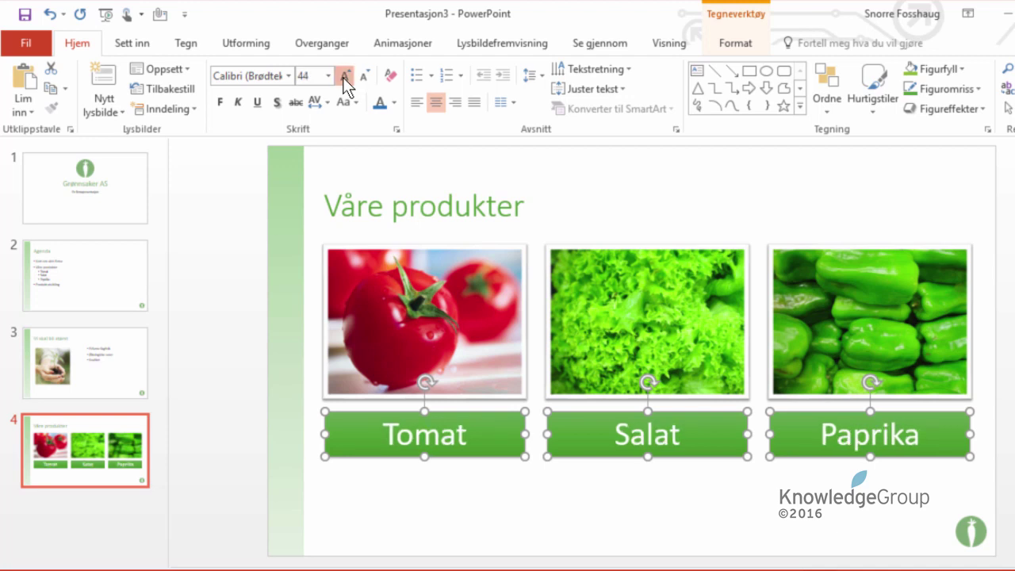
pyautogui.click(342, 77)
pyautogui.click(343, 77)
pyautogui.click(343, 76)
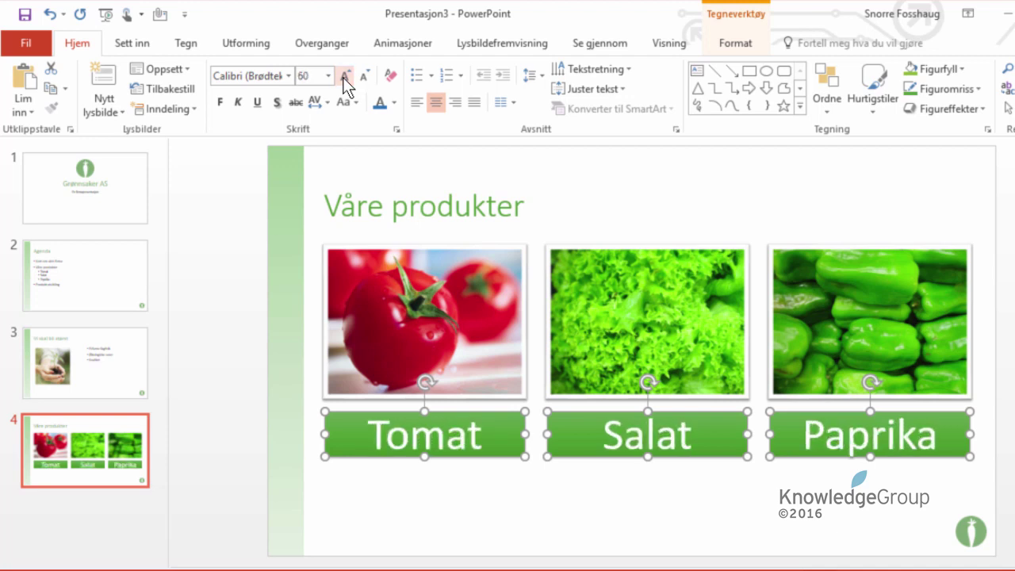
pyautogui.click(342, 77)
pyautogui.click(342, 77)
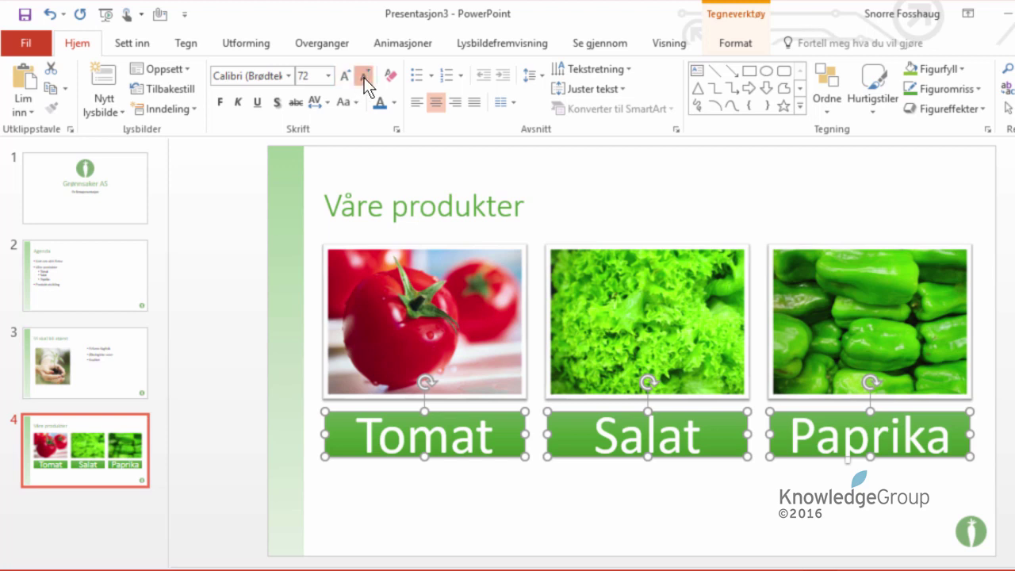
pyautogui.click(363, 77)
pyautogui.click(363, 77)
pyautogui.click(363, 77)
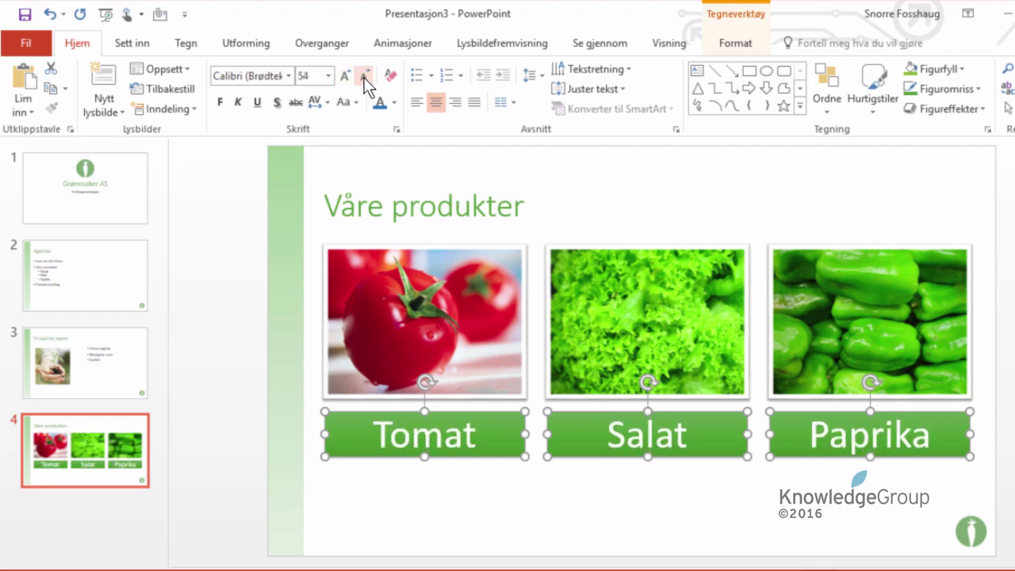
pyautogui.click(363, 77)
pyautogui.click(363, 77)
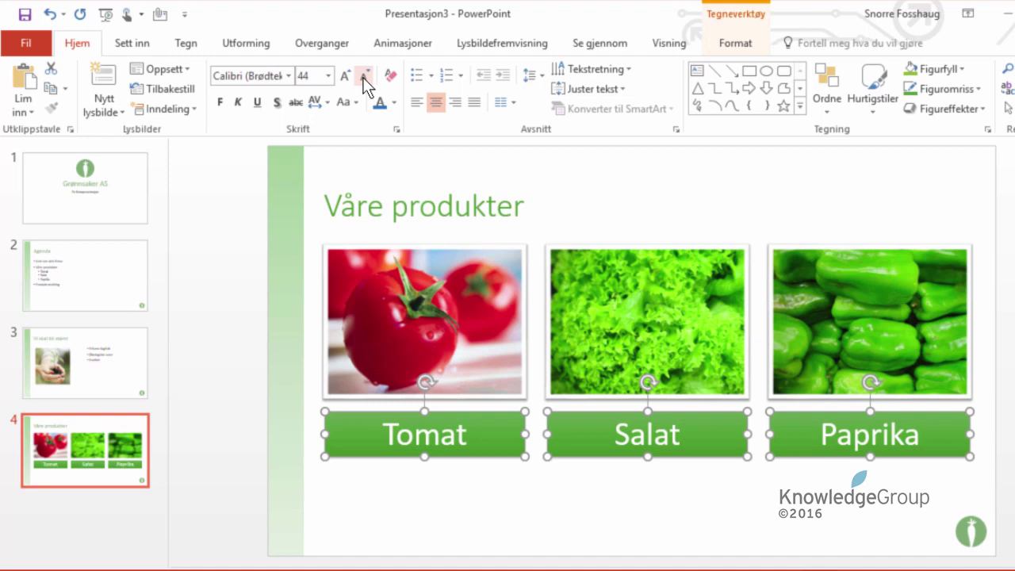
pyautogui.click(611, 498)
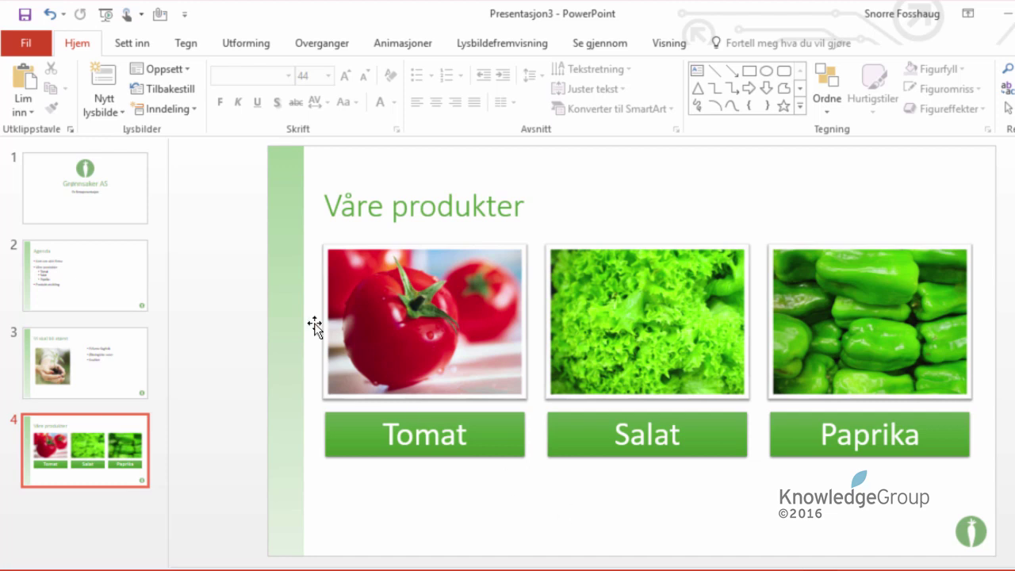
# Step: Add a new Title and Content slide titled 'Produktutvikling'
pyautogui.click(106, 103)
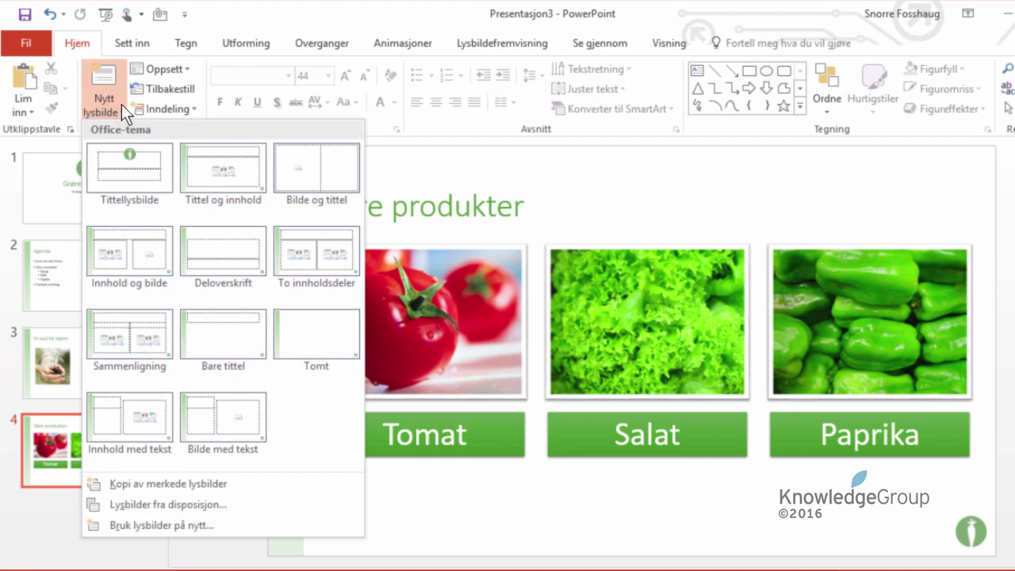
pyautogui.click(226, 171)
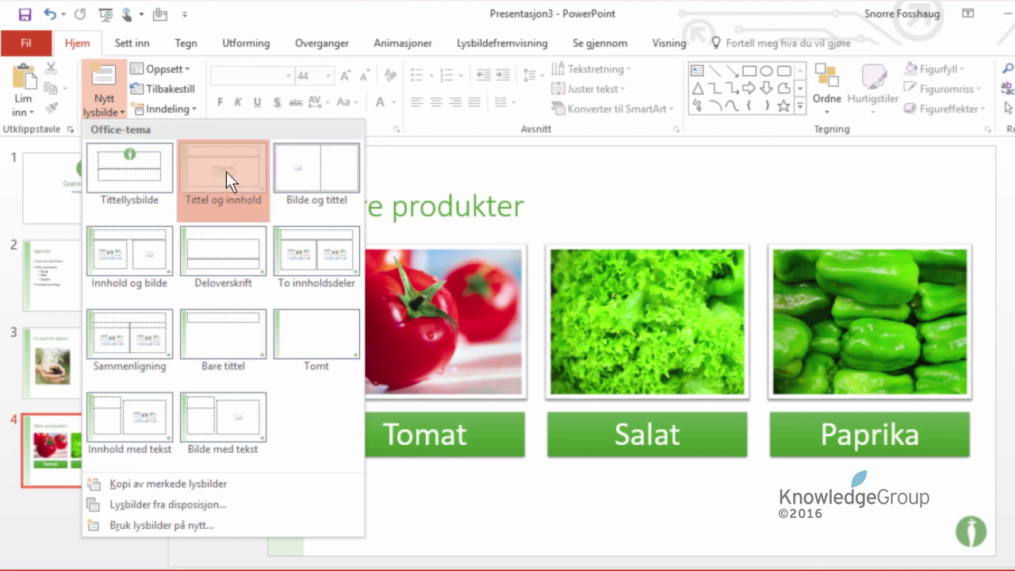
pyautogui.click(404, 202)
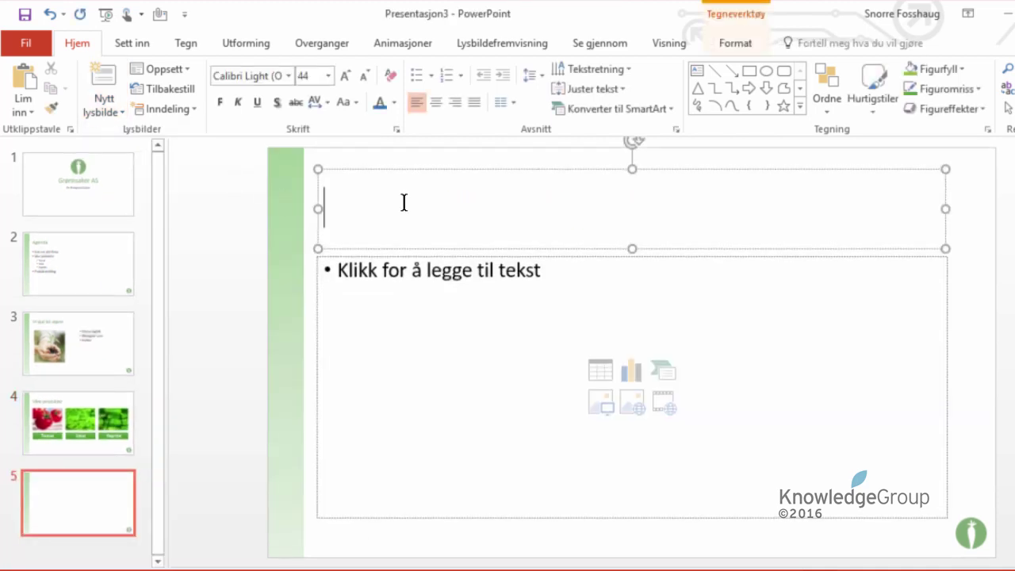
pyautogui.write('P')
pyautogui.write('roduktutvikling')
pyautogui.click(311, 363)
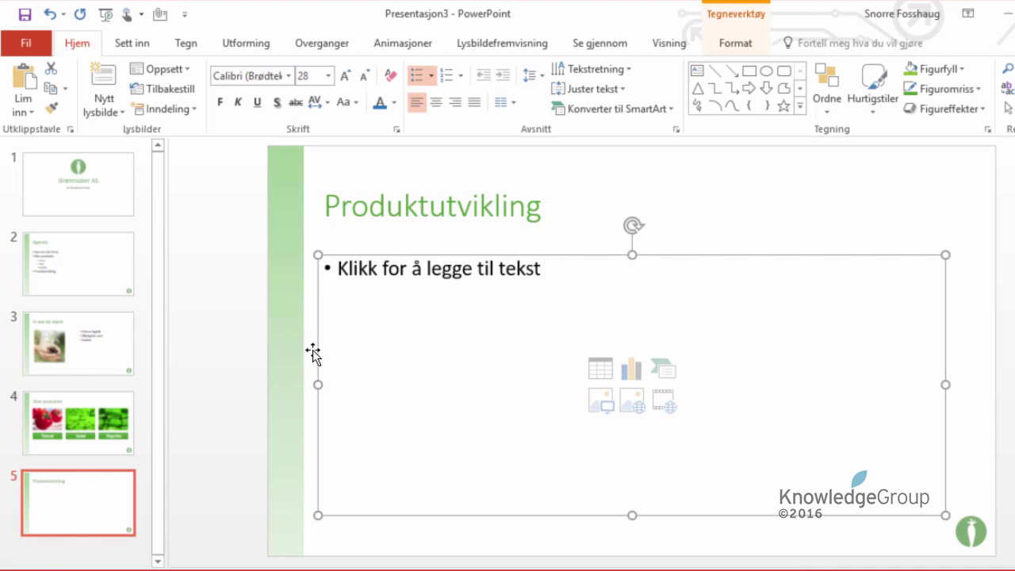
# Step: Insert a Basic Cycle SmartArt graphic (Grunnleggende krets) into the slide's content placeholder
pyautogui.click(141, 38)
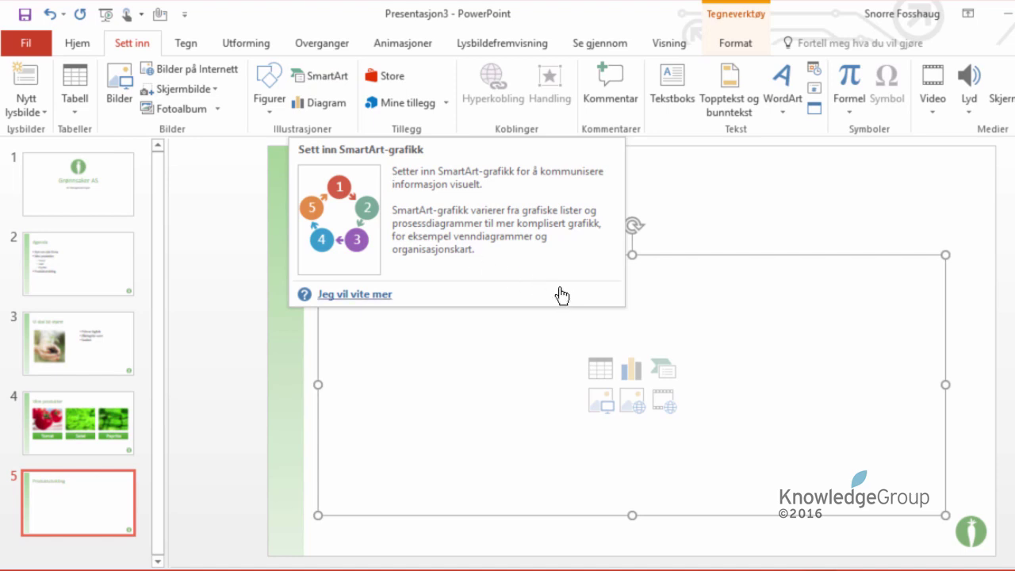
pyautogui.click(664, 369)
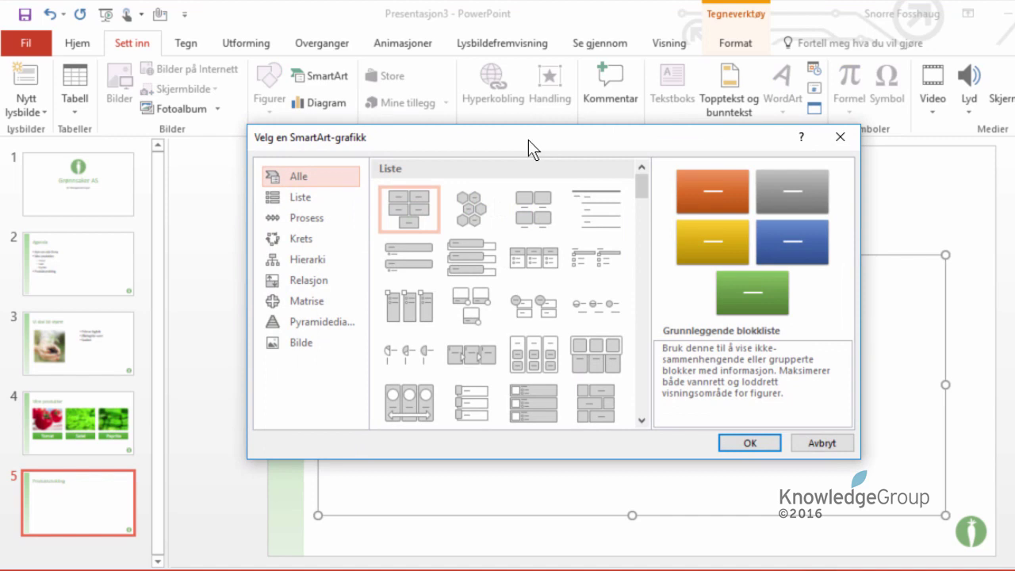
pyautogui.click(319, 197)
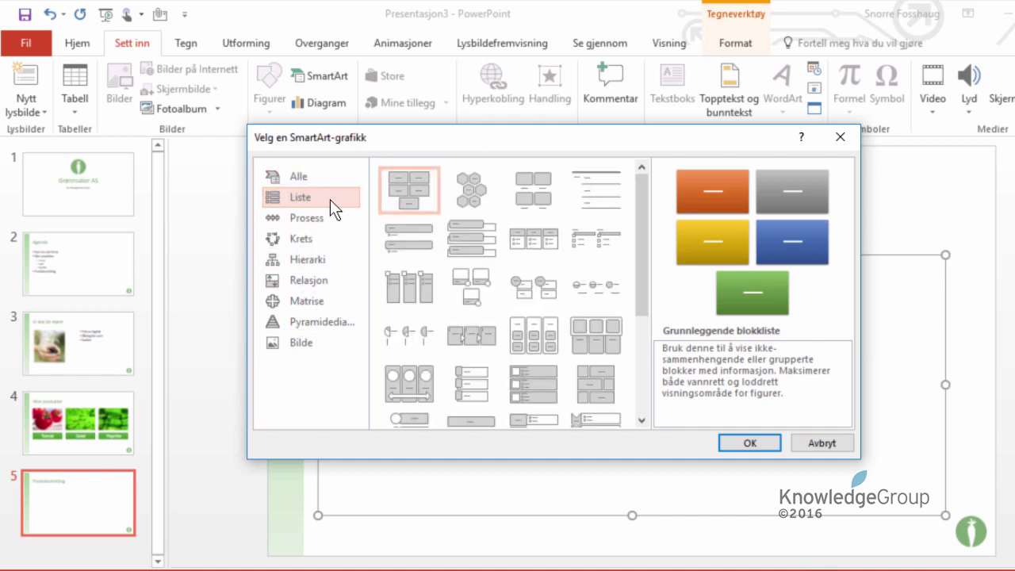
pyautogui.click(336, 220)
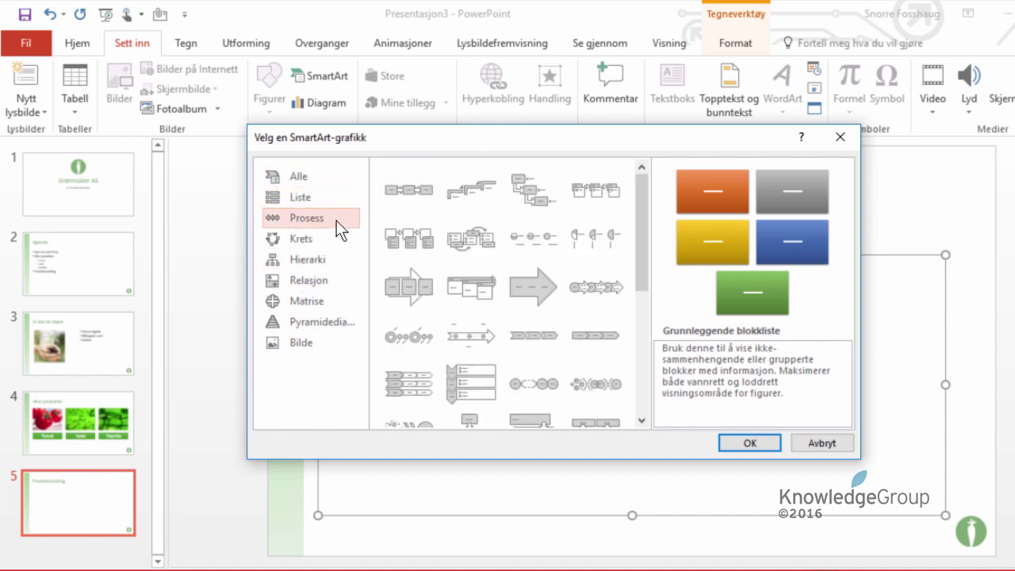
pyautogui.click(336, 240)
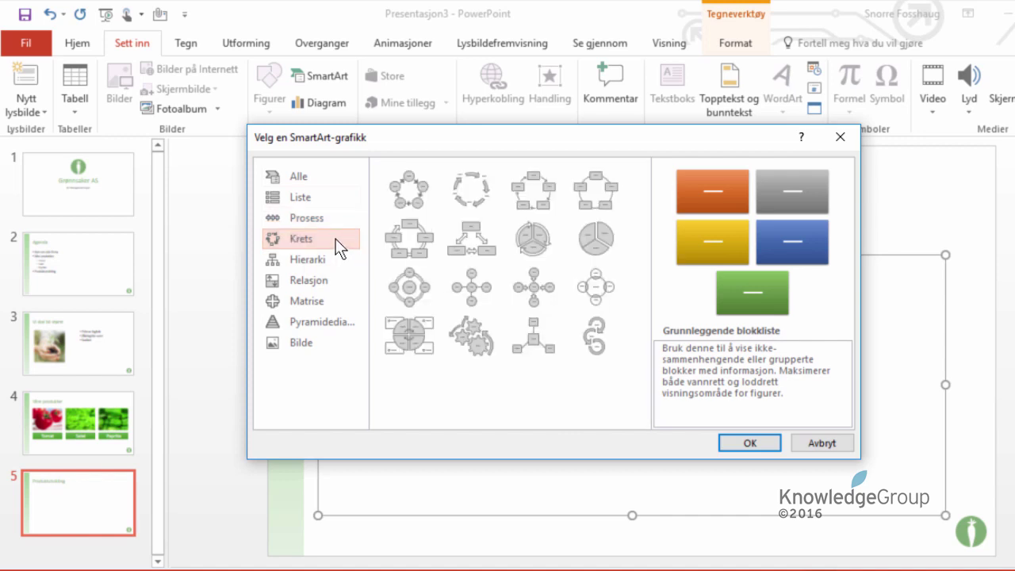
pyautogui.click(408, 192)
pyautogui.click(477, 186)
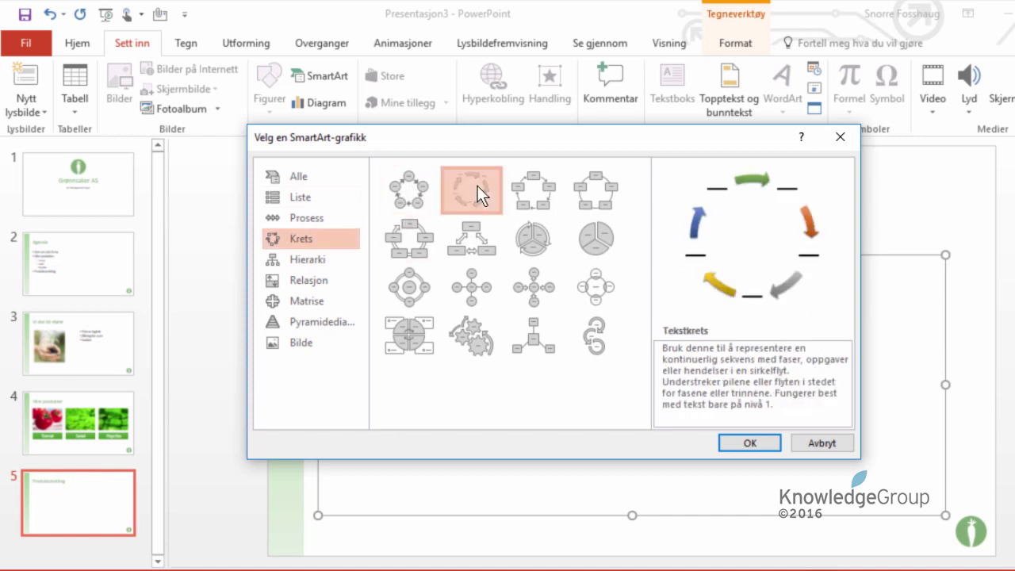
pyautogui.click(529, 191)
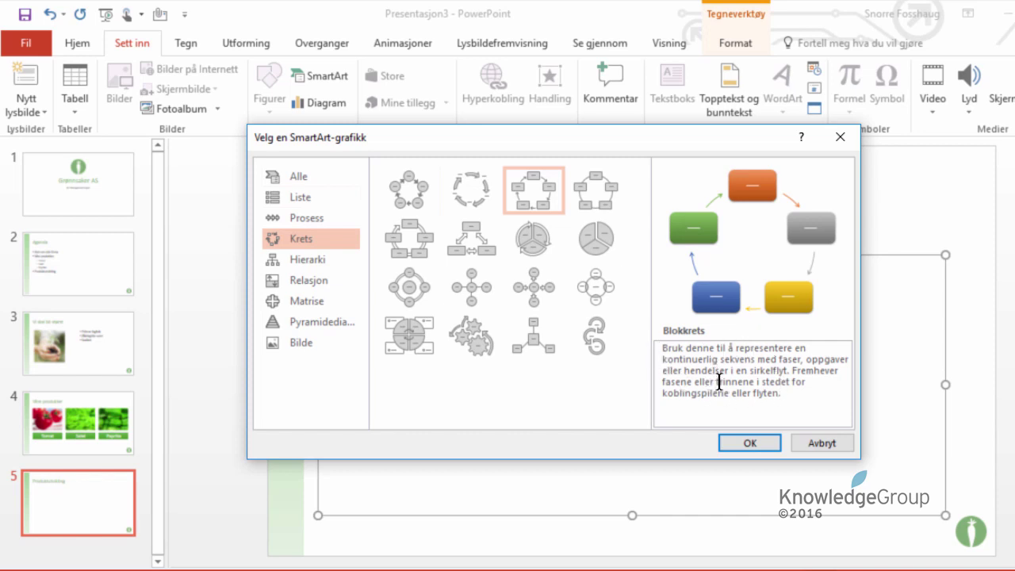
pyautogui.click(413, 190)
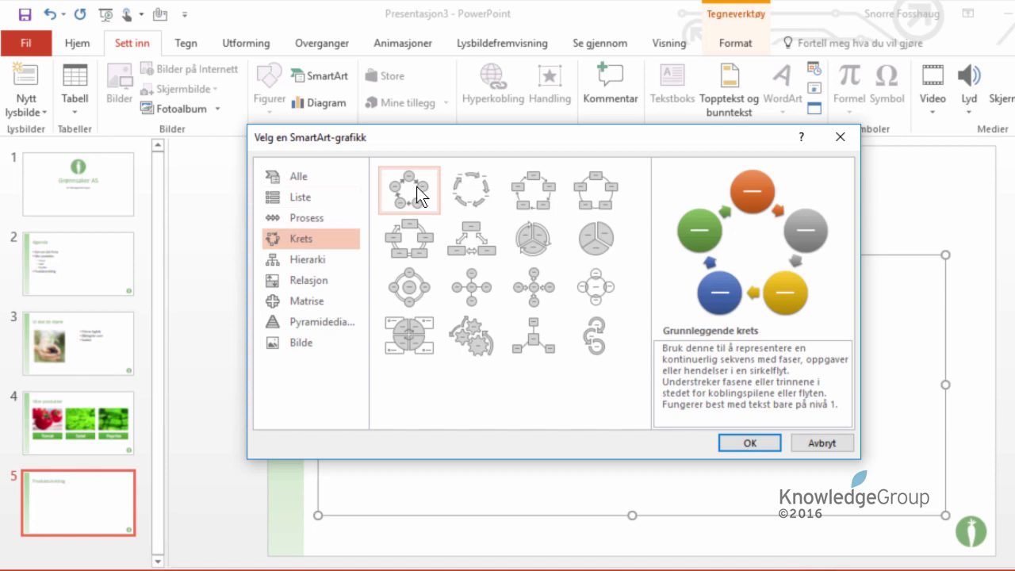
pyautogui.click(750, 446)
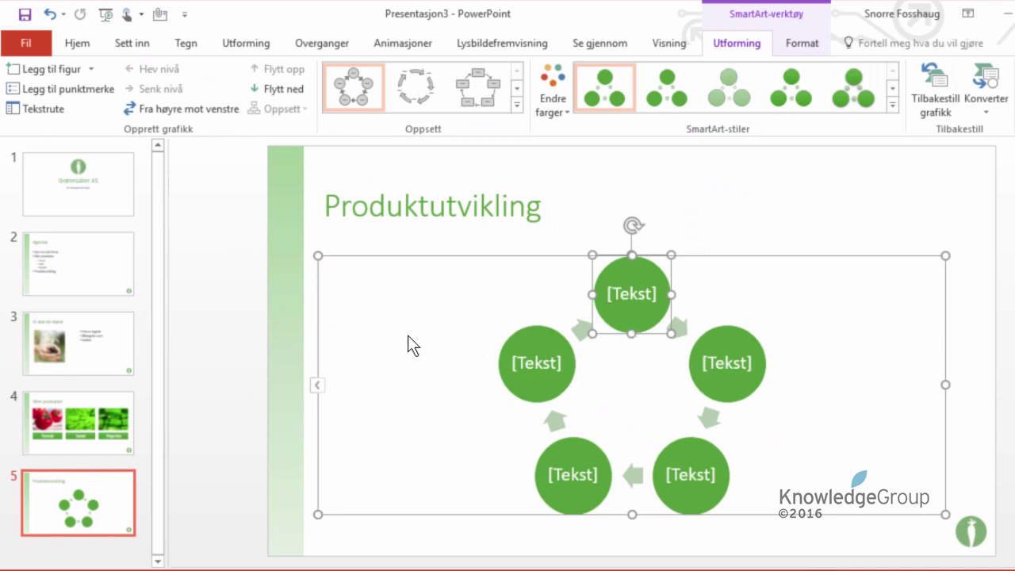
# Step: Enter Gode produkter, Konkurranse fortrinn, Resultat overskudd, Økt utvikling in the text pane and delete the fifth bullet
pyautogui.click(319, 391)
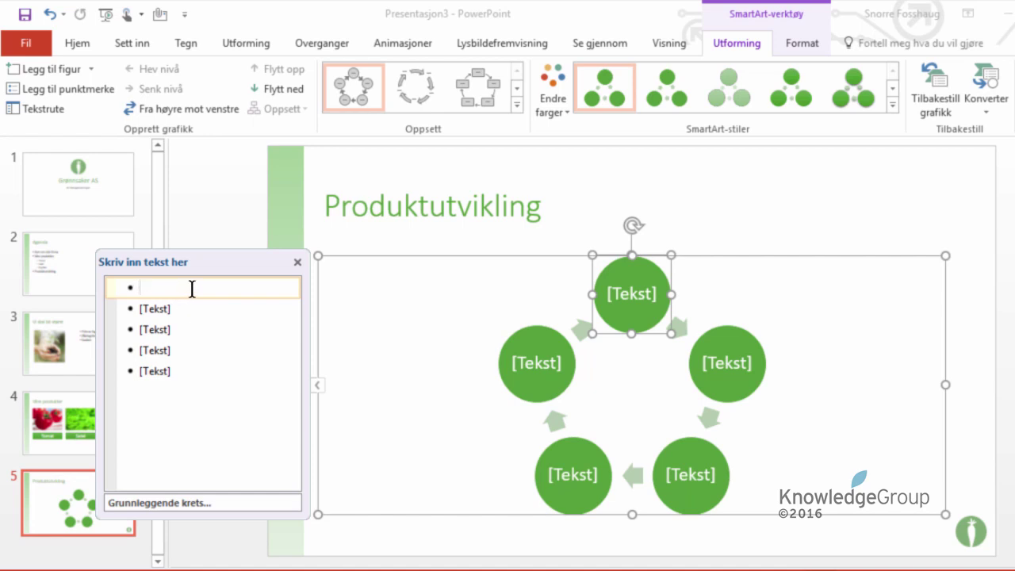
pyautogui.write('Gode produkter')
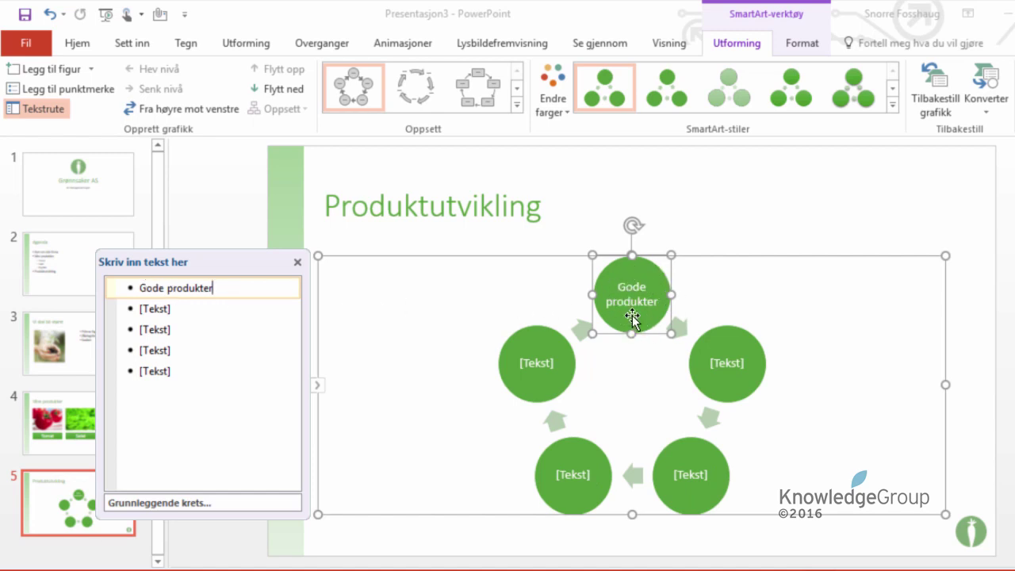
pyautogui.click(180, 309)
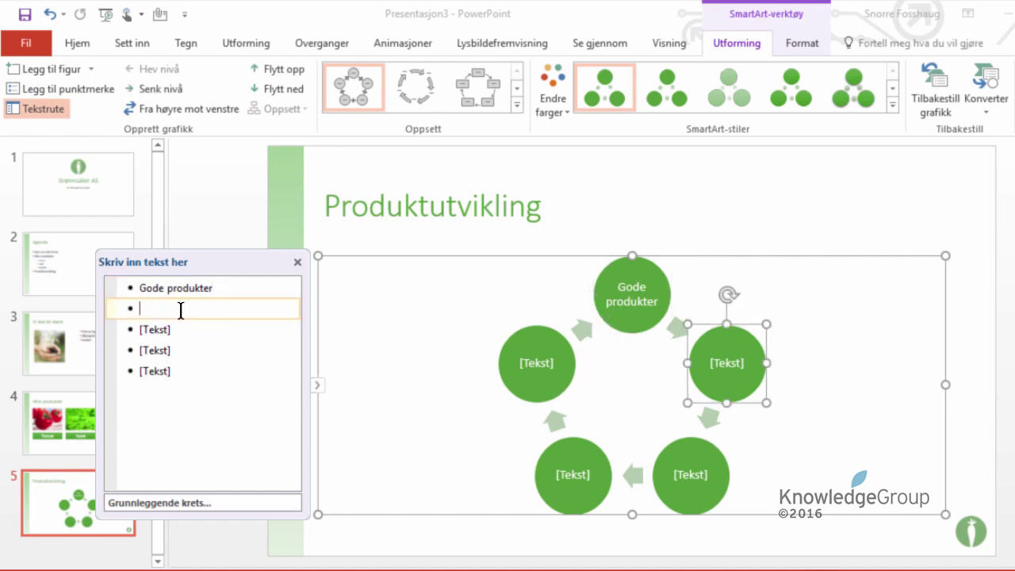
pyautogui.write('Konkurranse fortrinn')
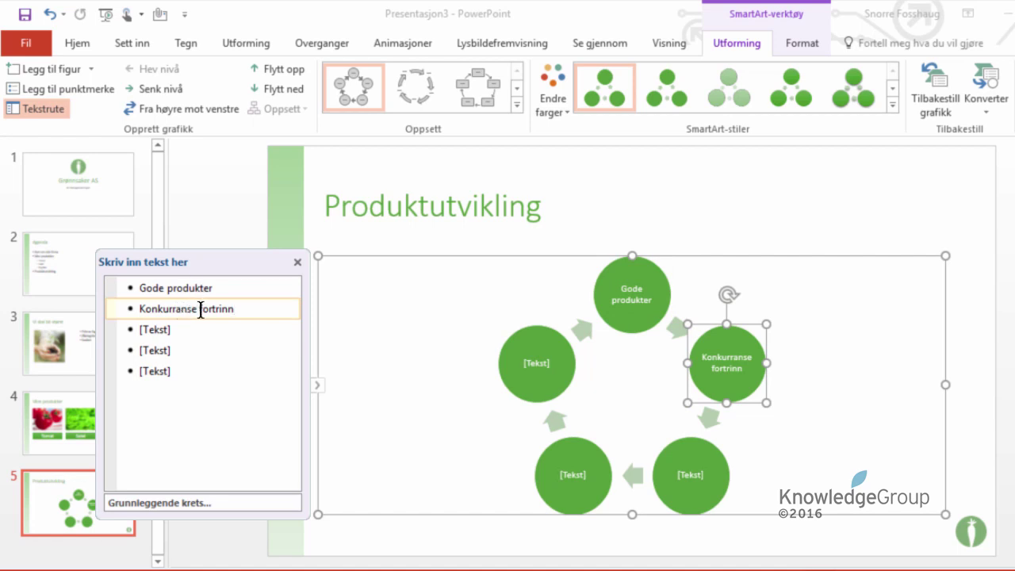
pyautogui.click(193, 329)
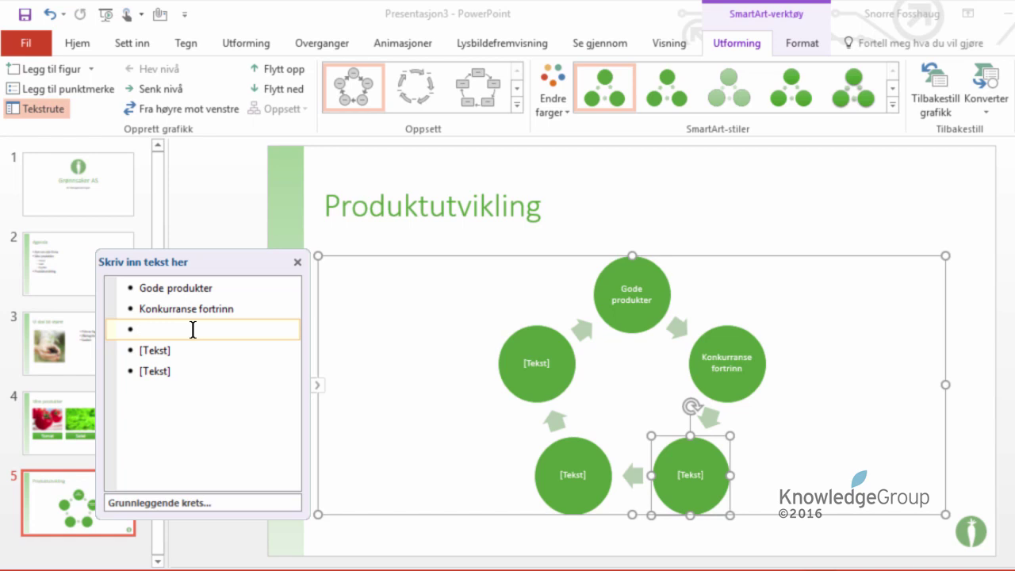
pyautogui.write('Resultat overskudd')
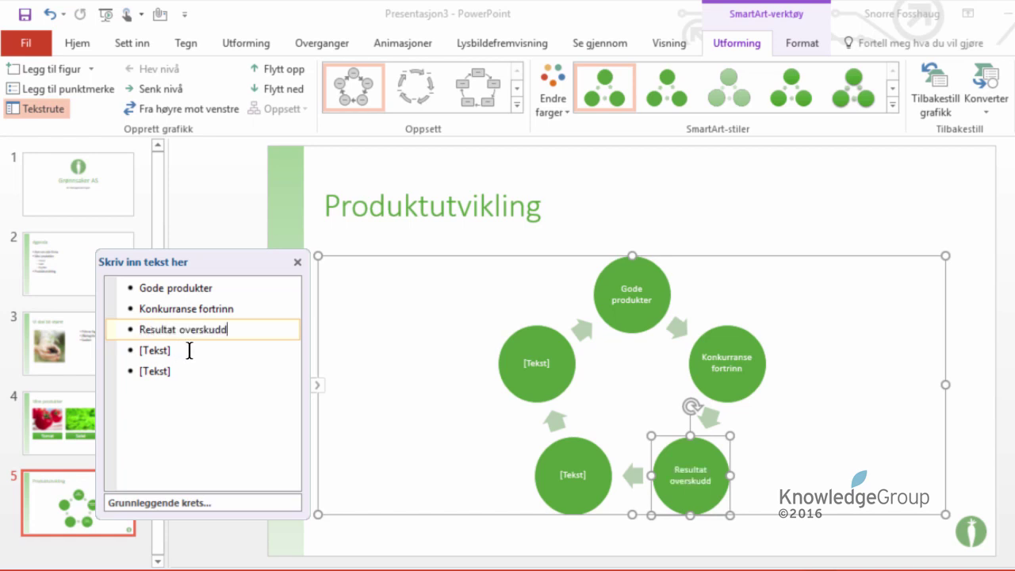
pyautogui.click(191, 349)
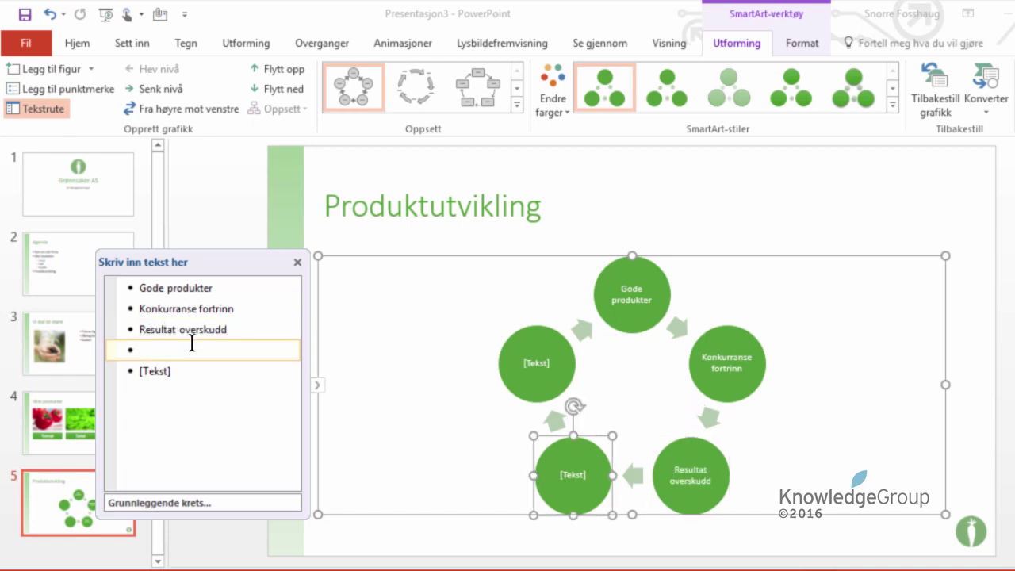
pyautogui.write('Økt u')
pyautogui.write('tvikling')
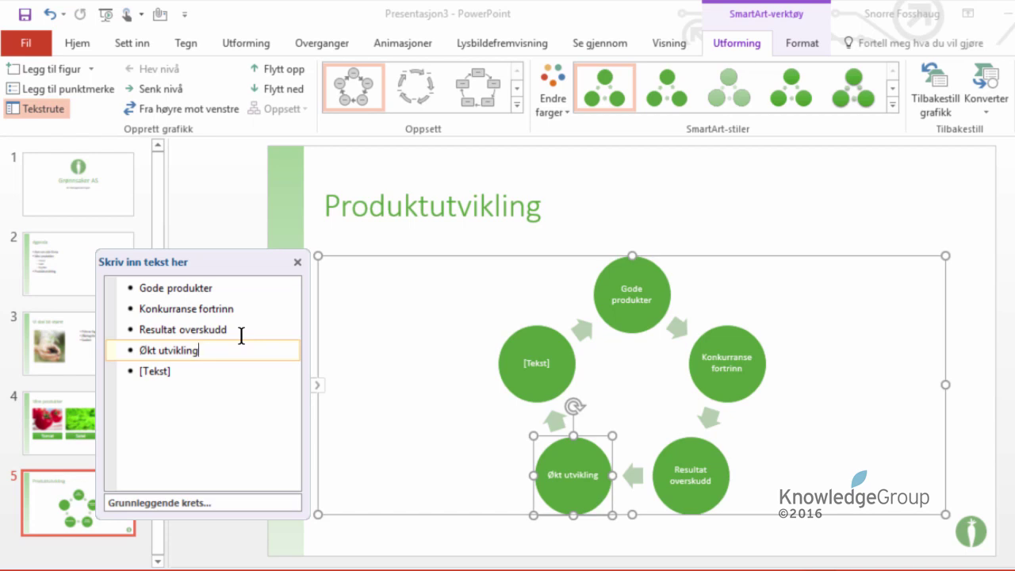
pyautogui.press('Delete')
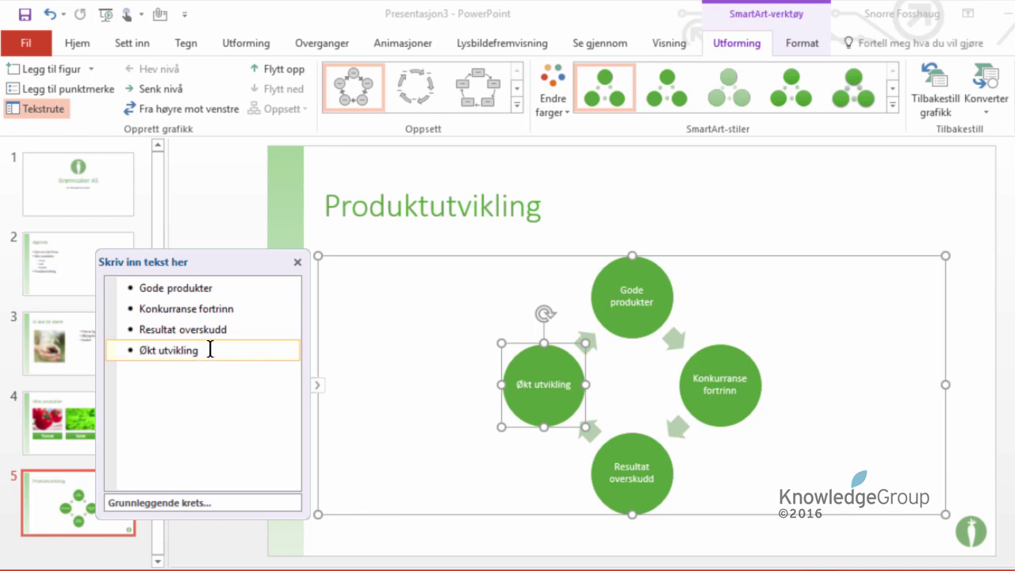
pyautogui.press('Return')
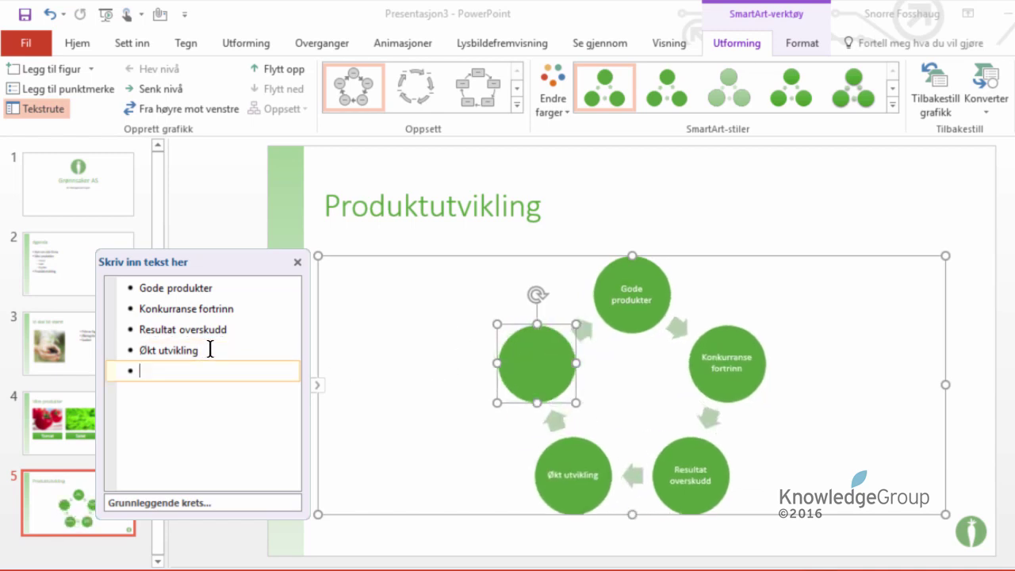
pyautogui.press('Return')
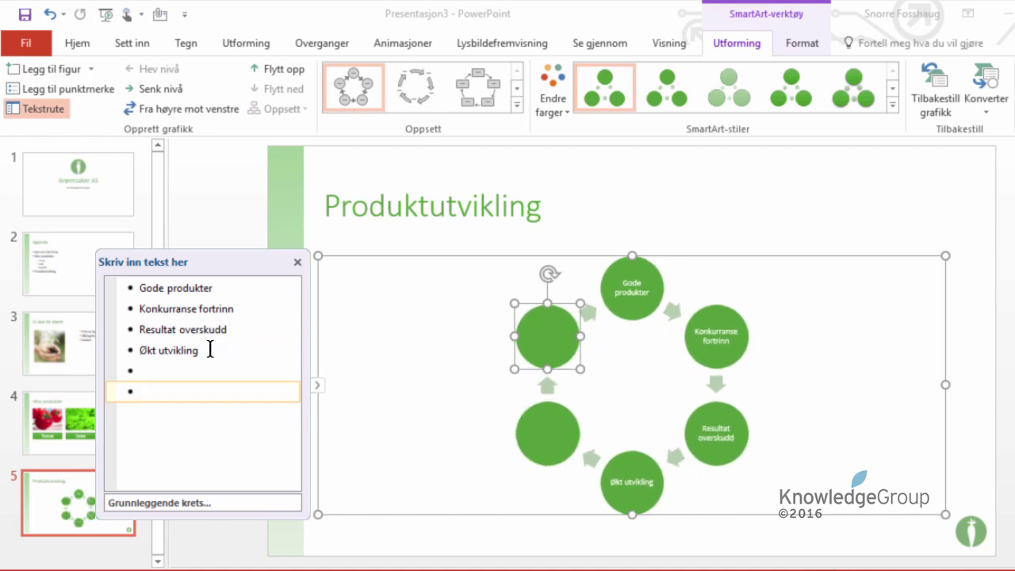
pyautogui.press('BackSpace')
pyautogui.press('BackSpace')
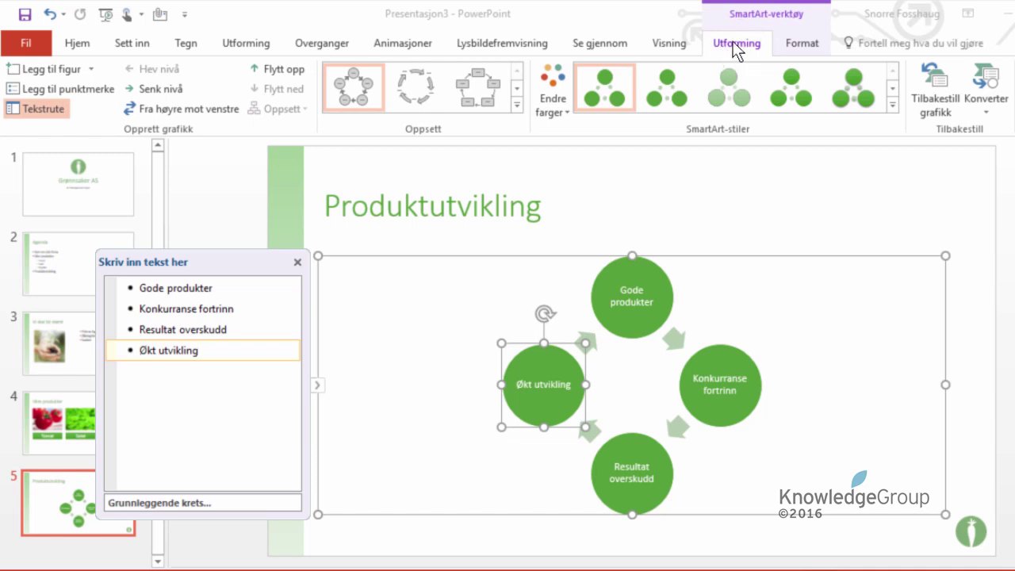
pyautogui.click(803, 43)
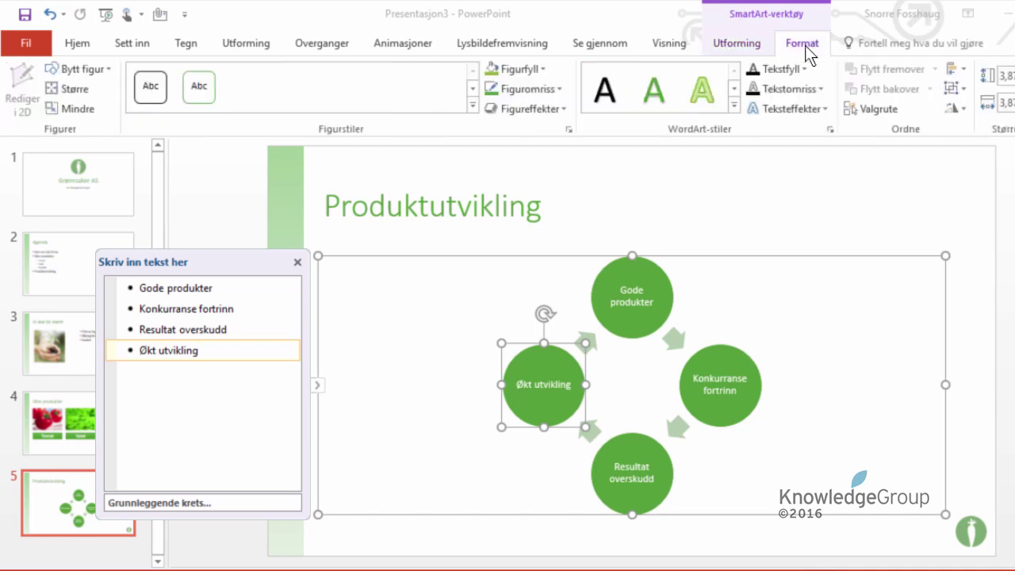
pyautogui.click(735, 45)
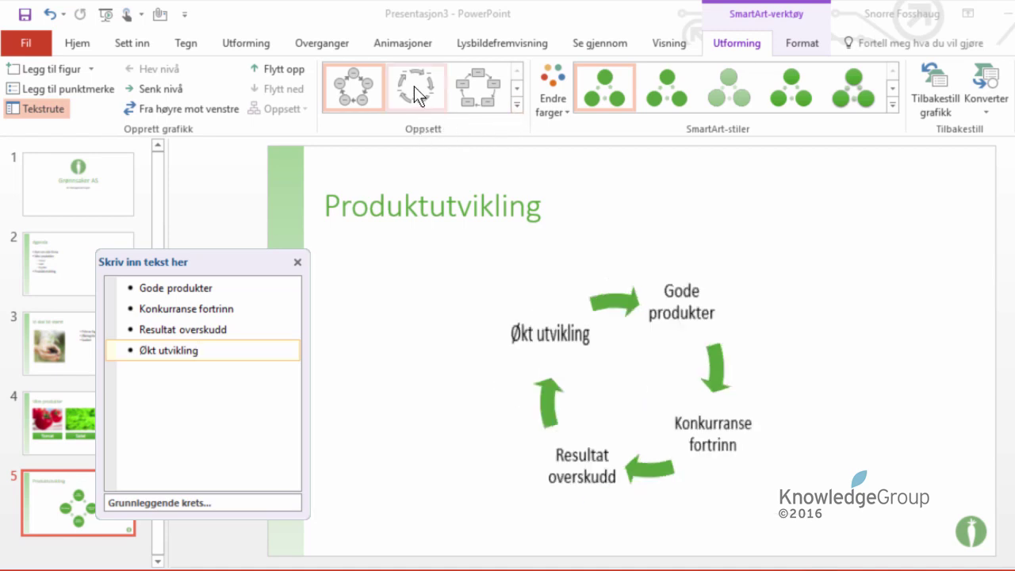
pyautogui.click(515, 87)
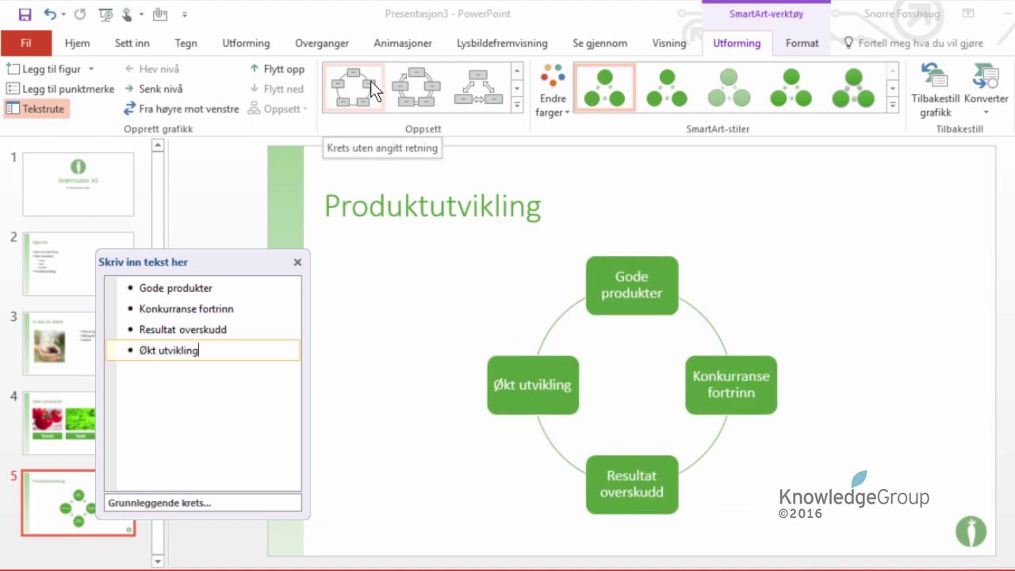
pyautogui.click(486, 93)
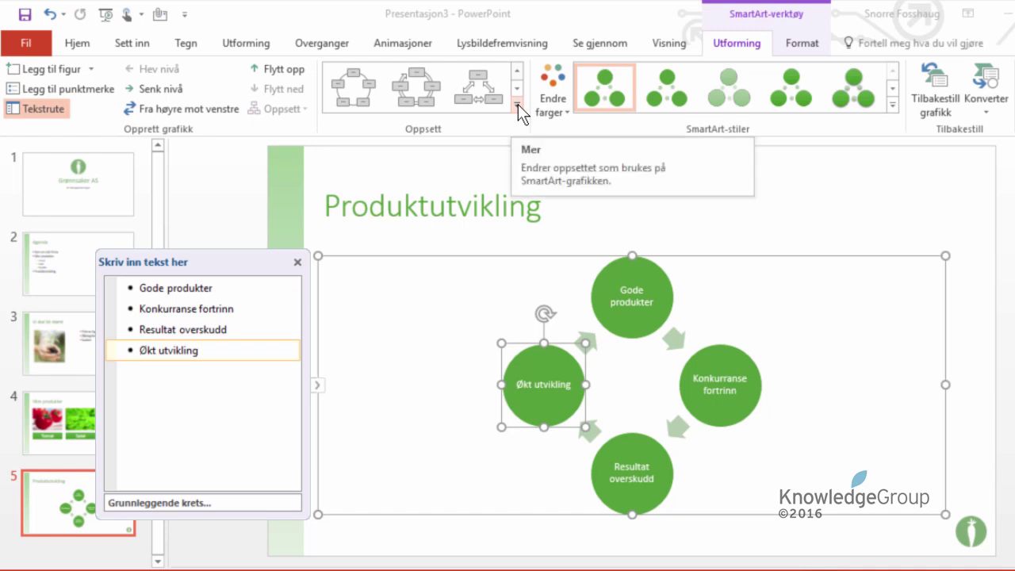
pyautogui.click(518, 103)
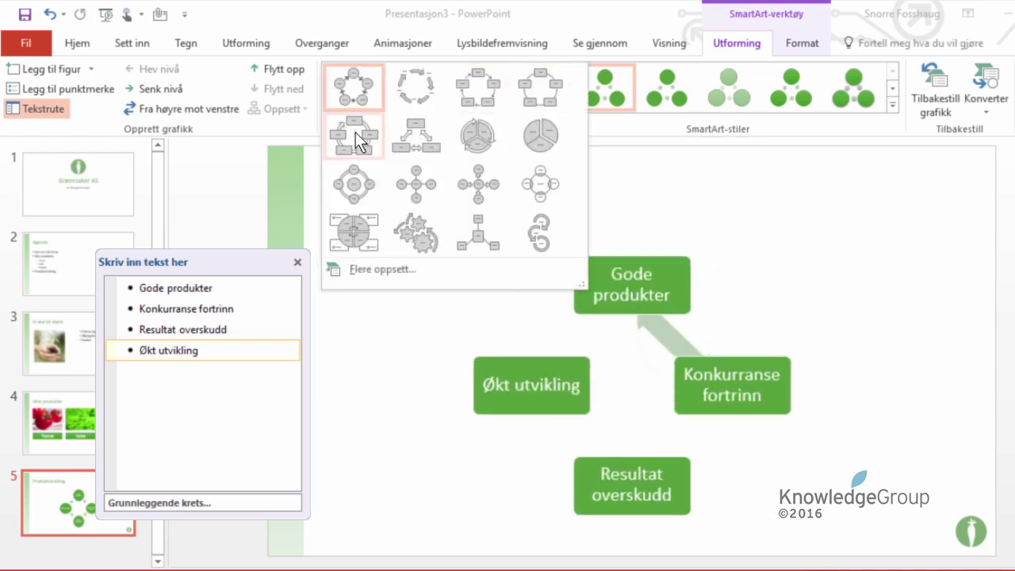
pyautogui.click(362, 73)
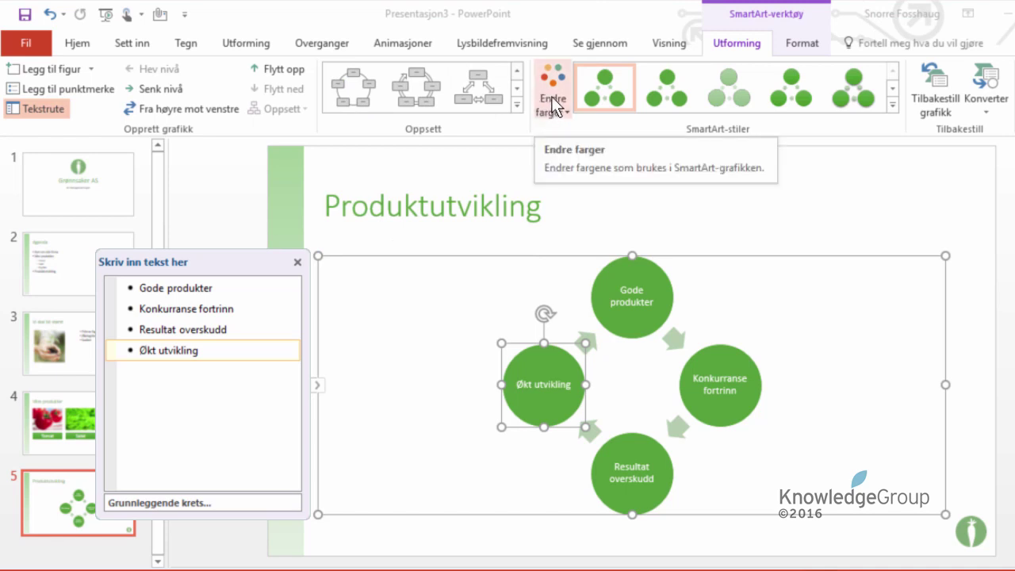
# Step: Apply the first Colorful colour scheme and a 3D SmartArt style to the cycle
pyautogui.click(551, 96)
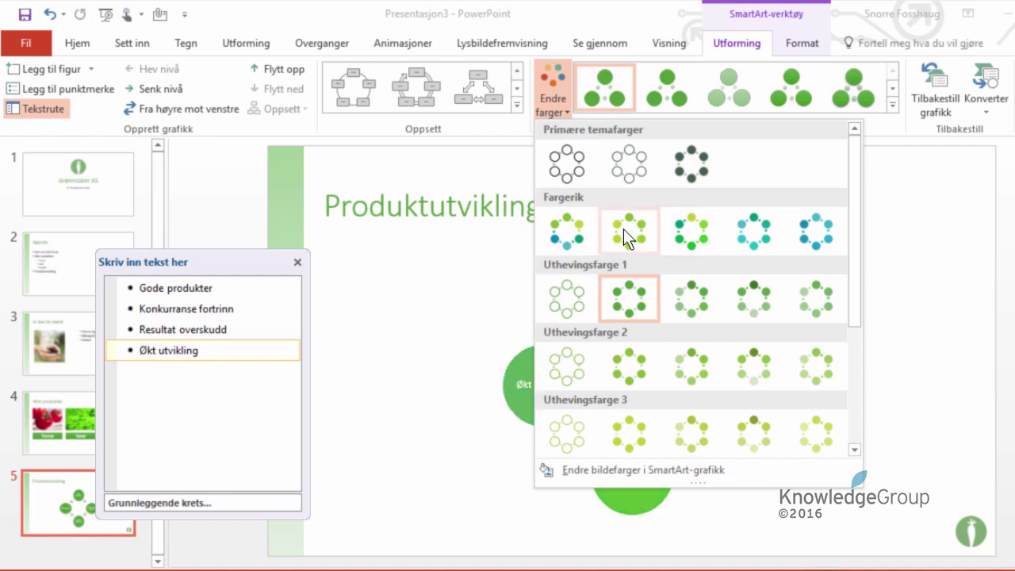
pyautogui.click(560, 227)
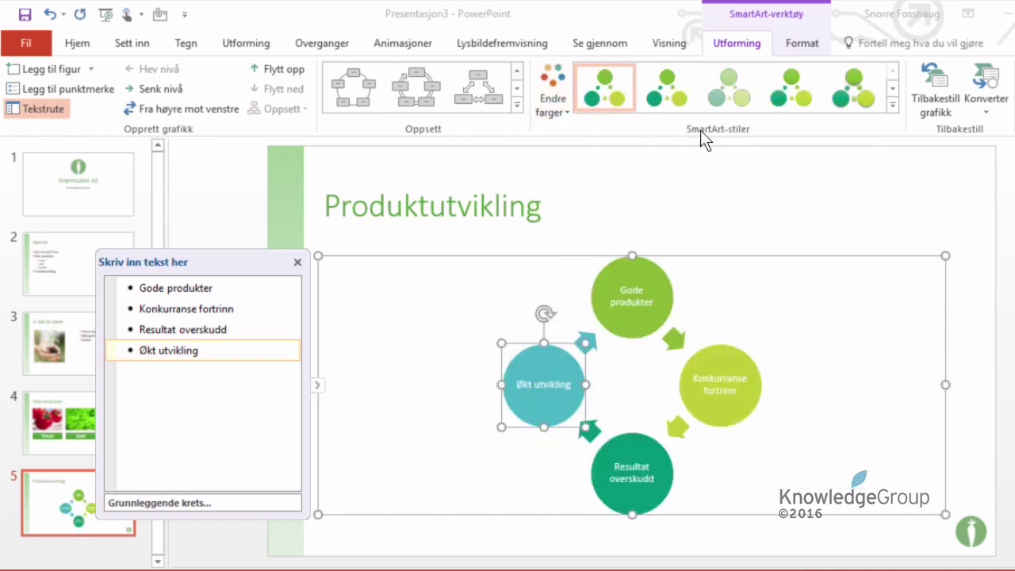
pyautogui.click(893, 105)
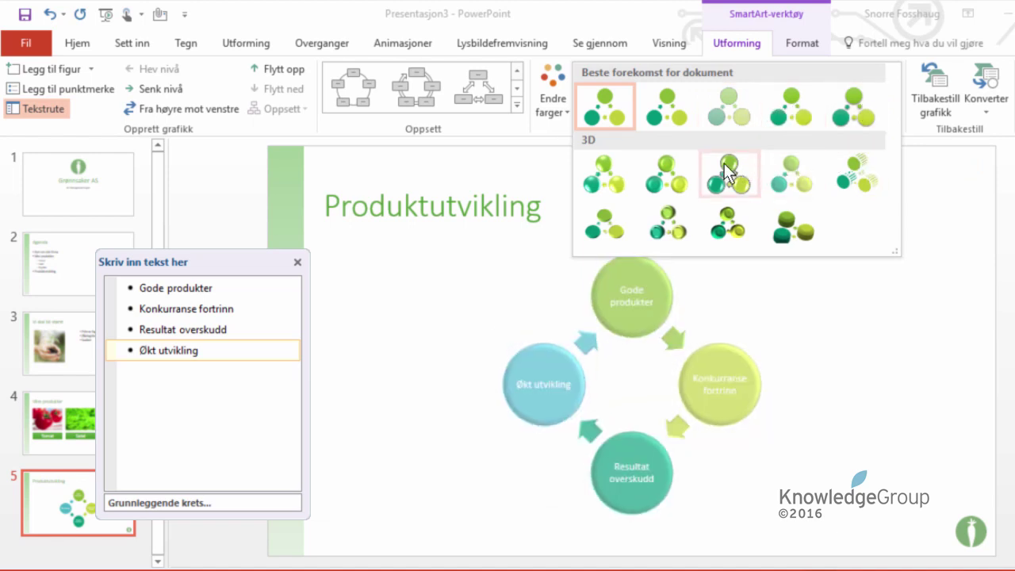
pyautogui.click(608, 171)
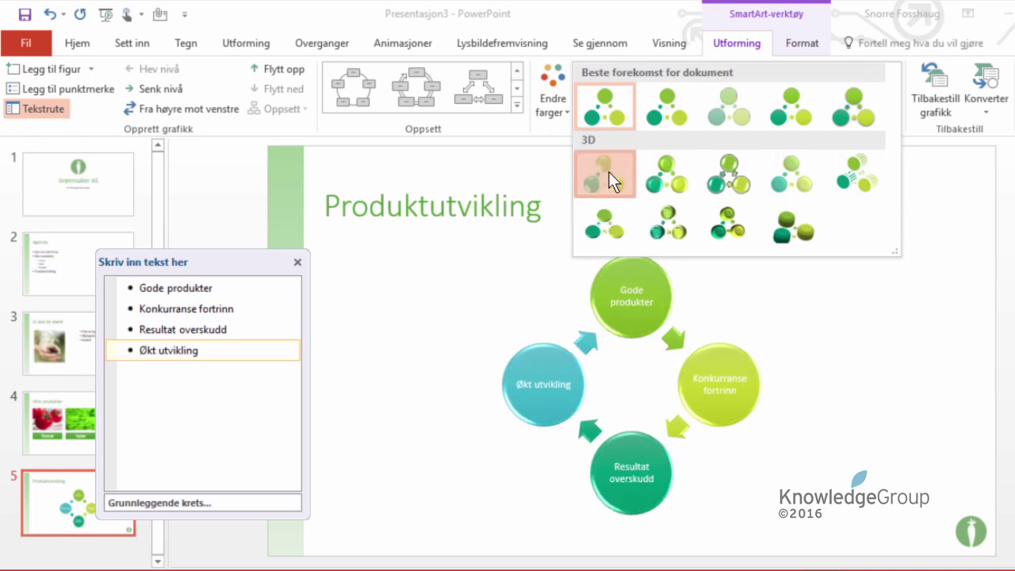
pyautogui.click(294, 247)
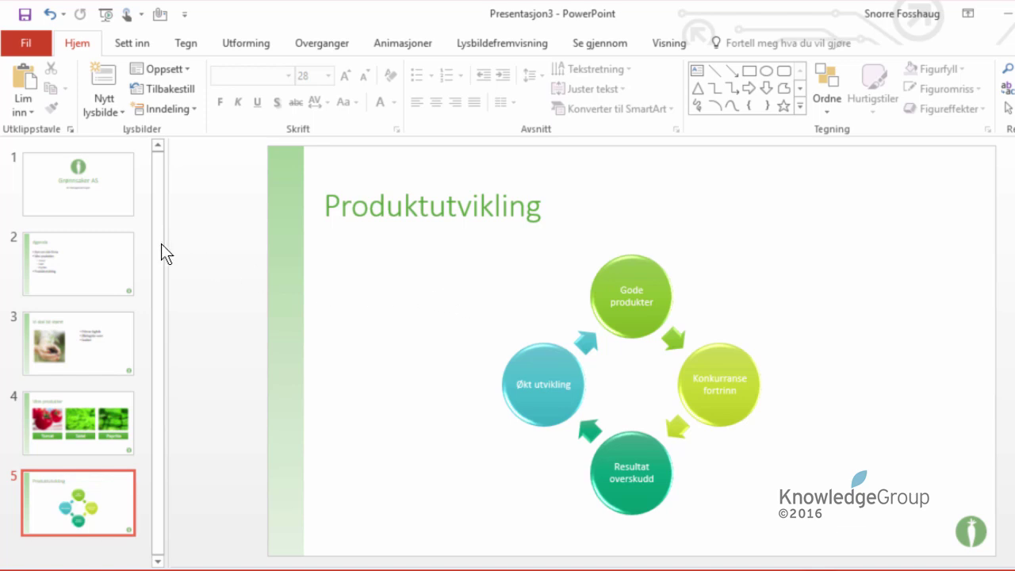
# Step: Select the Agenda slide's bullet list and show the Animasjoner options
pyautogui.click(117, 264)
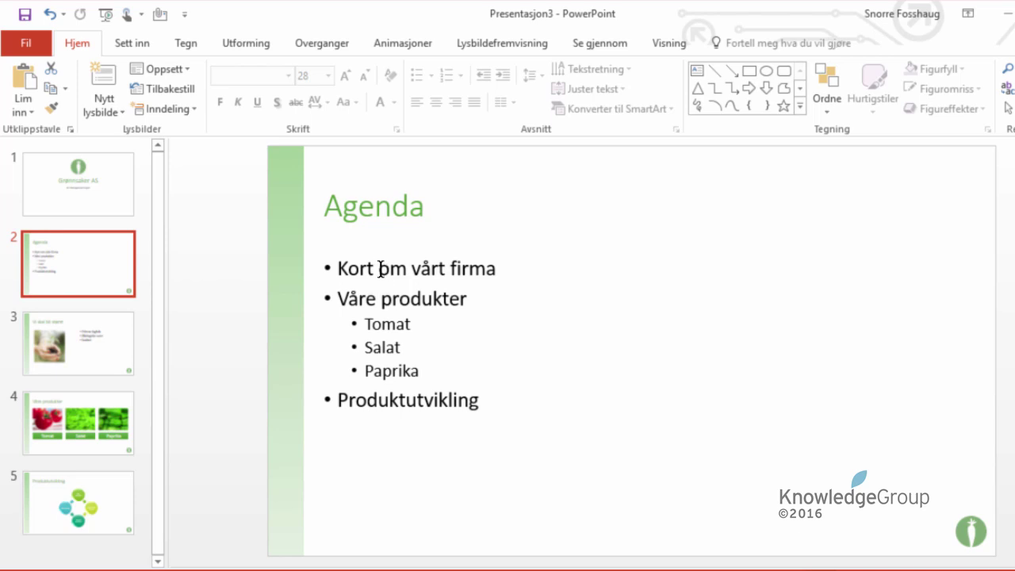
pyautogui.click(381, 269)
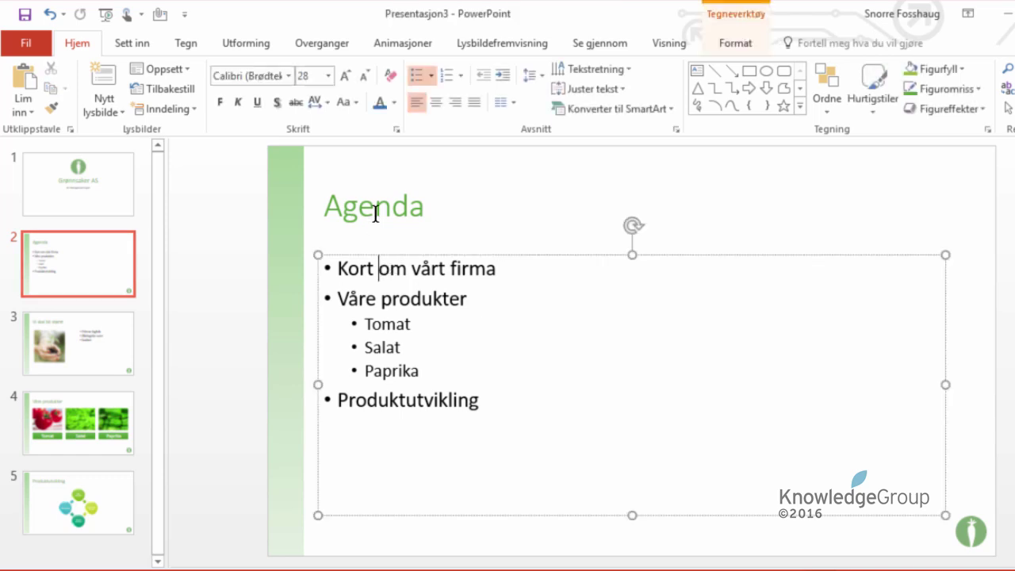
pyautogui.click(413, 39)
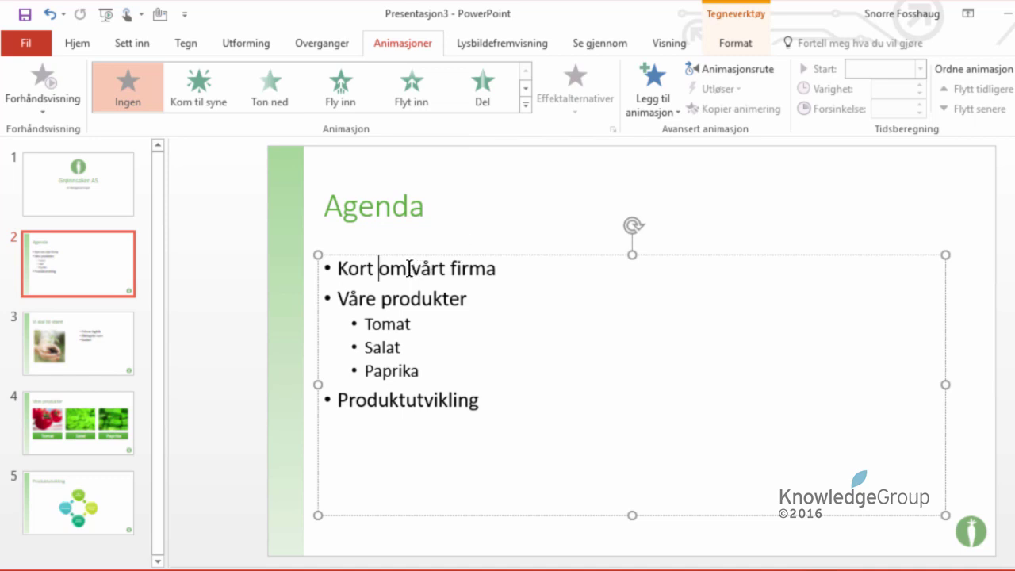
pyautogui.moveTo(379, 268); pyautogui.dragTo(407, 269)
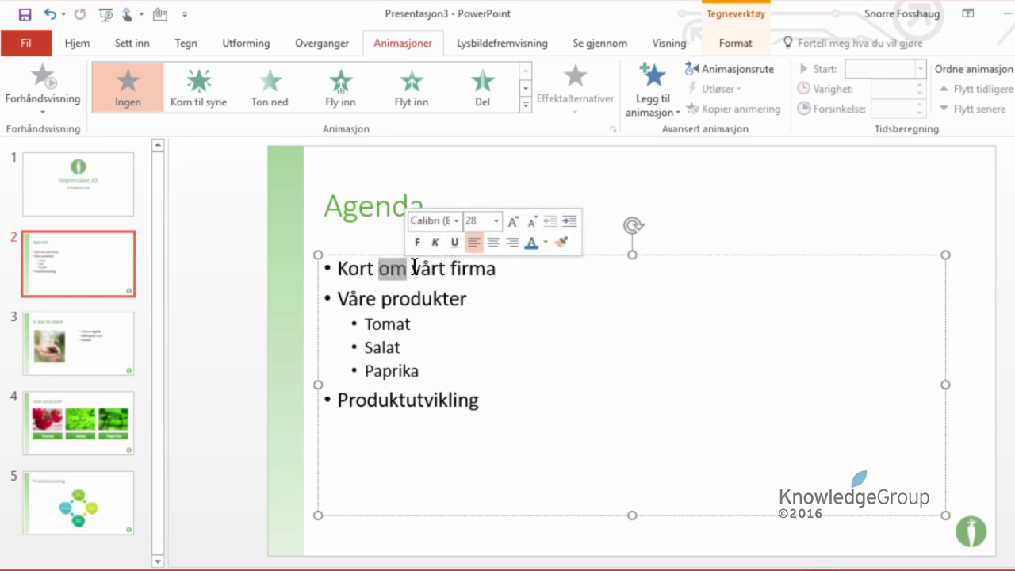
pyautogui.click(372, 268)
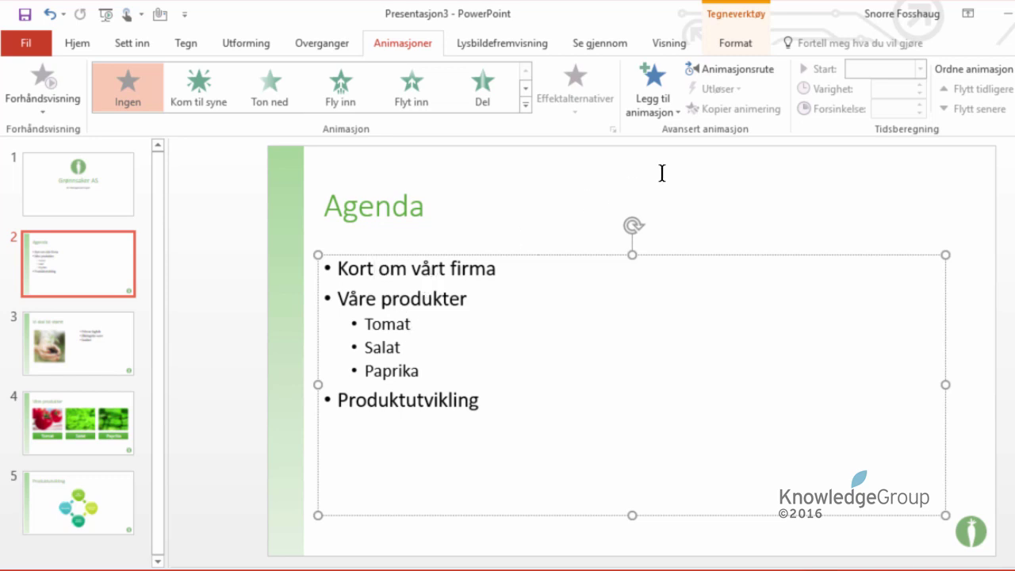
# Step: Apply the Fly inn entrance animation from the effects gallery to the Agenda bullets
pyautogui.click(646, 96)
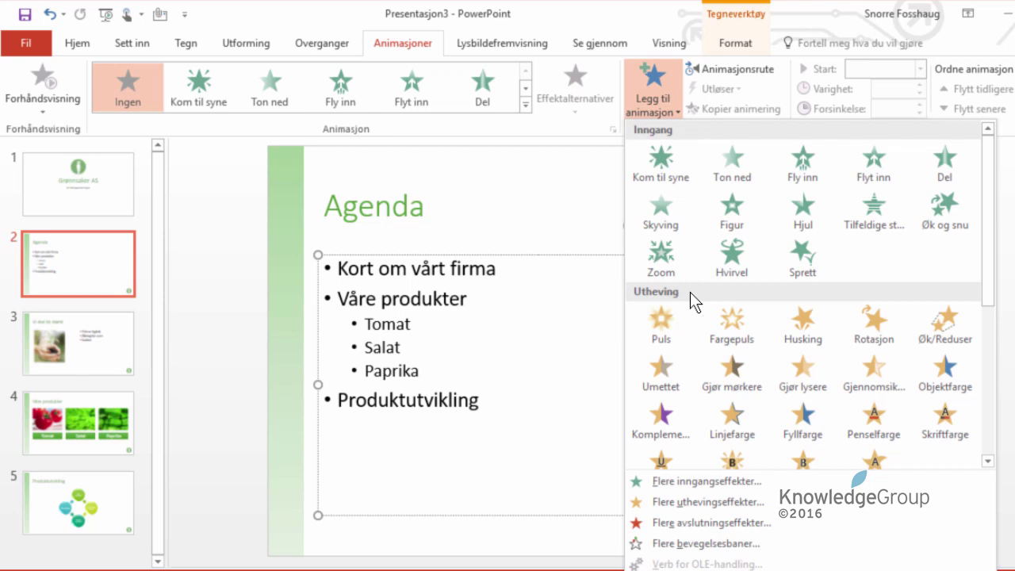
pyautogui.scroll(-2, 690, 292)
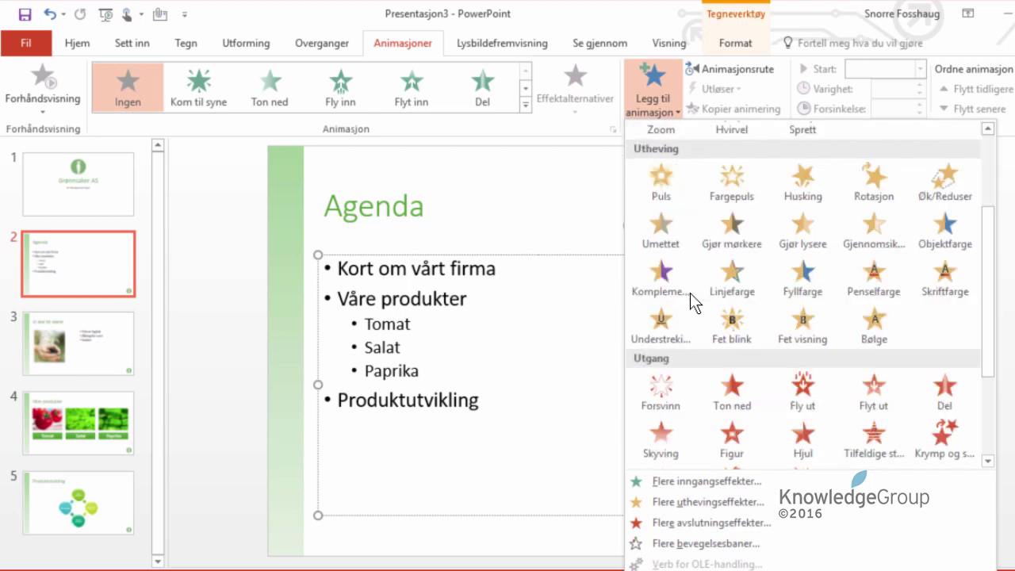
pyautogui.scroll(-3, 690, 293)
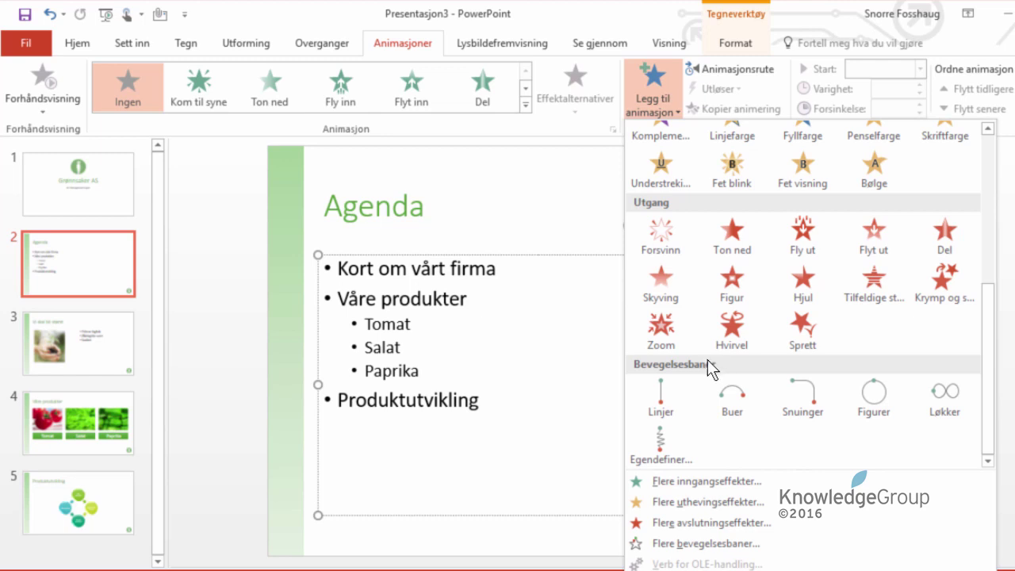
pyautogui.scroll(3, 706, 359)
pyautogui.scroll(2, 692, 359)
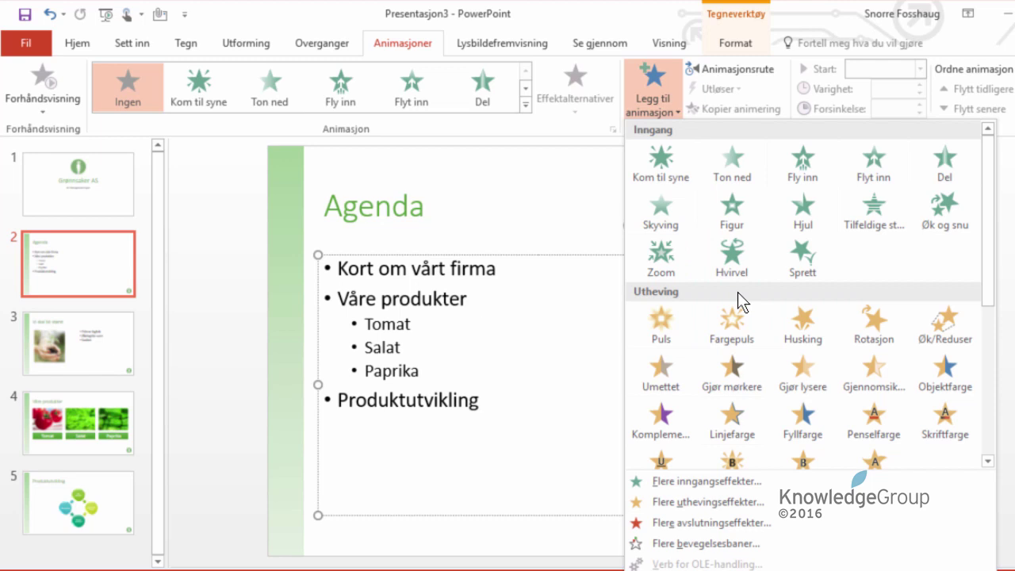
pyautogui.click(803, 158)
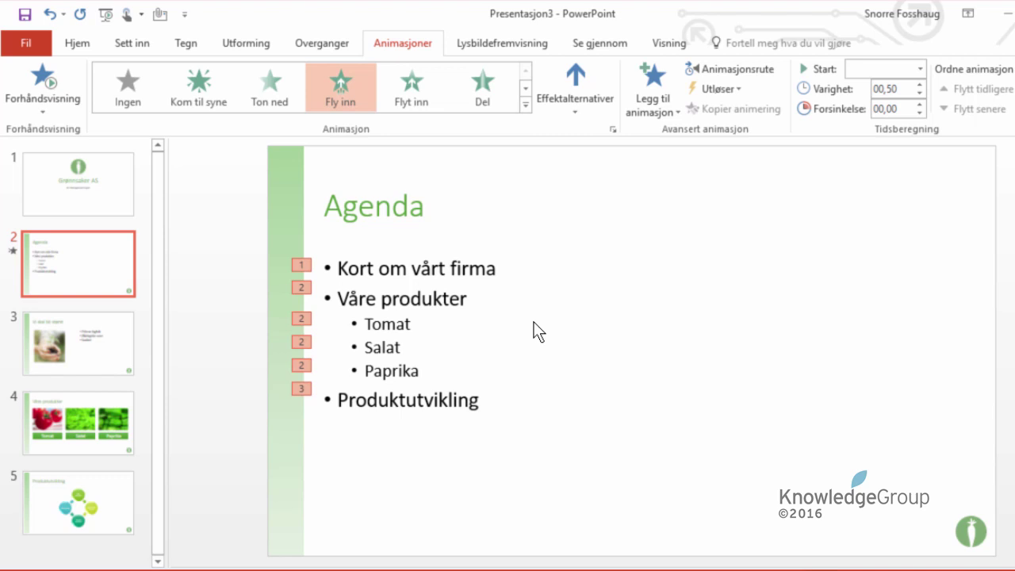
# Step: Set the Agenda fly-in direction to Fra venstre, then go to slide 3
pyautogui.click(579, 98)
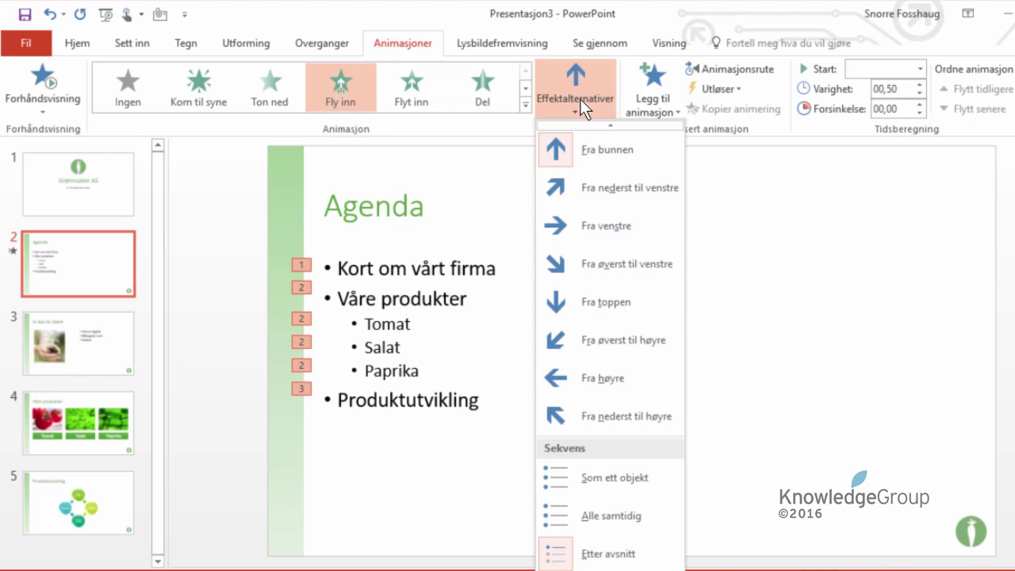
pyautogui.click(616, 226)
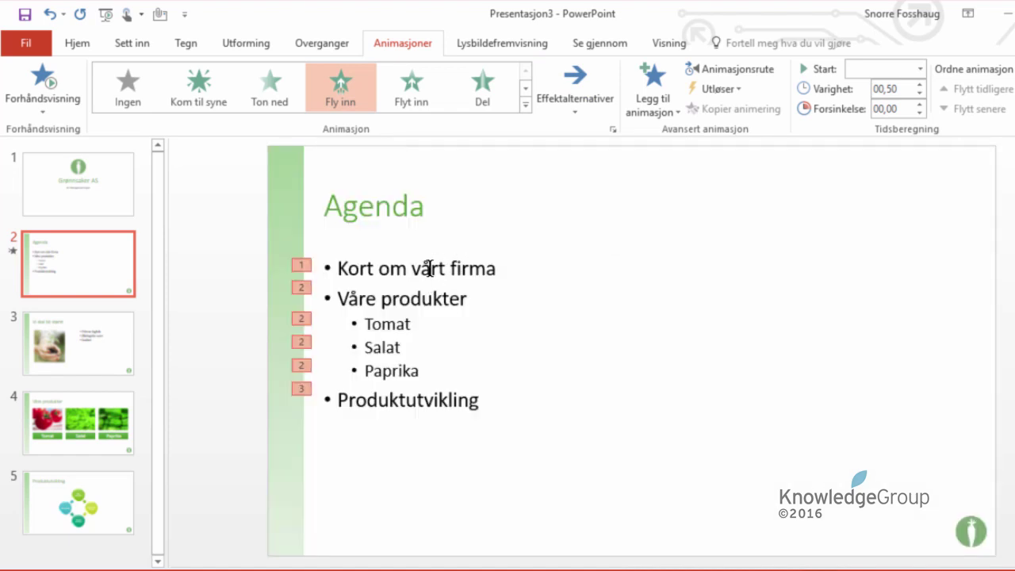
pyautogui.click(102, 335)
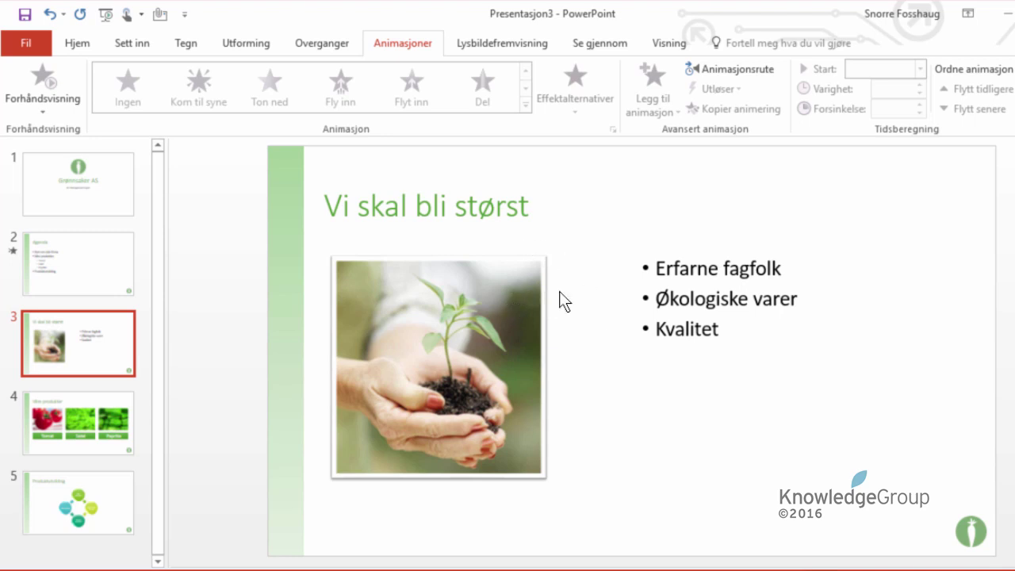
# Step: Give slide 3's plant picture the Kom til syne entrance animation
pyautogui.click(488, 294)
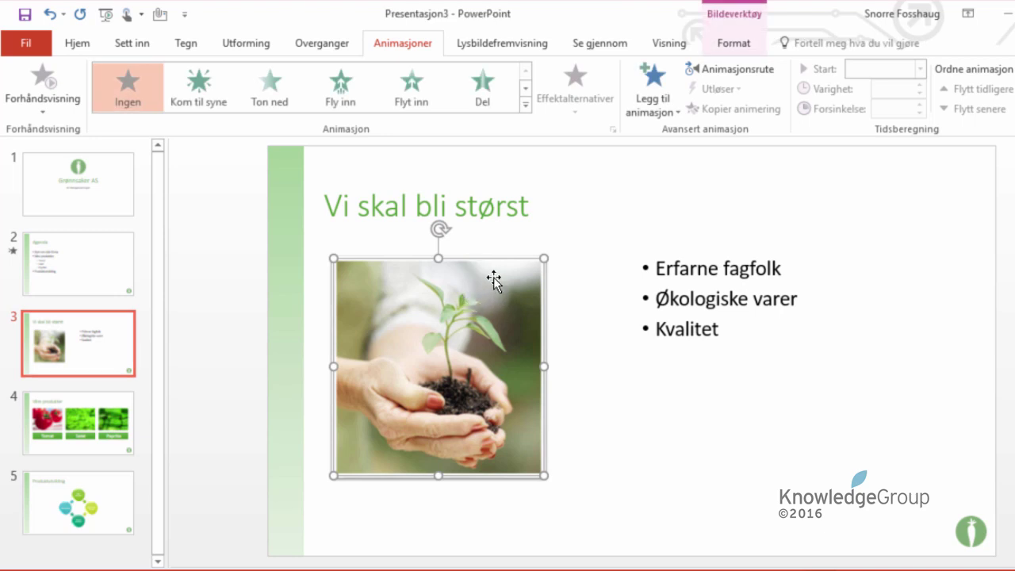
pyautogui.click(653, 101)
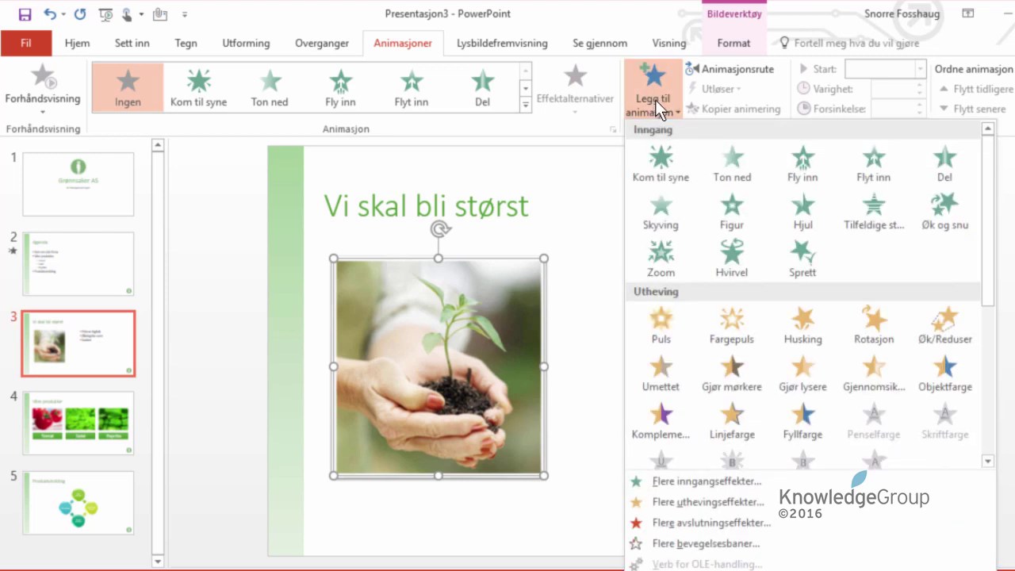
pyautogui.click(670, 159)
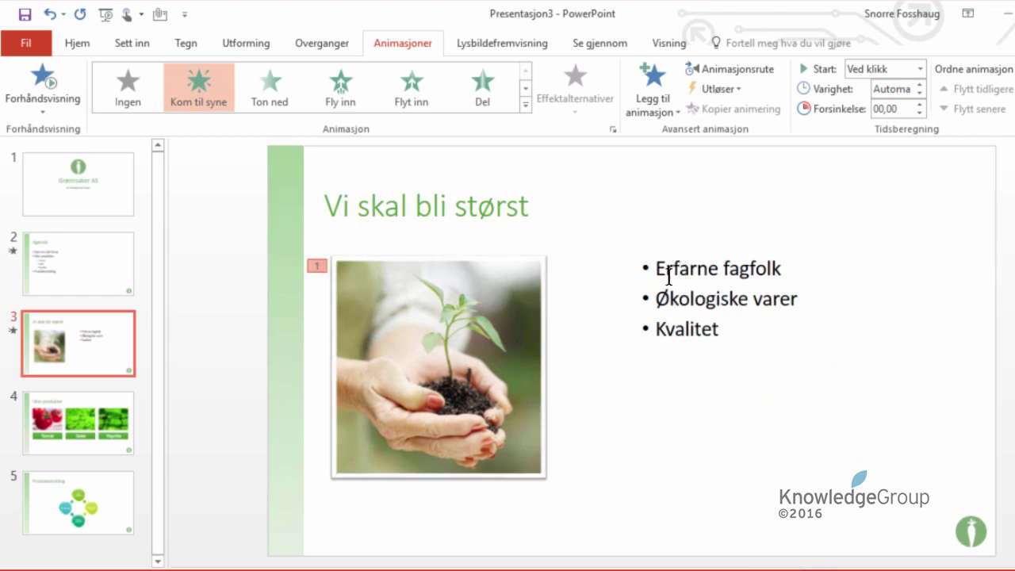
# Step: Give slide 3's bullet list Kom til syne, then go to the Produktutvikling slide
pyautogui.click(688, 270)
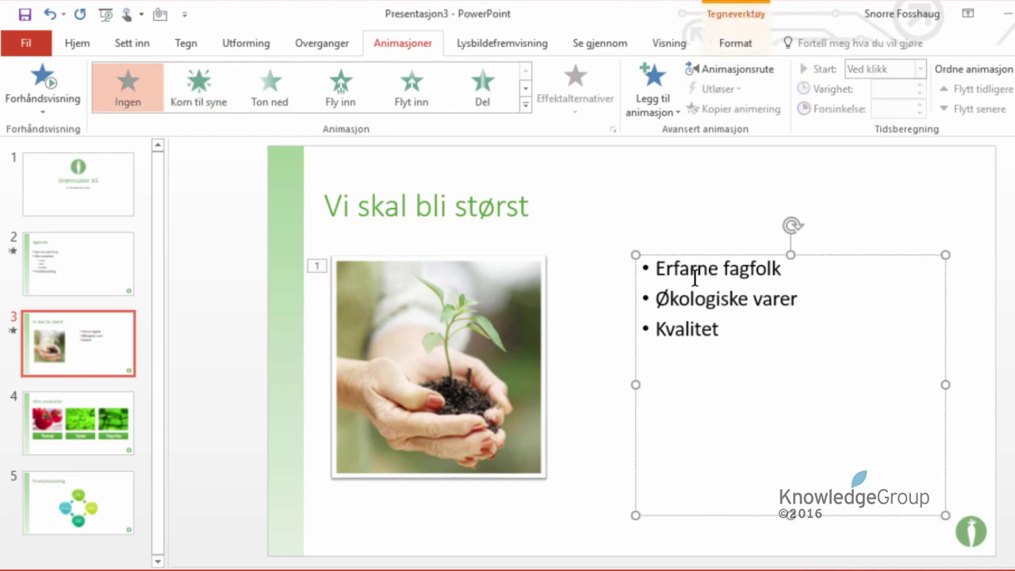
pyautogui.click(648, 105)
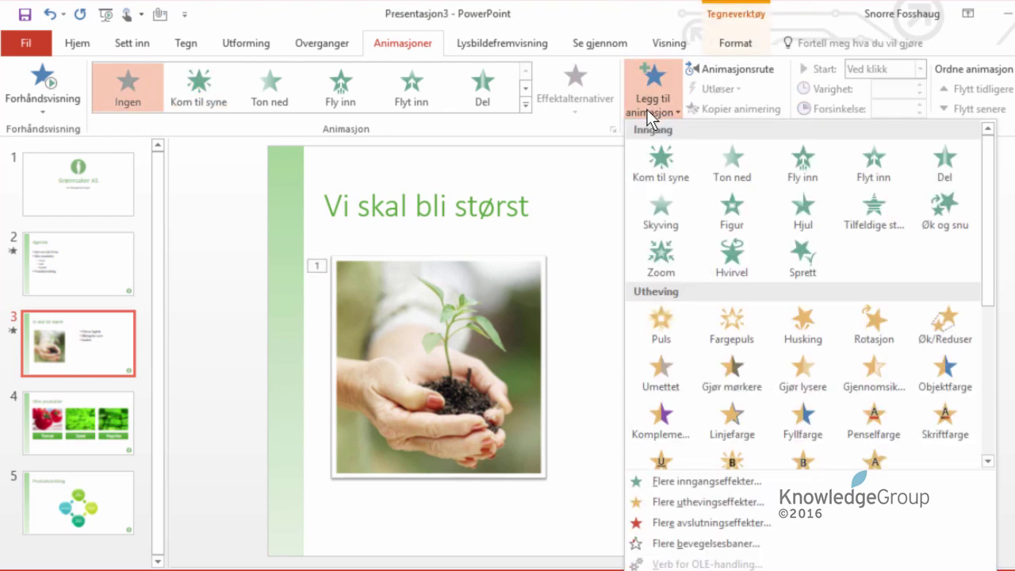
pyautogui.click(663, 163)
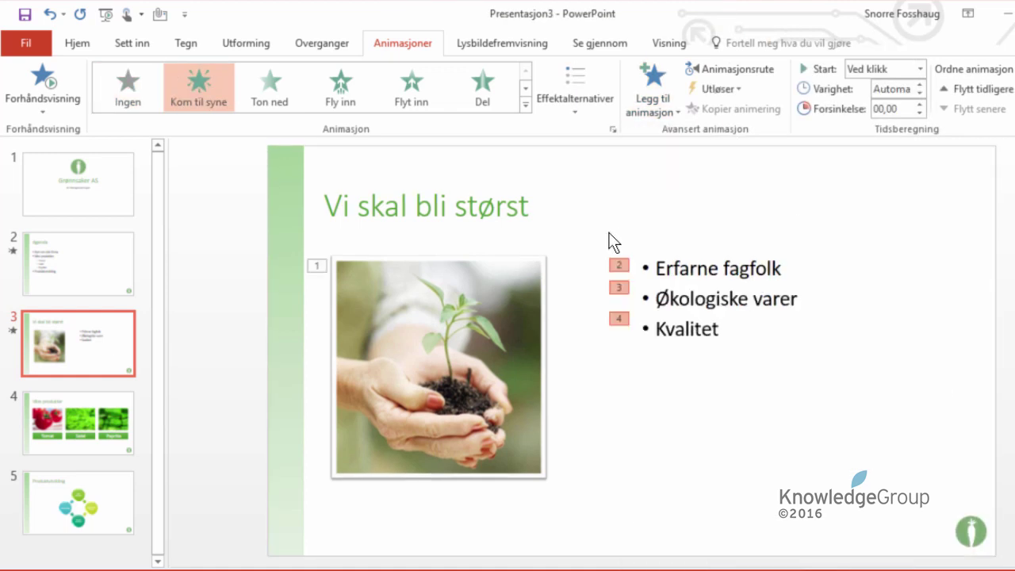
pyautogui.click(111, 492)
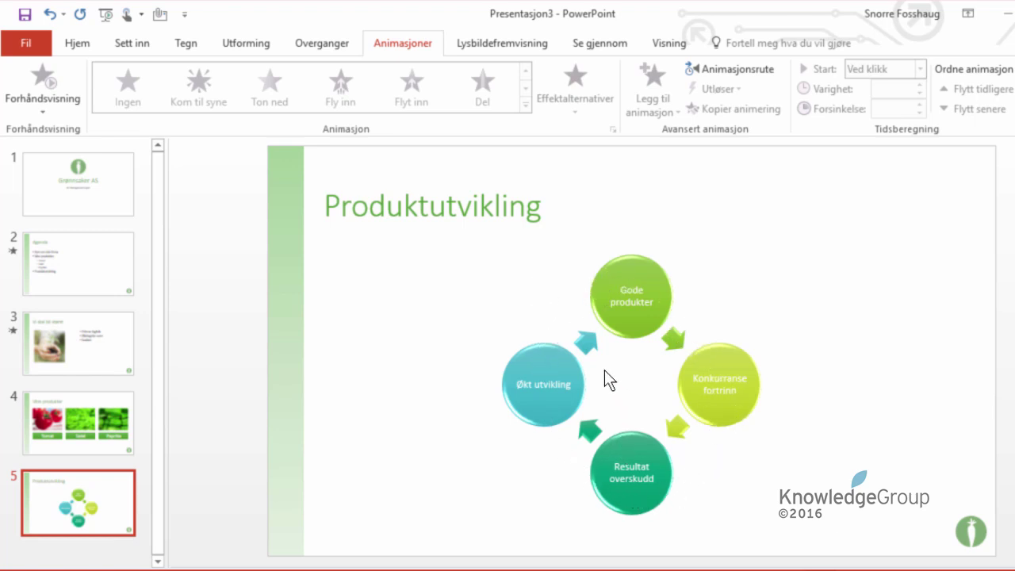
# Step: Give the Produktutvikling cycle diagram a Ton ned entrance with En etter en sequencing
pyautogui.click(576, 271)
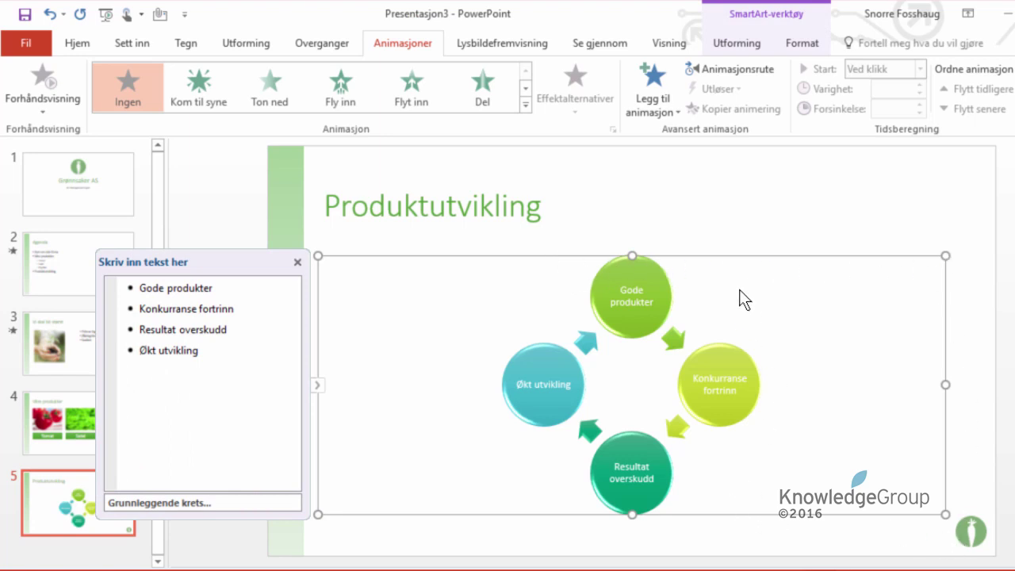
pyautogui.click(652, 98)
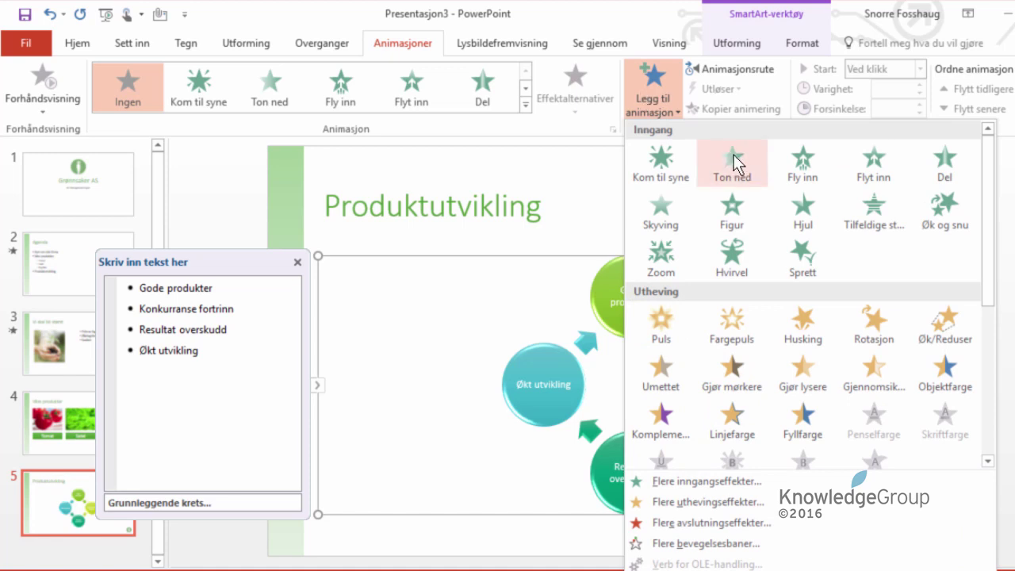
pyautogui.click(733, 158)
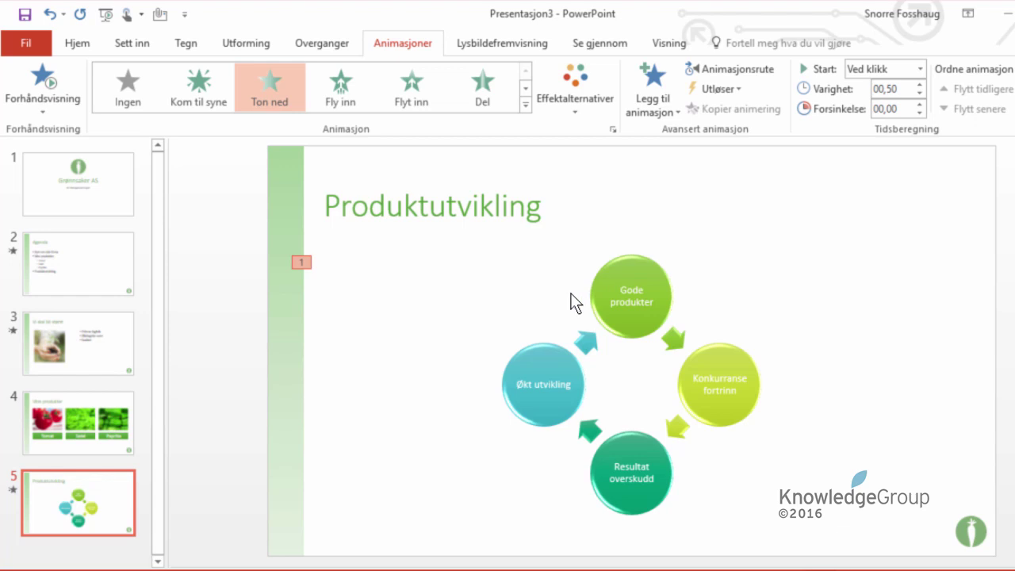
pyautogui.click(584, 93)
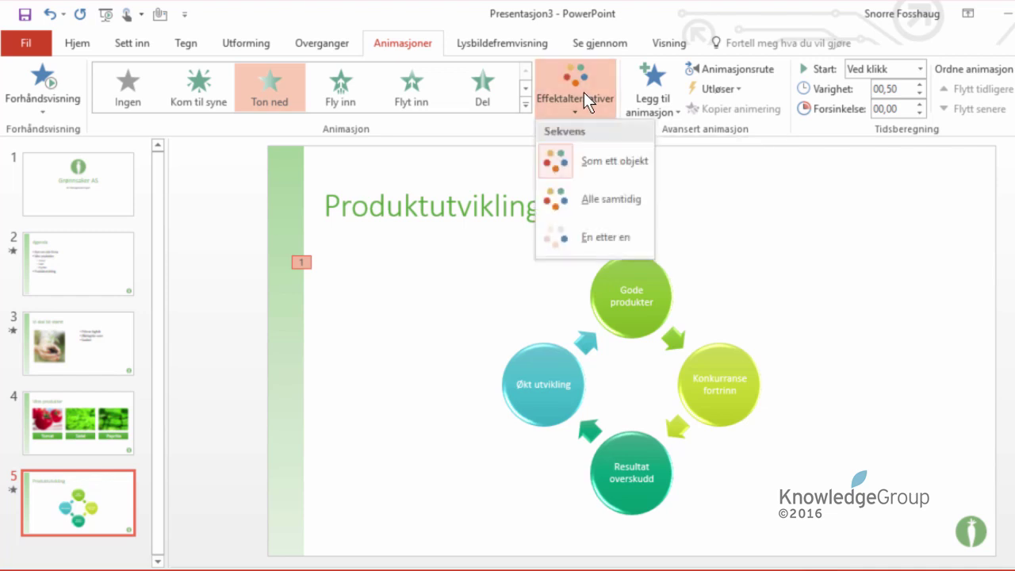
pyautogui.click(601, 239)
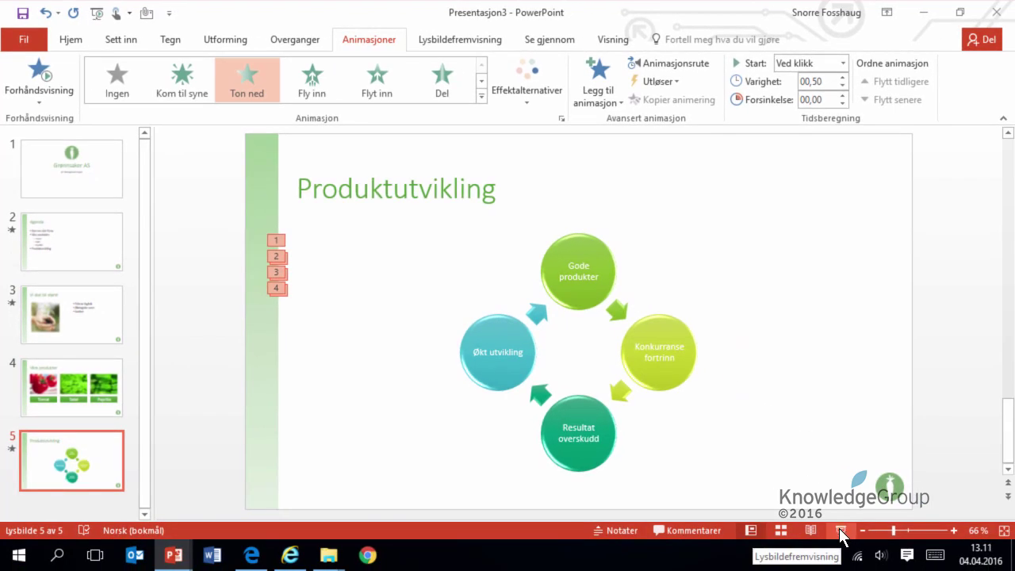
# Step: Preview slide 5 as a slideshow, exit with Esc, and show the Lysbildefremvisning tab
pyautogui.click(840, 529)
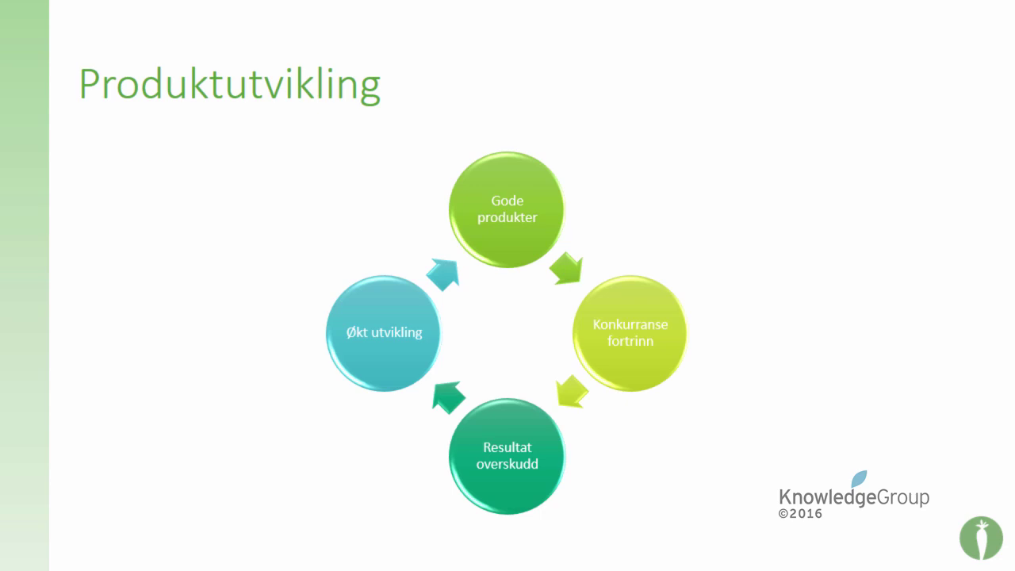
pyautogui.press('Escape')
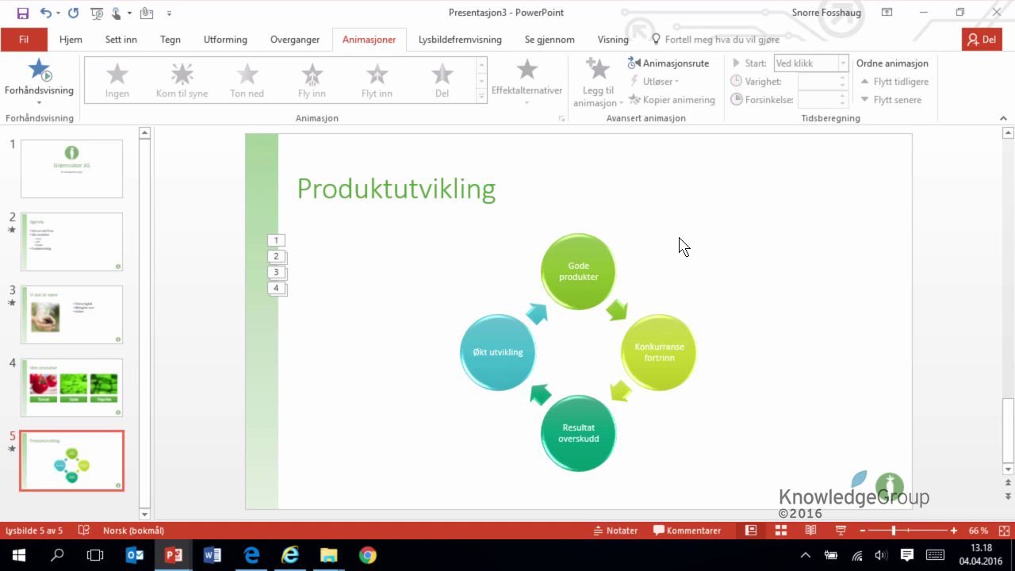
pyautogui.click(460, 41)
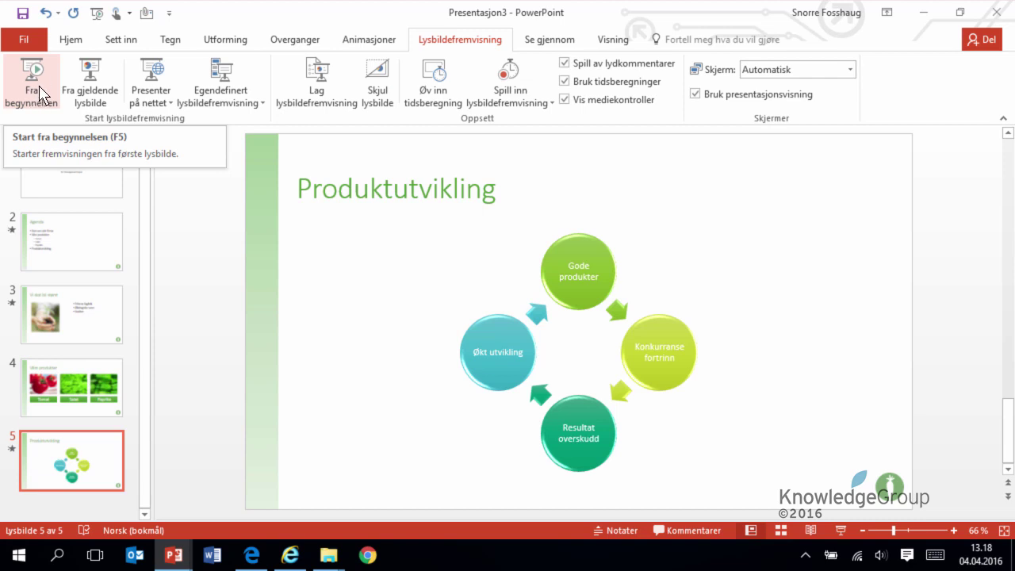
# Step: Play the show from the beginning, revealing Agenda and slide 3 bullets, up to Produktutvikling
pyautogui.click(41, 89)
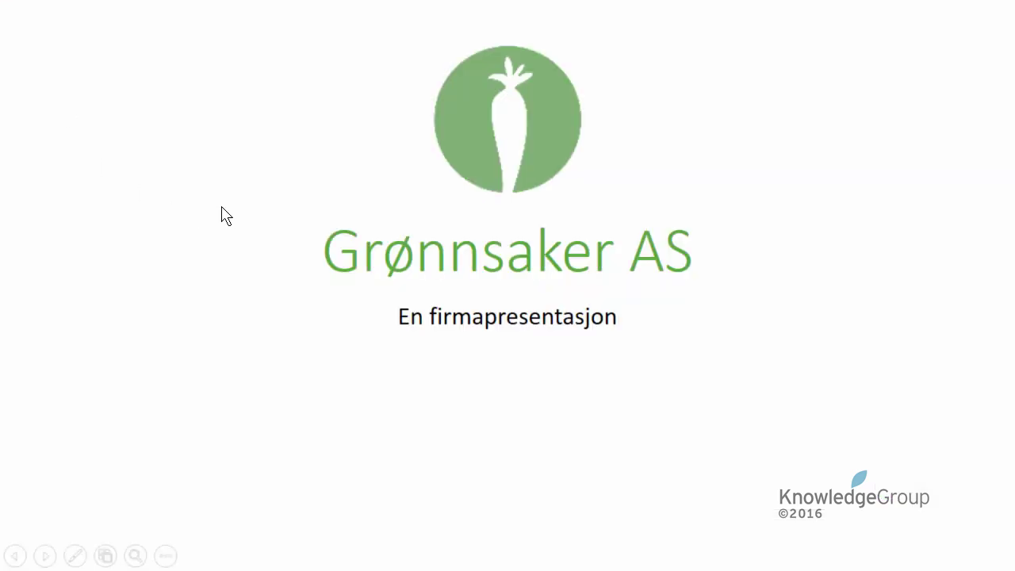
pyautogui.click(222, 215)
pyautogui.click(222, 222)
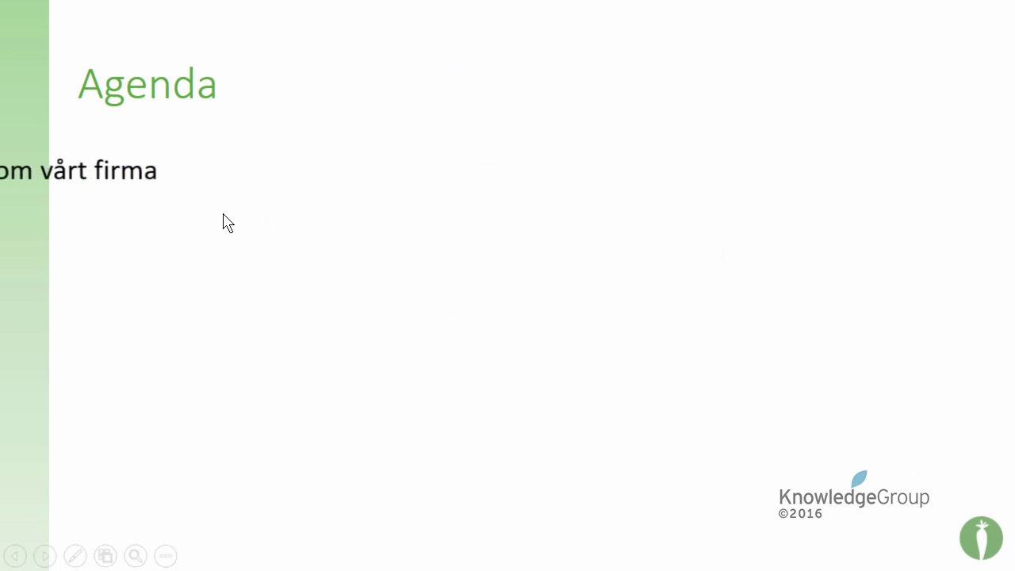
pyautogui.click(223, 222)
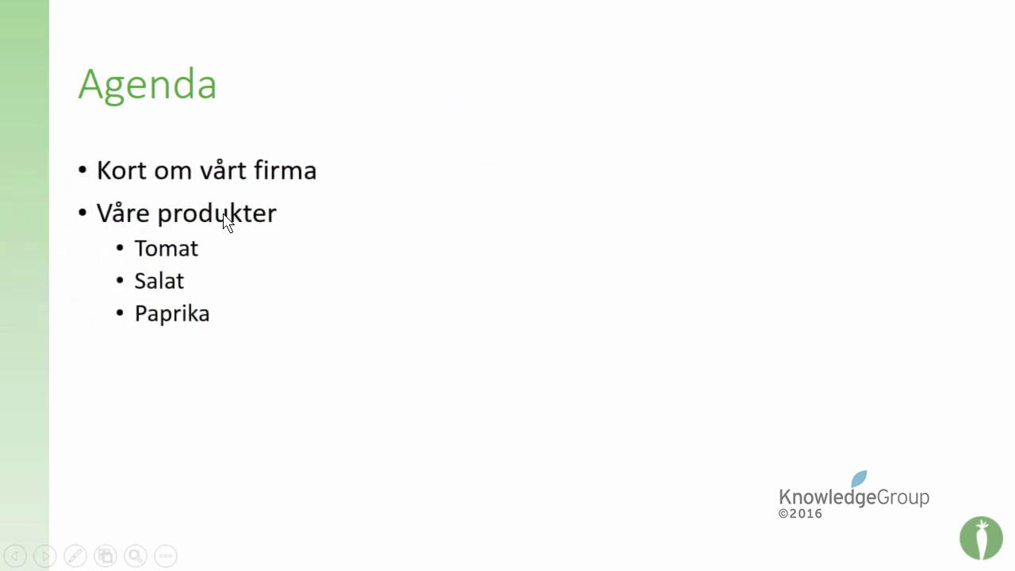
pyautogui.click(223, 222)
pyautogui.click(223, 222)
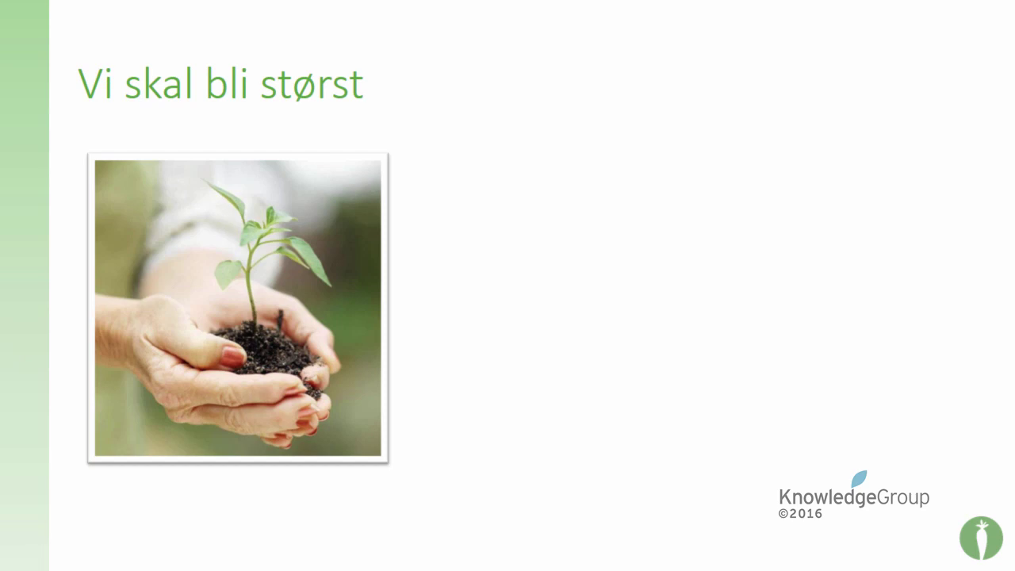
pyautogui.click(287, 233)
pyautogui.click(287, 231)
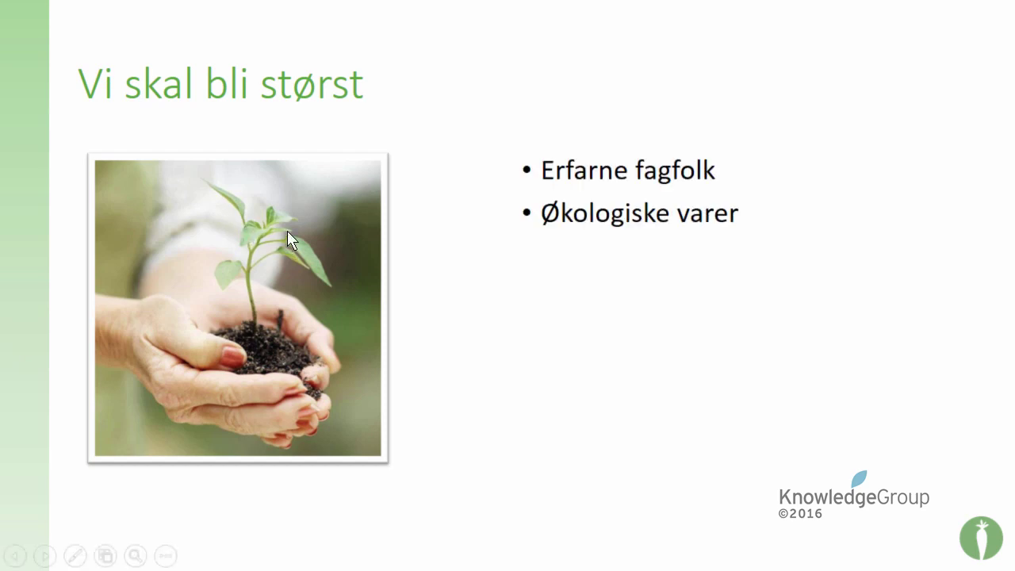
pyautogui.click(287, 231)
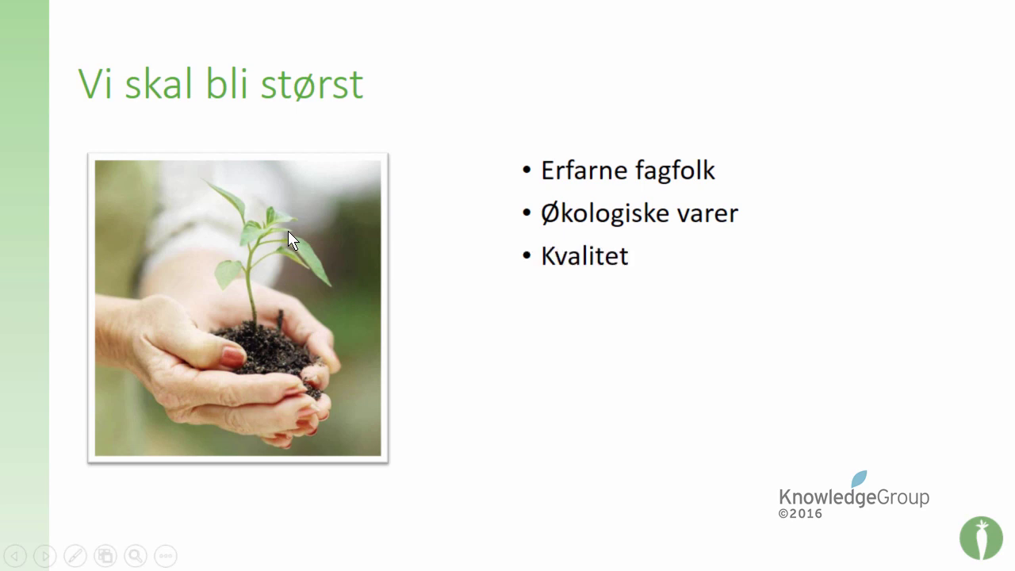
pyautogui.click(288, 230)
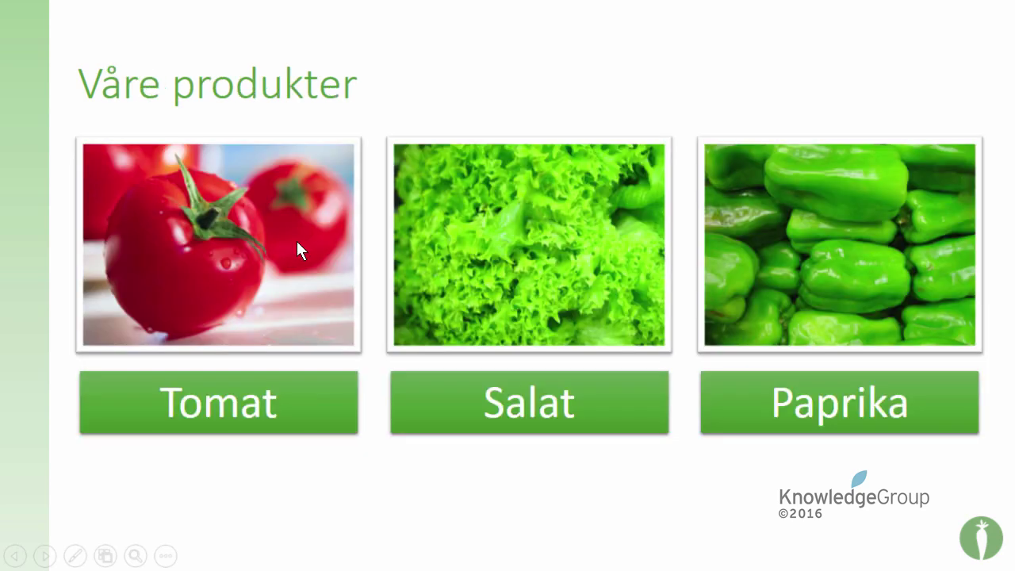
pyautogui.click(314, 241)
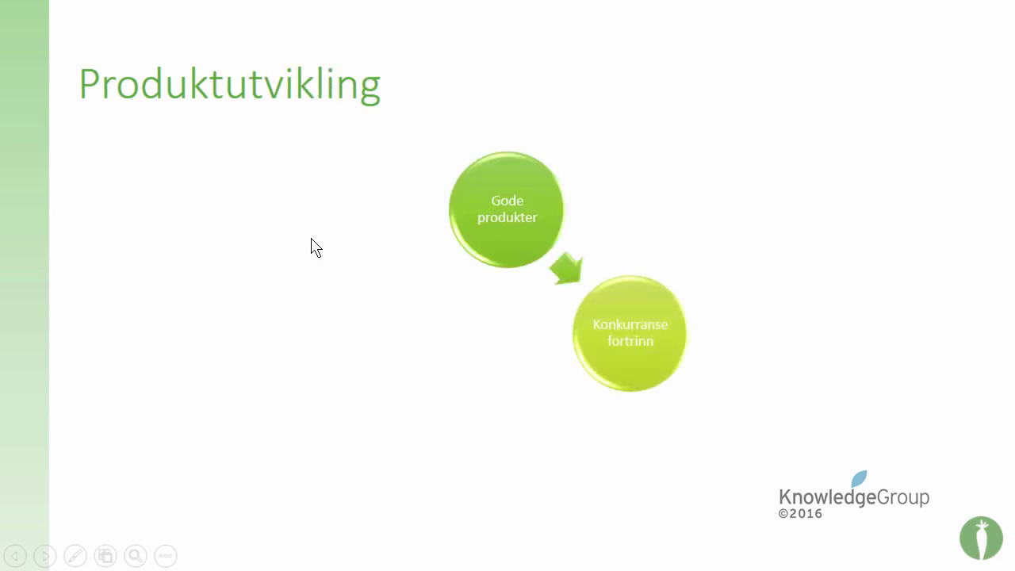
# Step: End the slideshow with Esc and return to slide 3 in normal view
pyautogui.press('Escape')
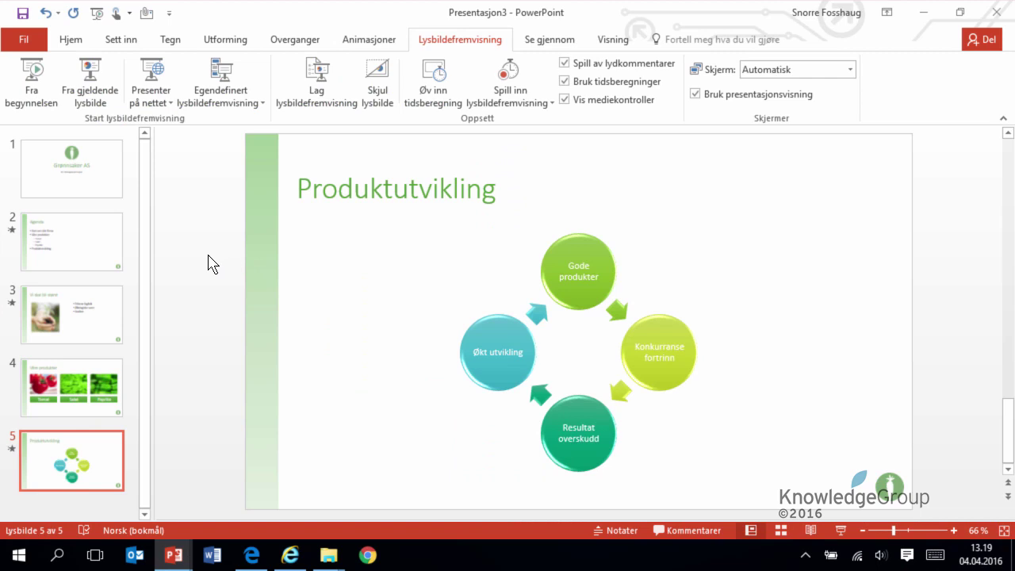
pyautogui.click(97, 315)
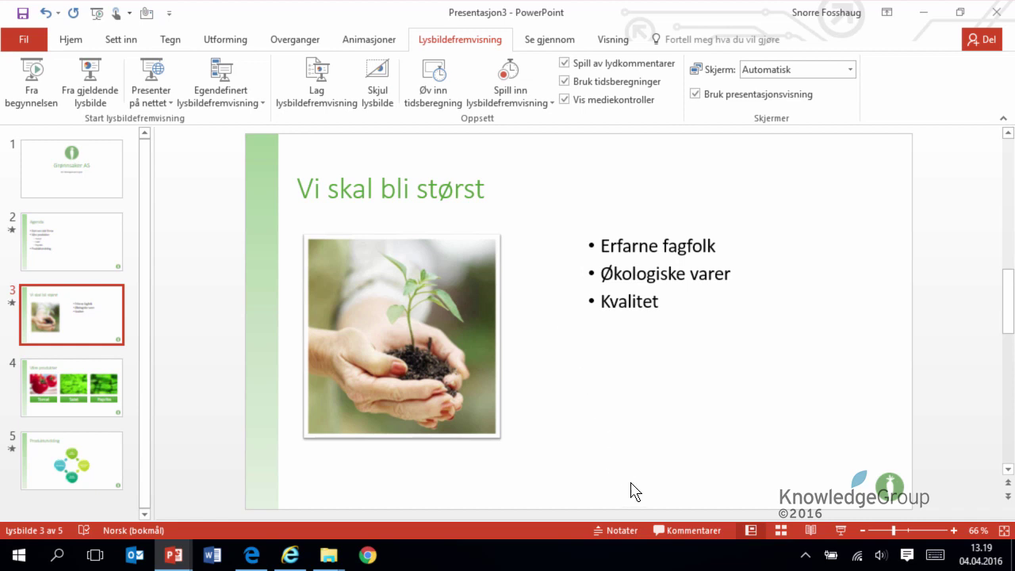
# Step: Enlarge the notes pane and enter 'Hvilken kompetanse vi har' and 'Når vi begynte med økologiske varer.'
pyautogui.click(622, 531)
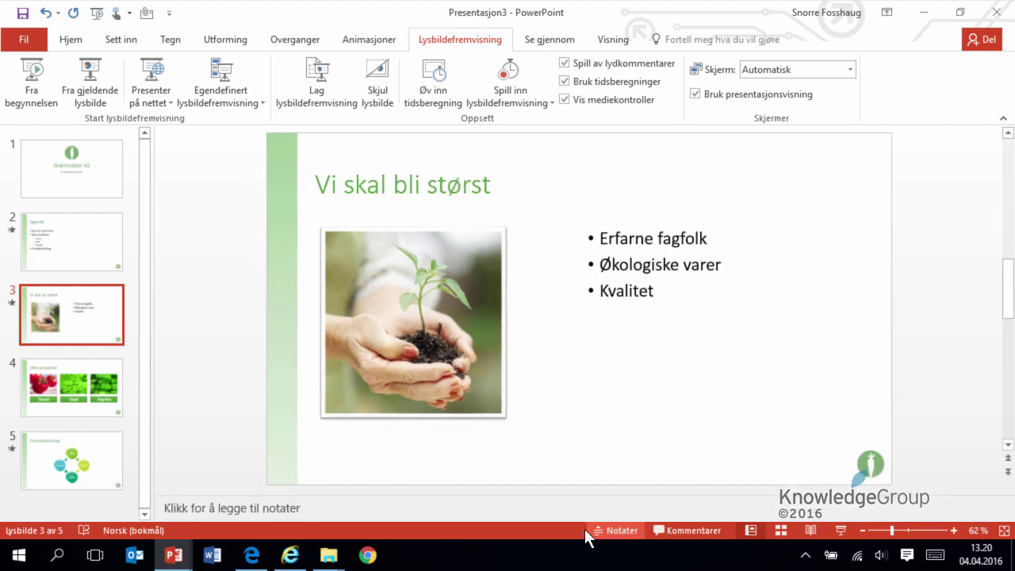
pyautogui.moveTo(548, 496); pyautogui.dragTo(547, 460)
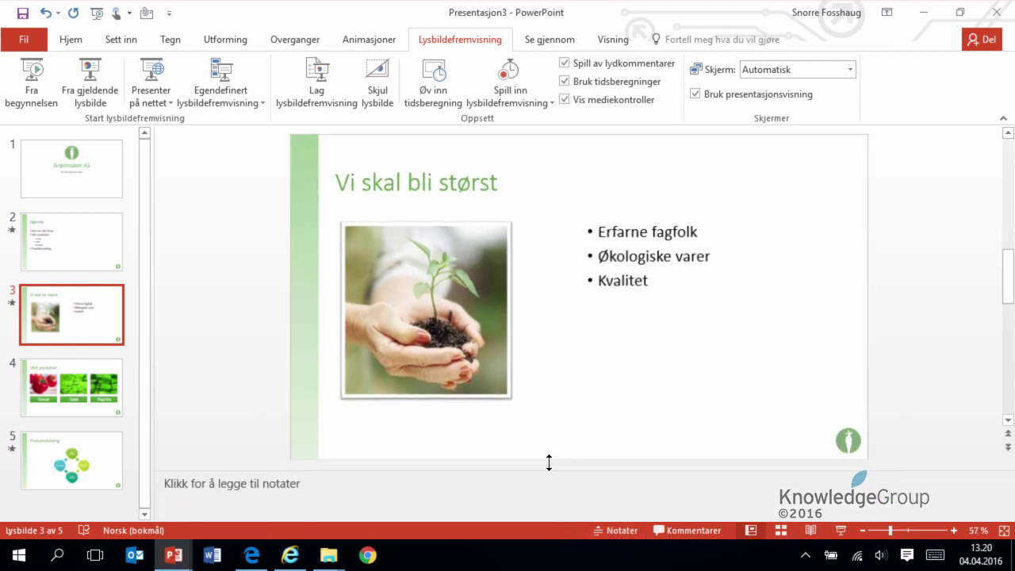
pyautogui.click(300, 475)
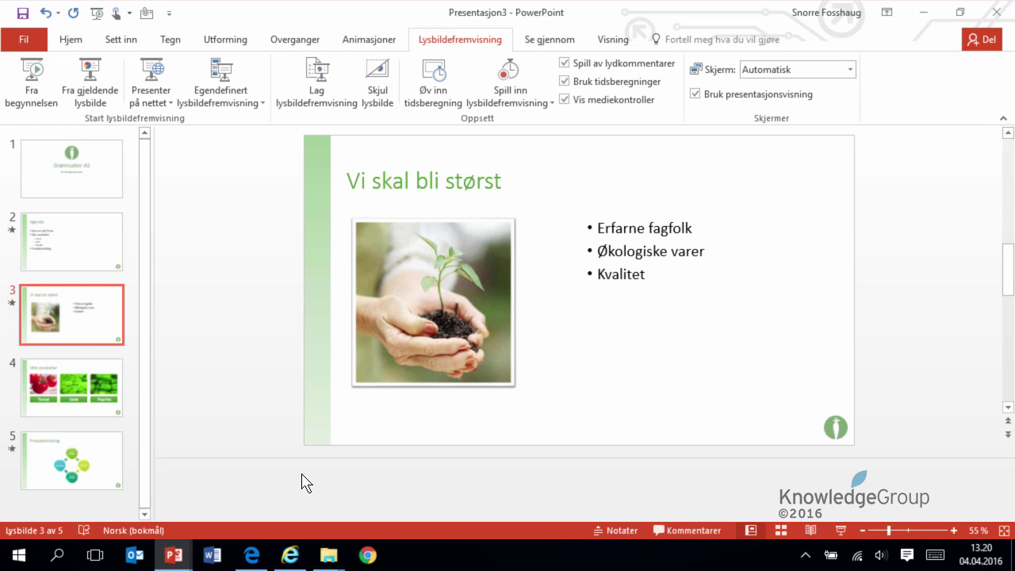
pyautogui.write('Hvilken kompetanse')
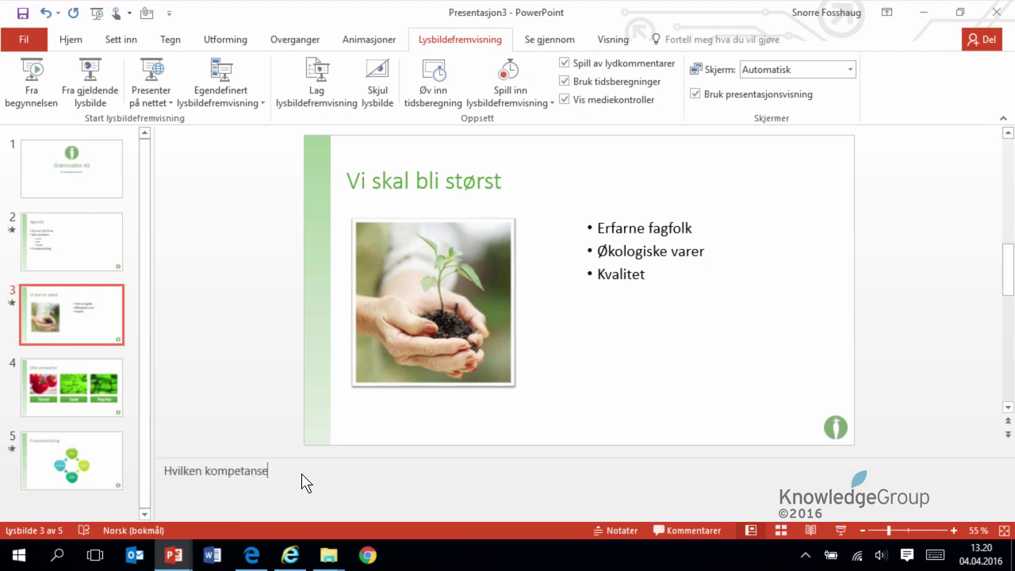
pyautogui.write(' vi har')
pyautogui.press('Return')
pyautogui.write('Når vi begynte med økologiske varer')
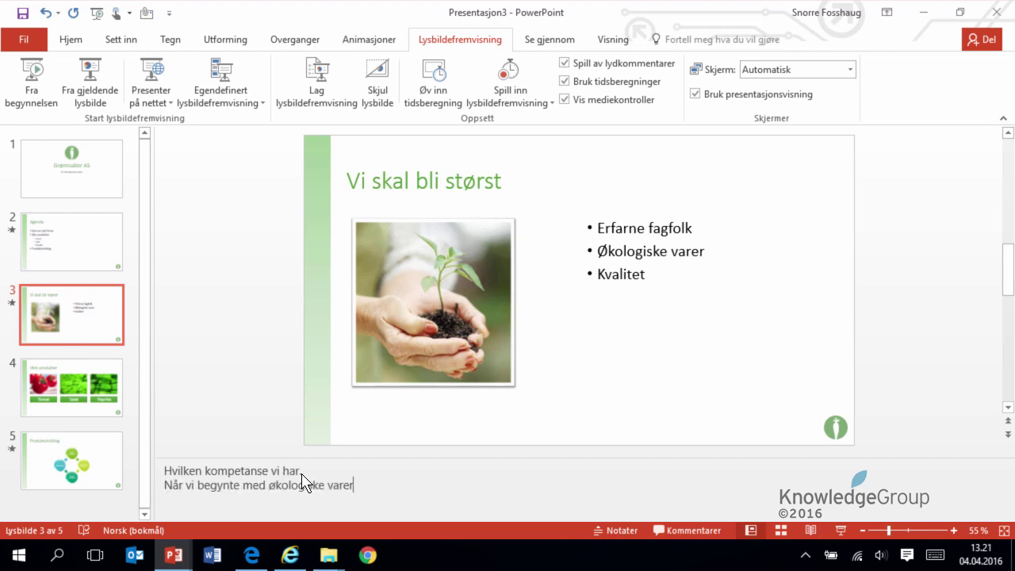
pyautogui.write('.')
# Step: Choose the Notatsider layout in the Fil > Skriv ut print settings
pyautogui.click(29, 37)
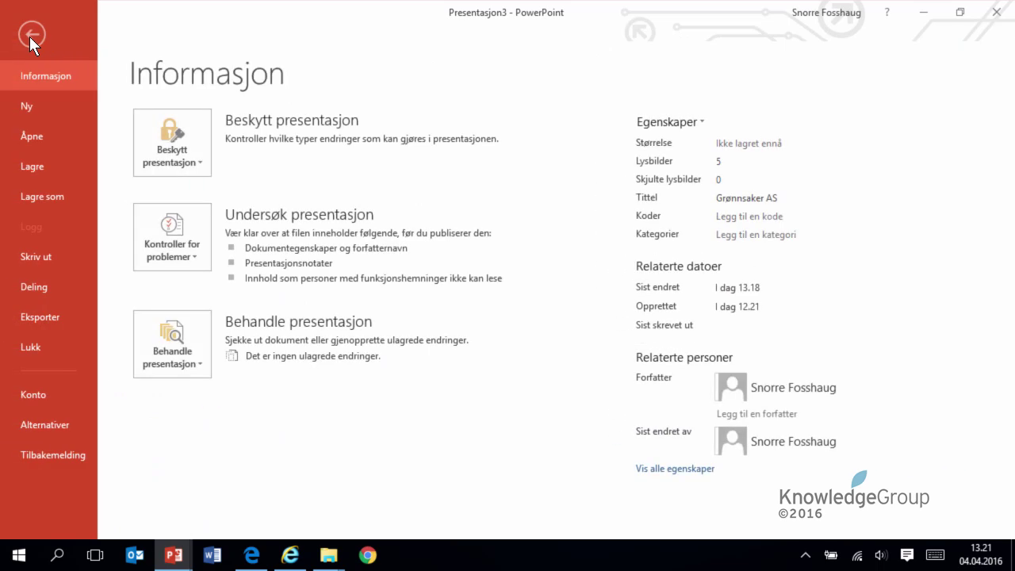
pyautogui.click(64, 261)
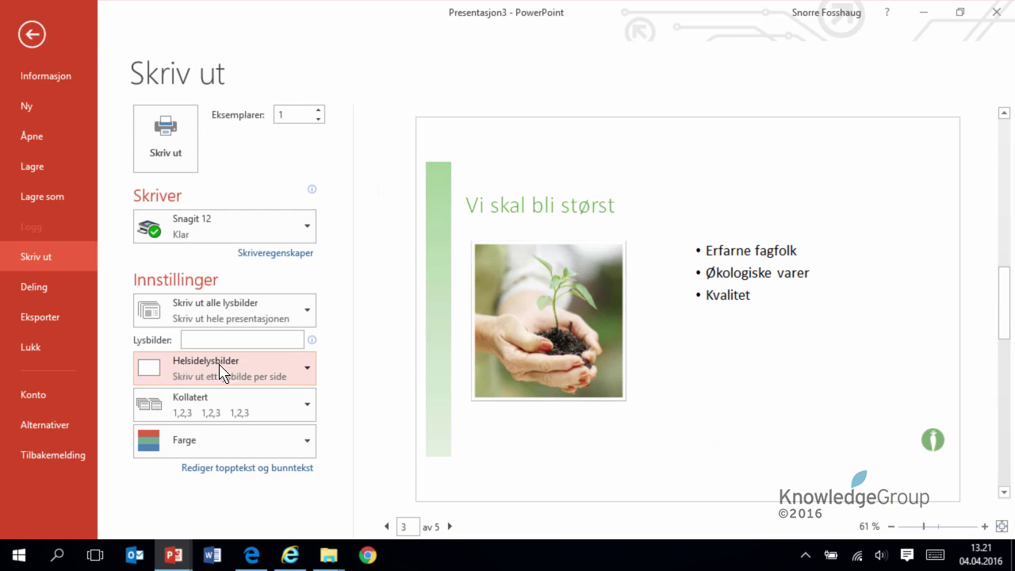
pyautogui.click(304, 378)
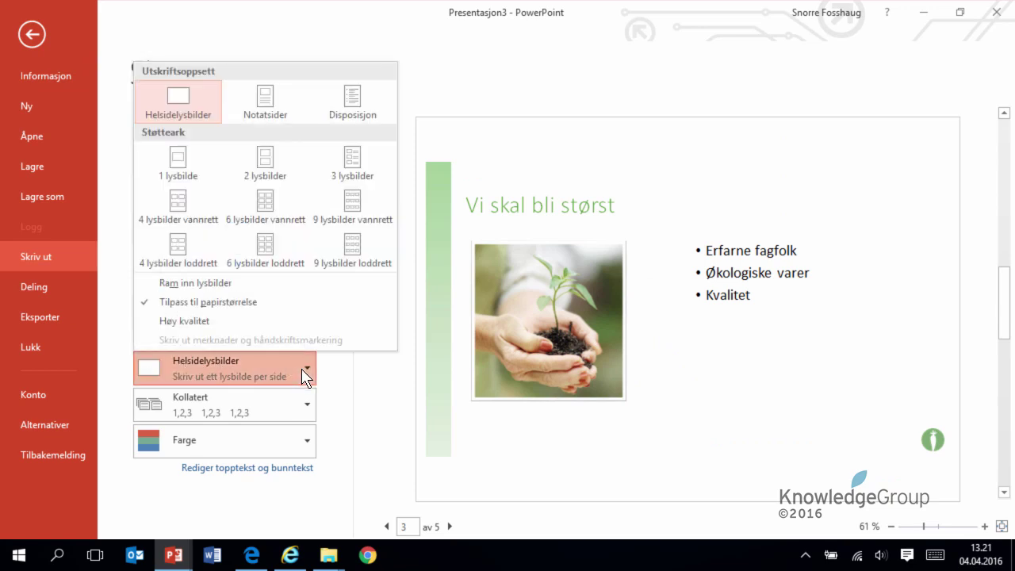
pyautogui.click(274, 101)
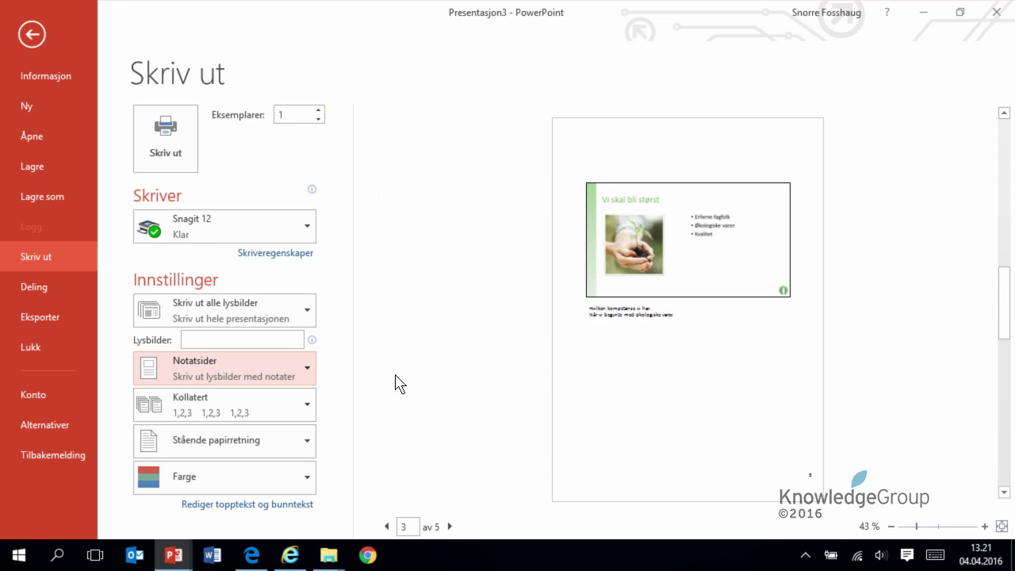
# Step: Switch the print layout to Støtteark 3 lysbilder handouts, then return to editing slide 3
pyautogui.click(305, 366)
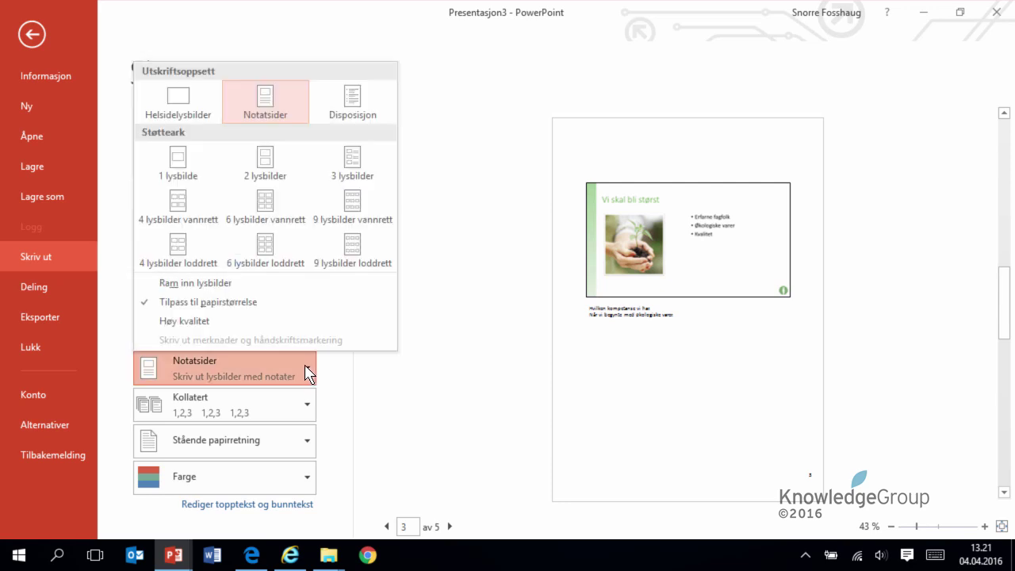
pyautogui.click(353, 165)
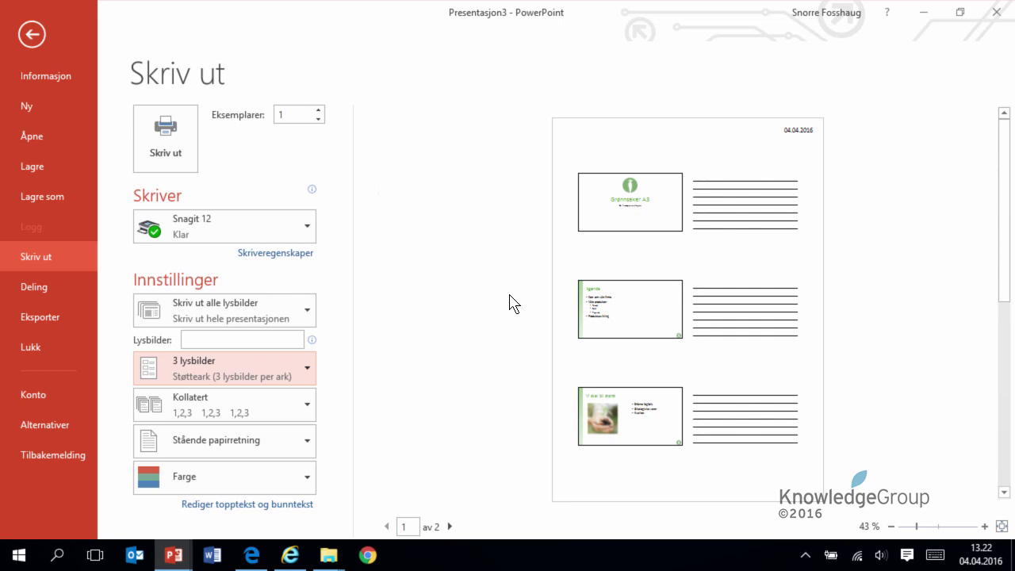
pyautogui.click(40, 36)
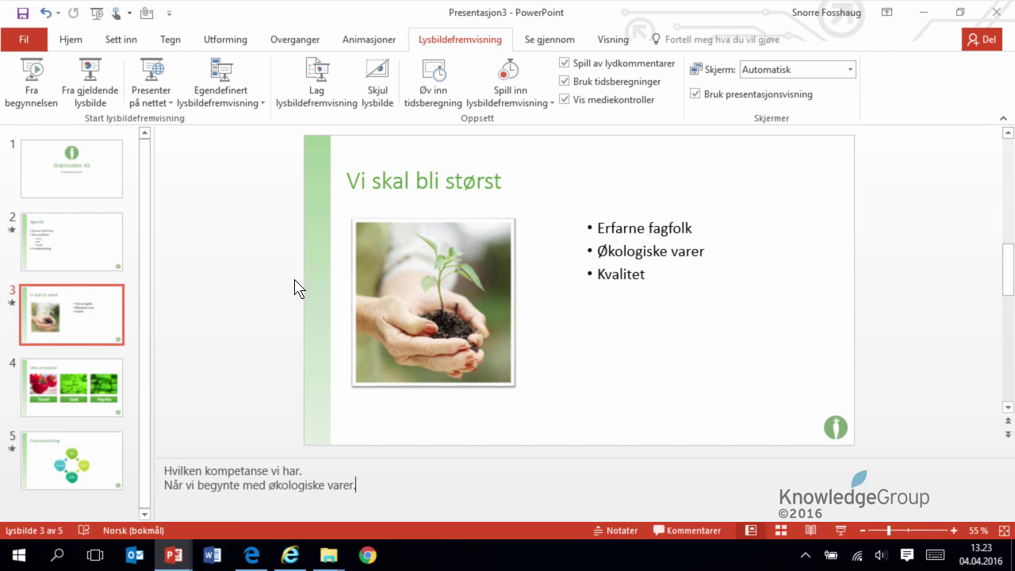
# Step: On the Animasjoner tab, select the plant picture and browse the Legg til animasjon effects gallery
pyautogui.click(369, 41)
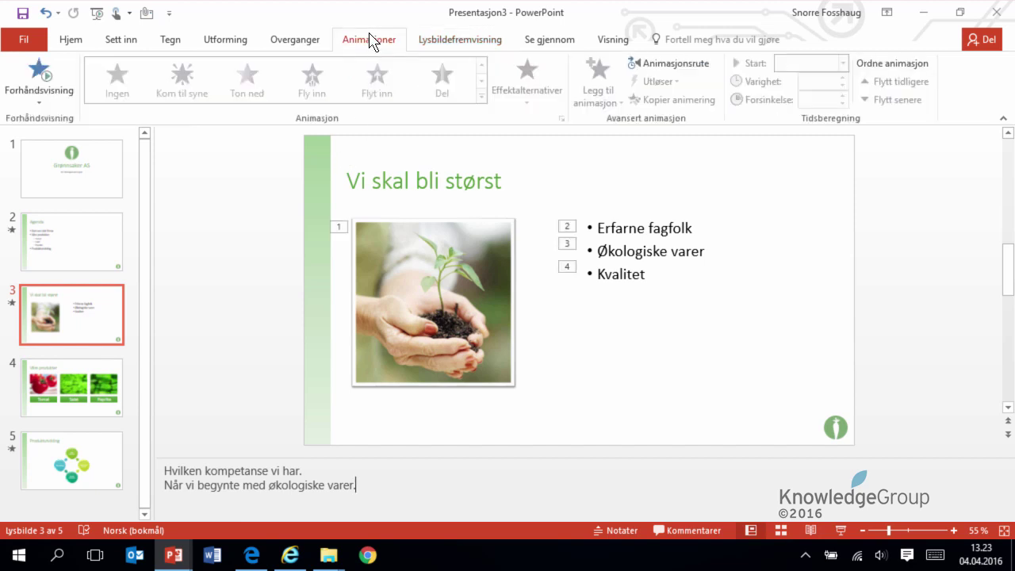
pyautogui.click(505, 246)
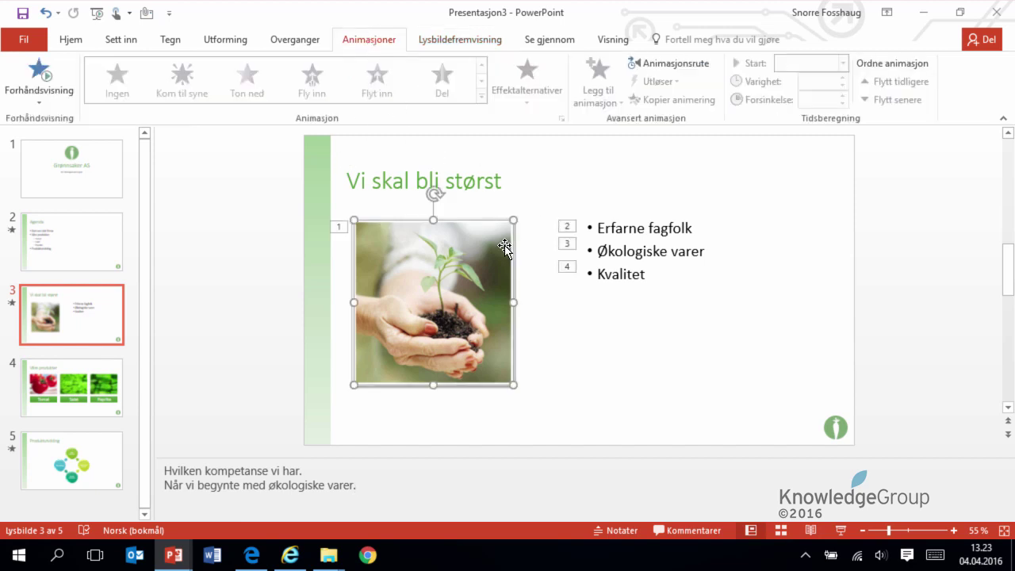
pyautogui.click(591, 91)
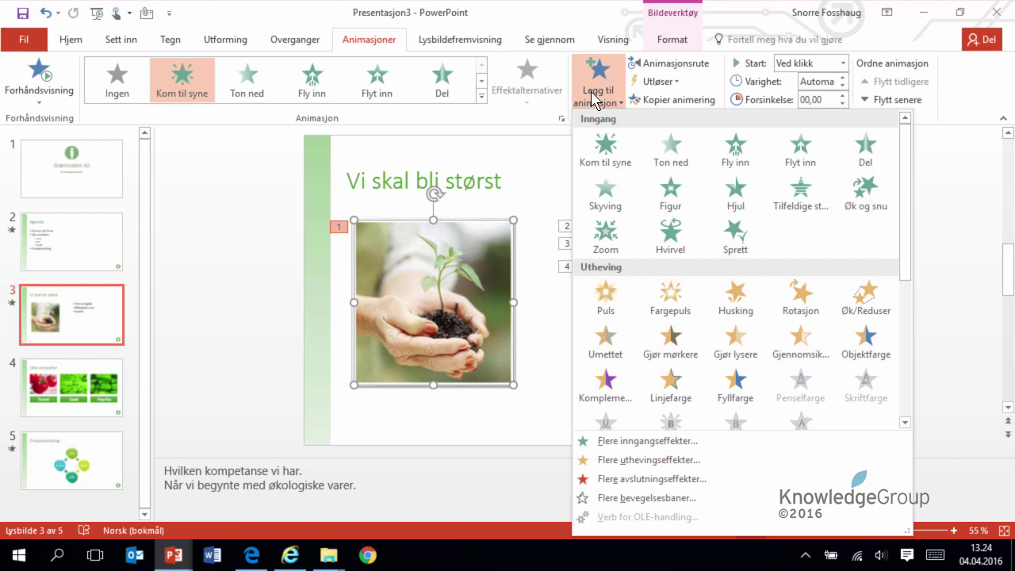
pyautogui.click(590, 91)
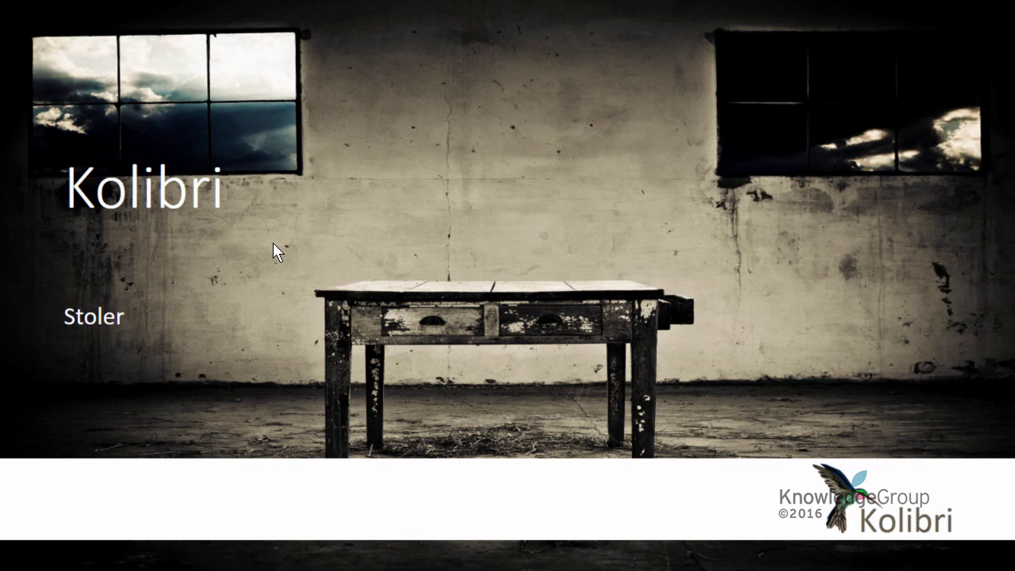
# Step: Advance through Produkter to the three-photo slide, zooming into Radstol and then Strandstol
pyautogui.click(273, 244)
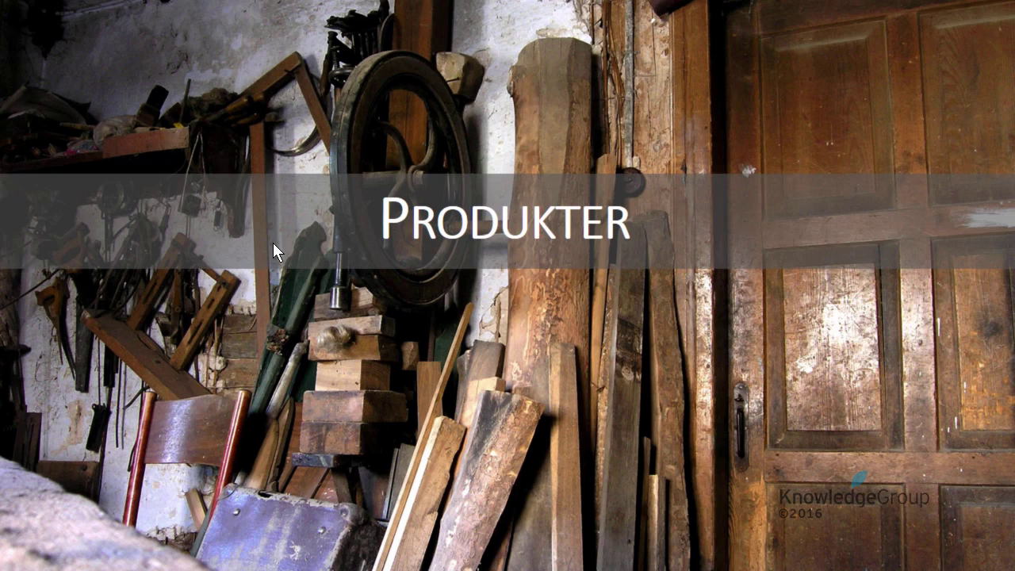
pyautogui.click(273, 243)
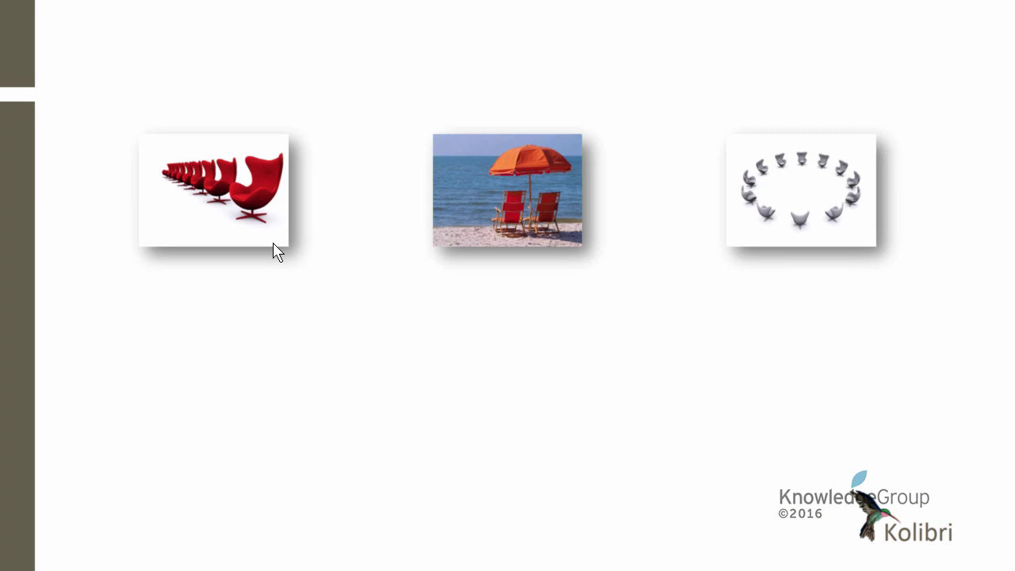
pyautogui.click(272, 250)
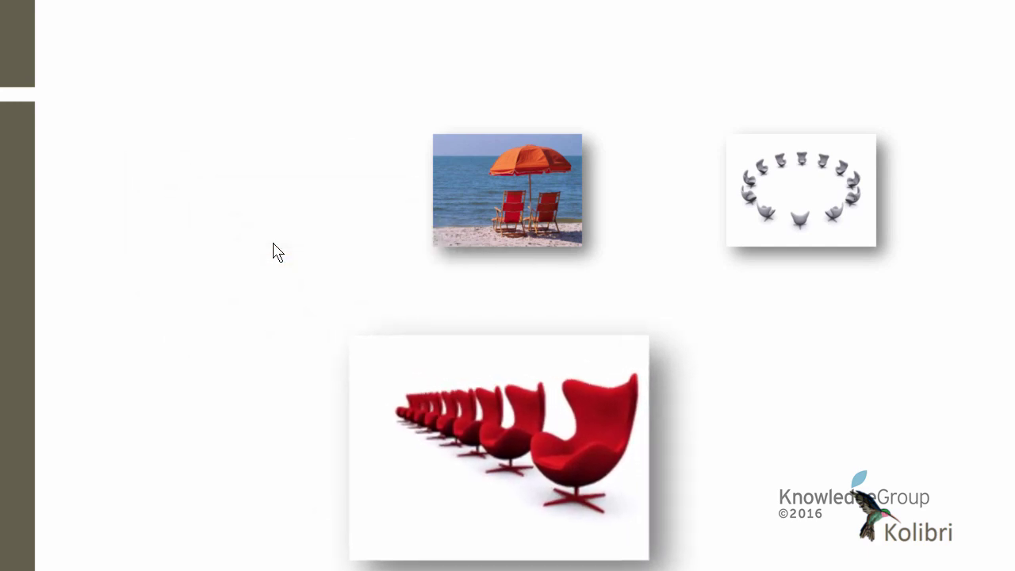
pyautogui.click(489, 437)
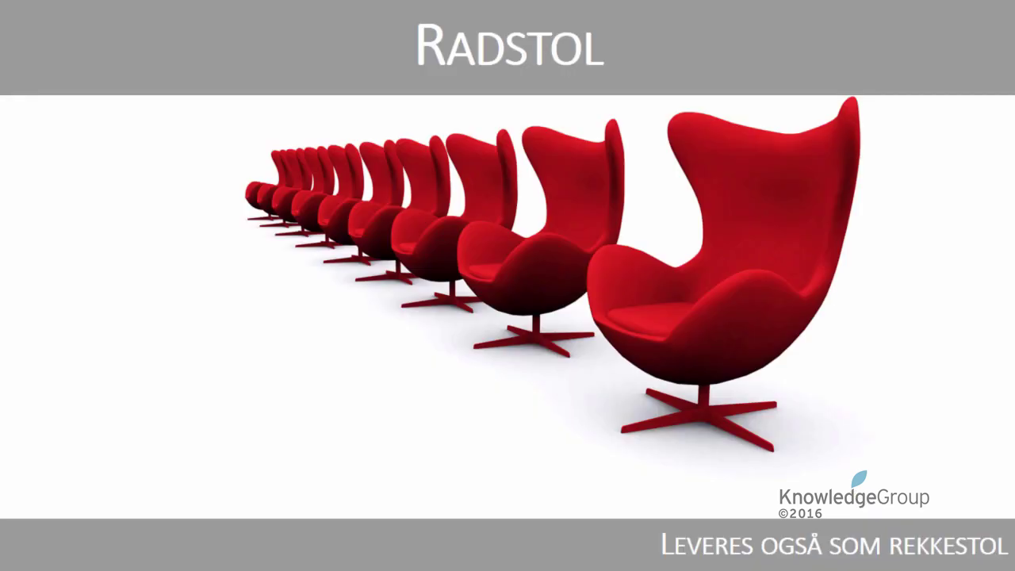
pyautogui.press('Right')
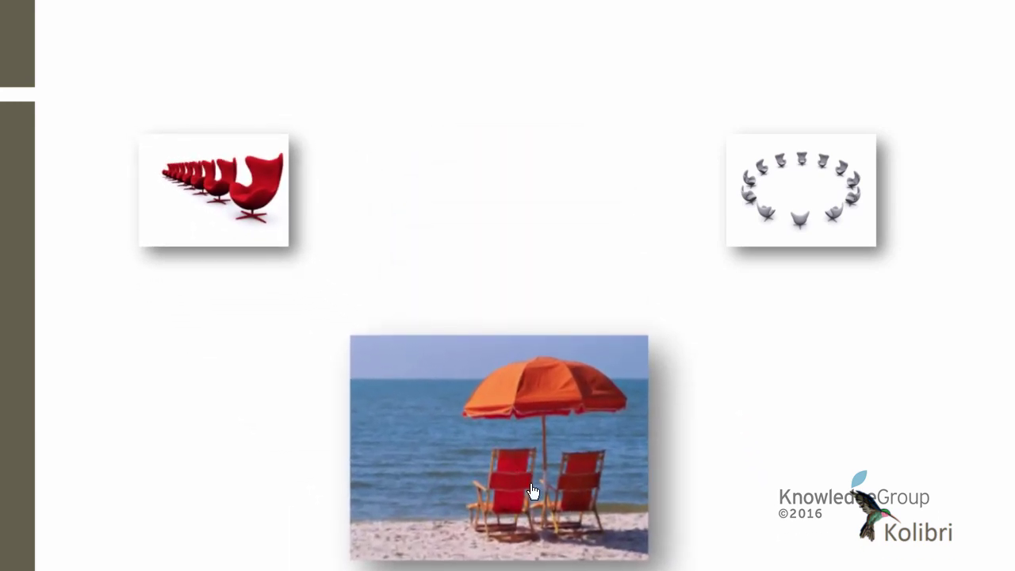
pyautogui.click(546, 436)
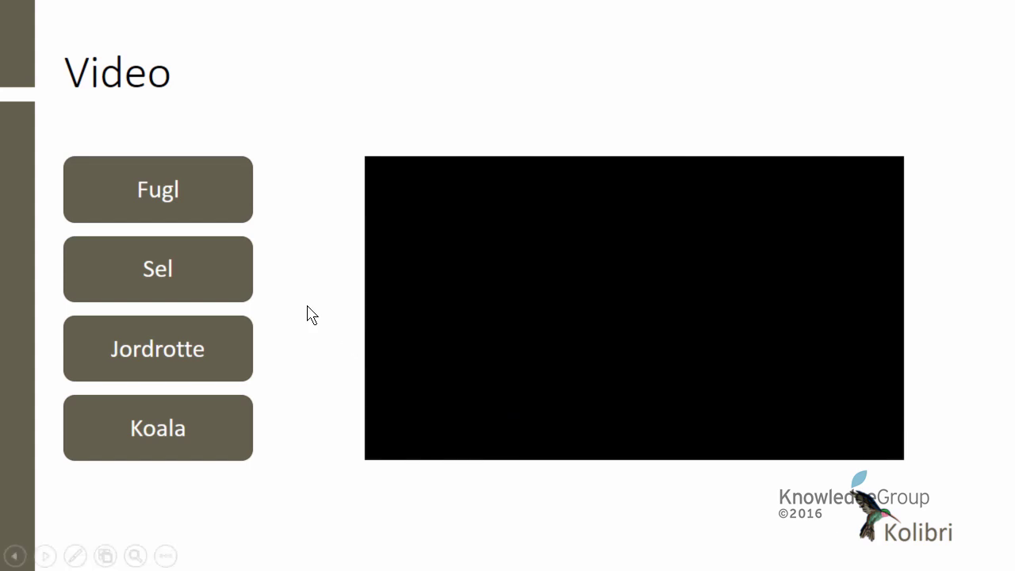
# Step: On the Video slide, play the Koala, Sel, Fugl, Jordrotte and Koala clips
pyautogui.click(172, 411)
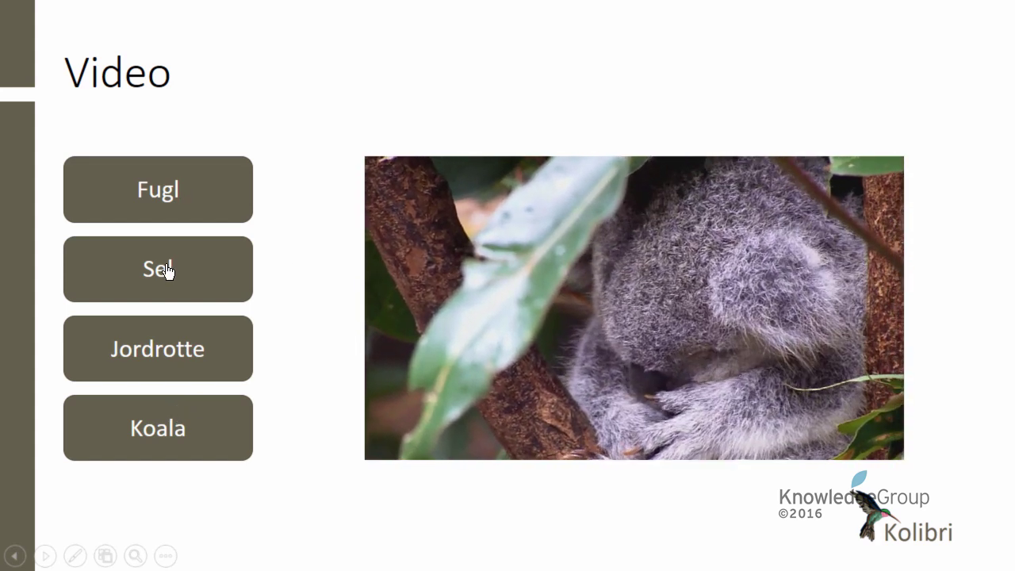
pyautogui.click(171, 270)
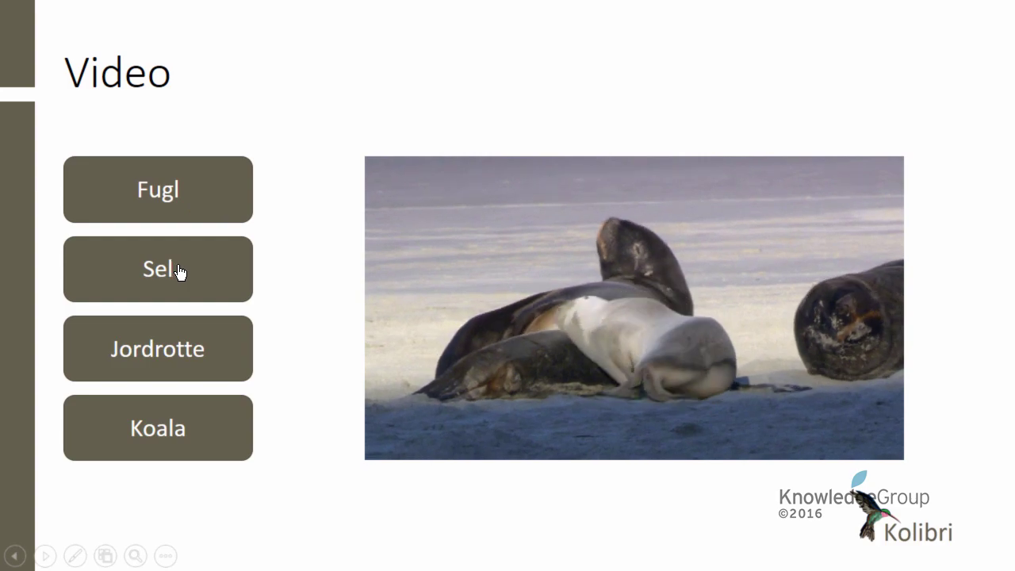
pyautogui.click(179, 204)
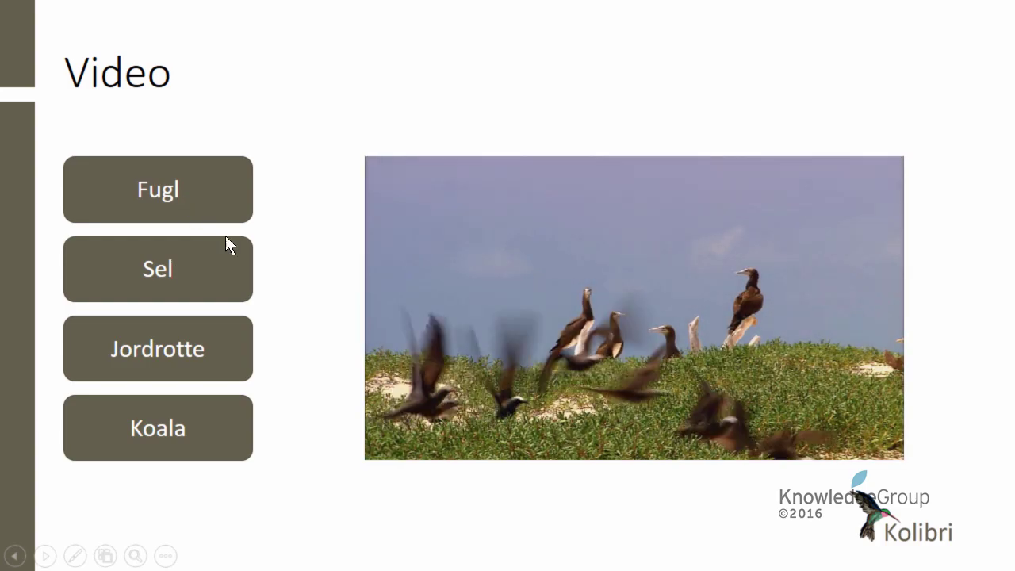
pyautogui.click(169, 368)
pyautogui.click(180, 426)
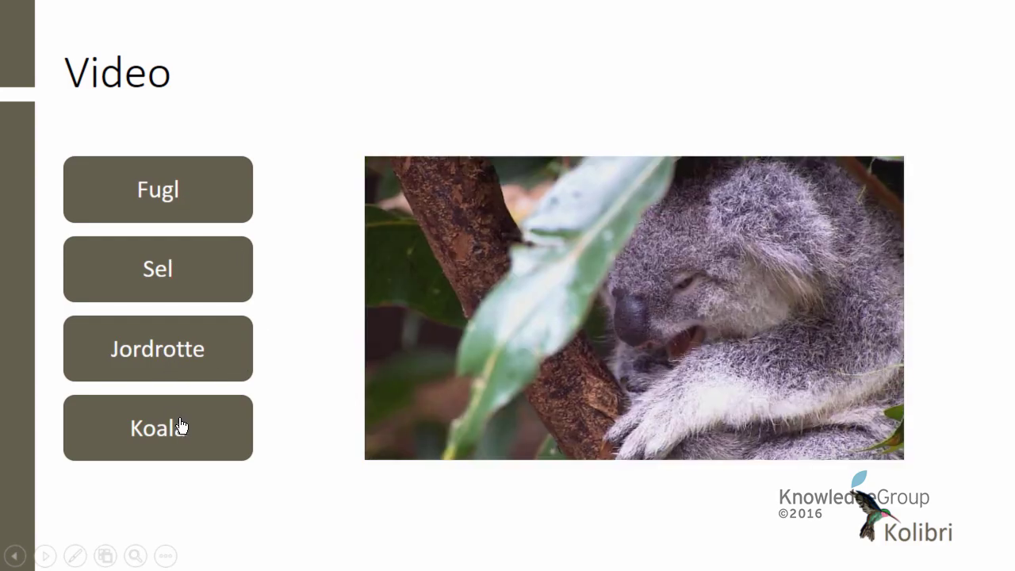